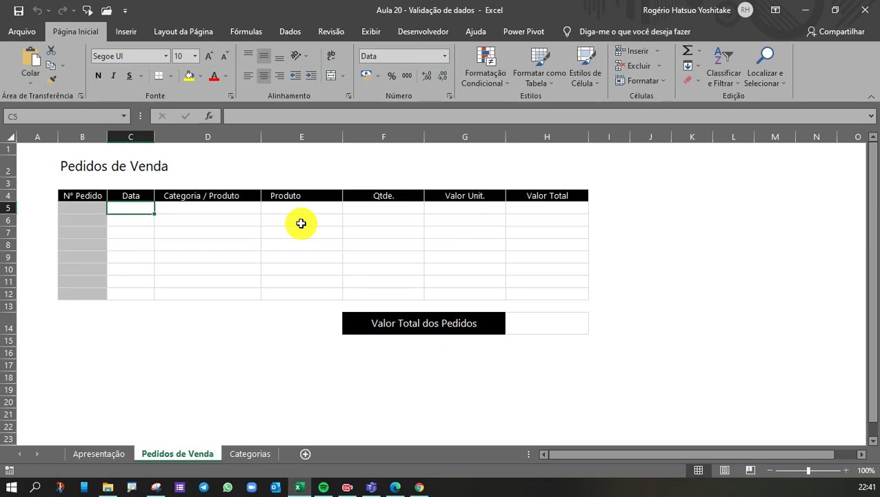
- Examine the item lists and unit prices for each product category on the Categorias sheet
{"action": "left_click", "coordinate": [247, 455]}
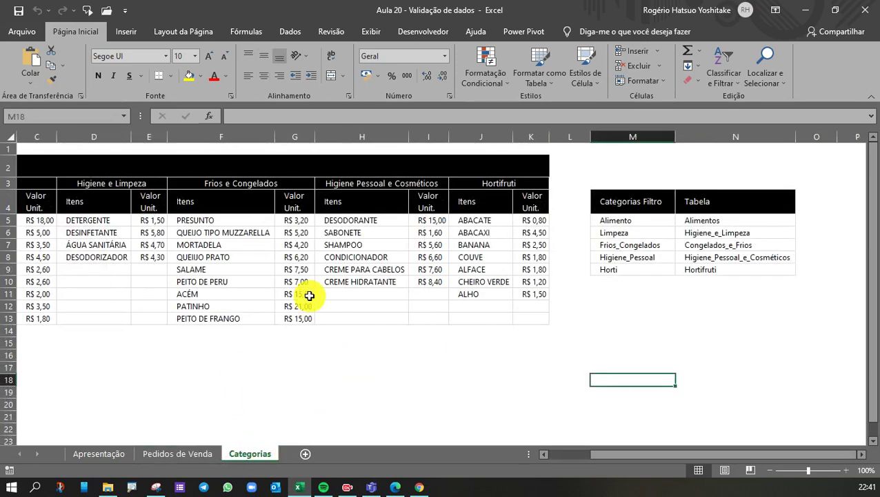
{"action": "left_click_drag", "start_coordinate": [231, 389], "coordinate": [27, 381]}
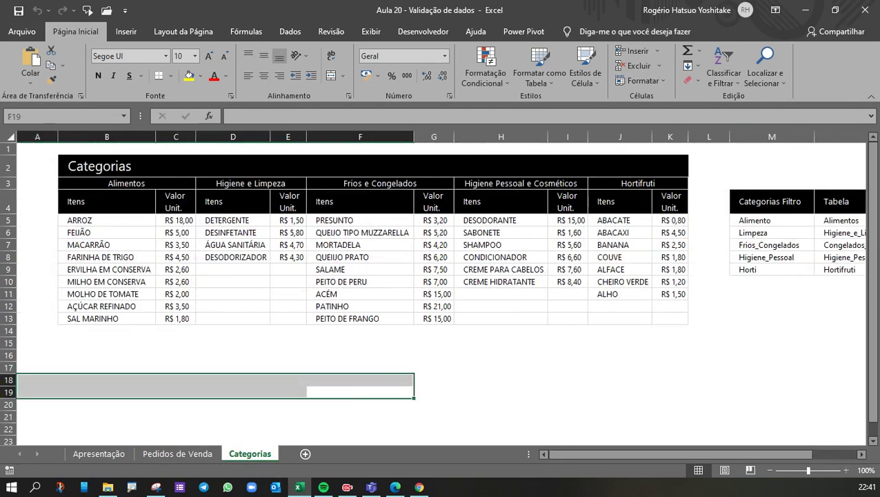
{"action": "left_click", "coordinate": [200, 183]}
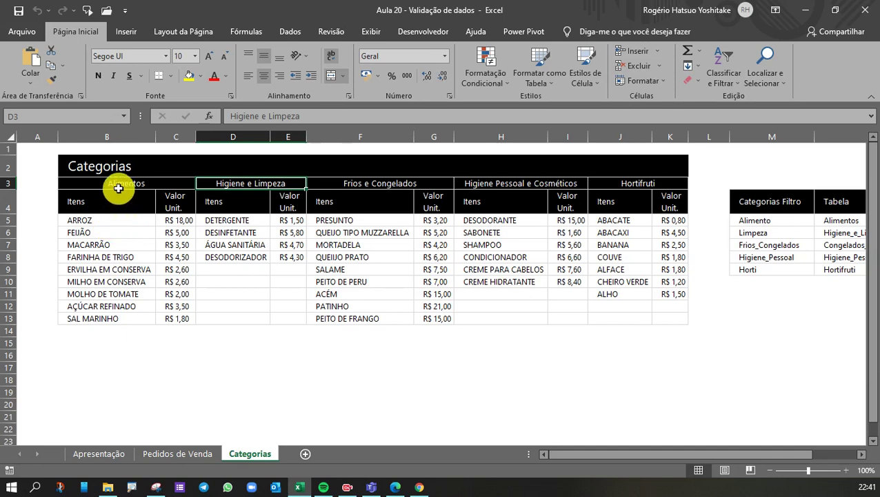
{"action": "left_click_drag", "start_coordinate": [118, 187], "coordinate": [118, 320]}
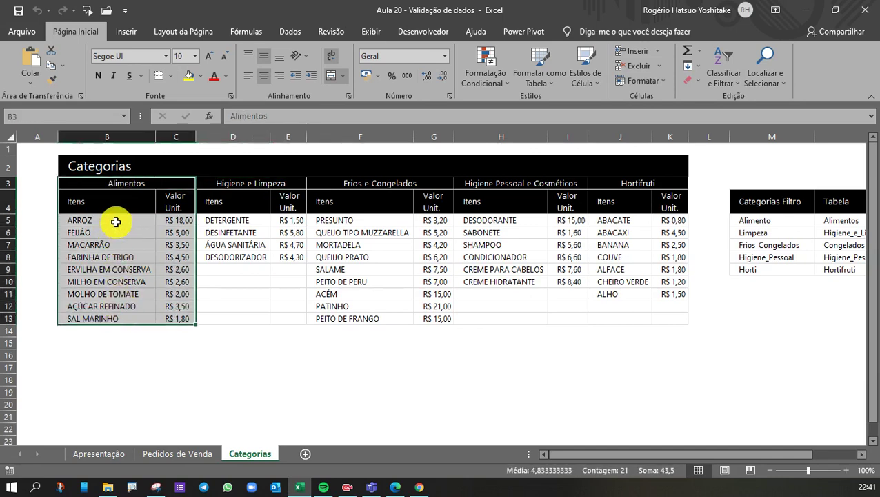
{"action": "left_click_drag", "start_coordinate": [115, 221], "coordinate": [108, 318]}
{"action": "left_click_drag", "start_coordinate": [165, 220], "coordinate": [165, 319]}
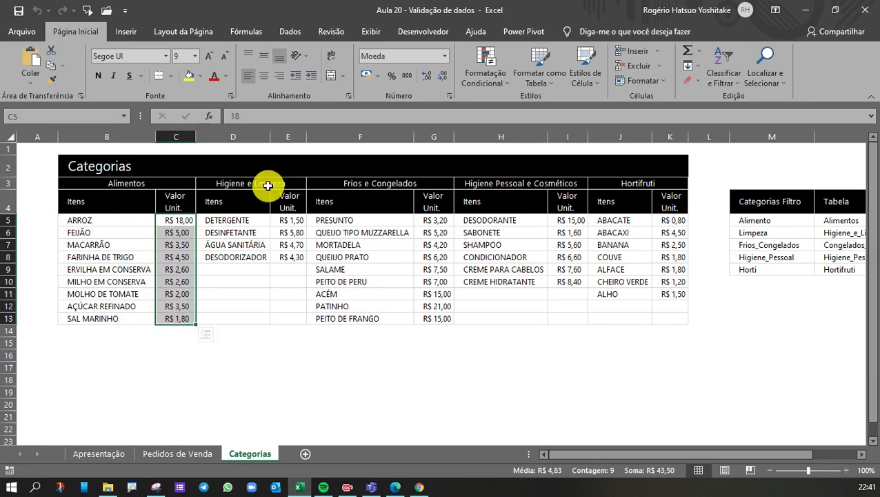
{"action": "left_click_drag", "start_coordinate": [268, 185], "coordinate": [262, 301]}
{"action": "left_click_drag", "start_coordinate": [376, 191], "coordinate": [477, 253]}
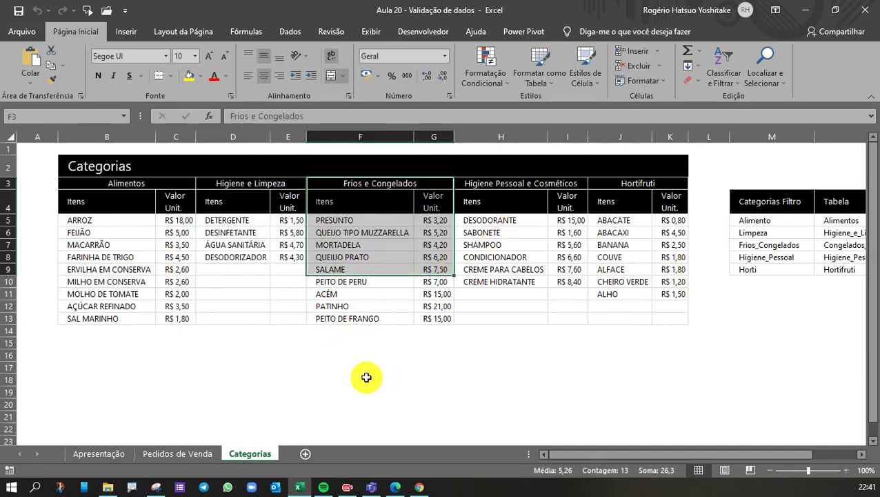
- Return to the Pedidos de Venda sheet and look over the empty order rows B5:H12
{"action": "left_click", "coordinate": [177, 454]}
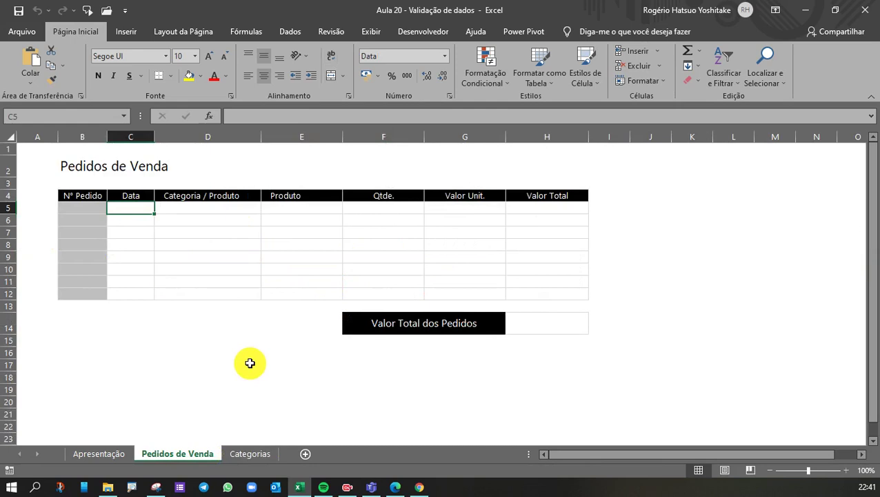
{"action": "left_click", "coordinate": [188, 283]}
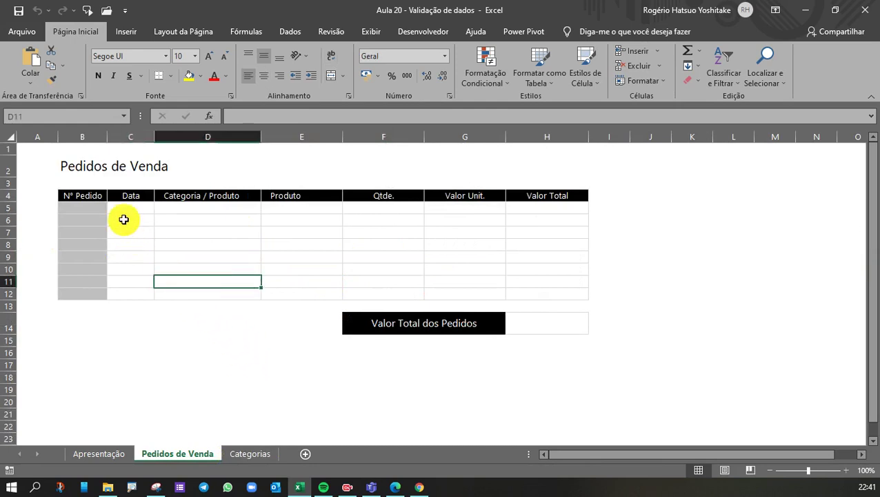
{"action": "left_click_drag", "start_coordinate": [81, 208], "coordinate": [511, 300]}
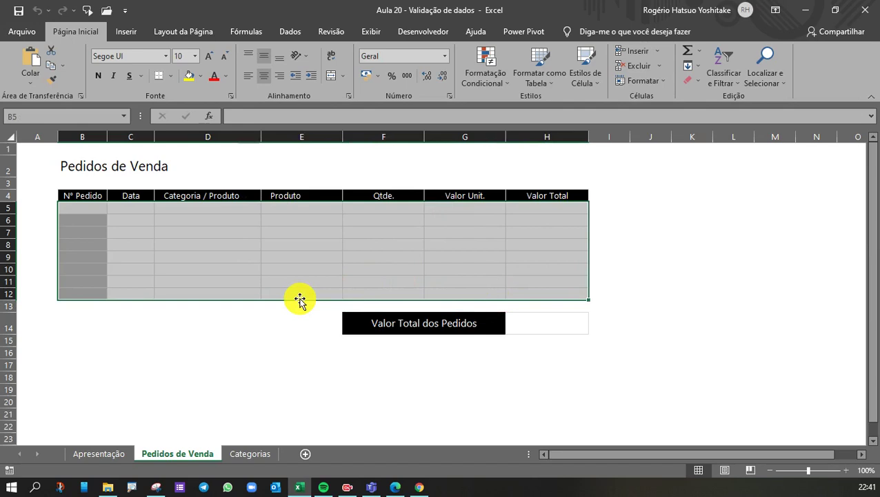
{"action": "left_click", "coordinate": [225, 275]}
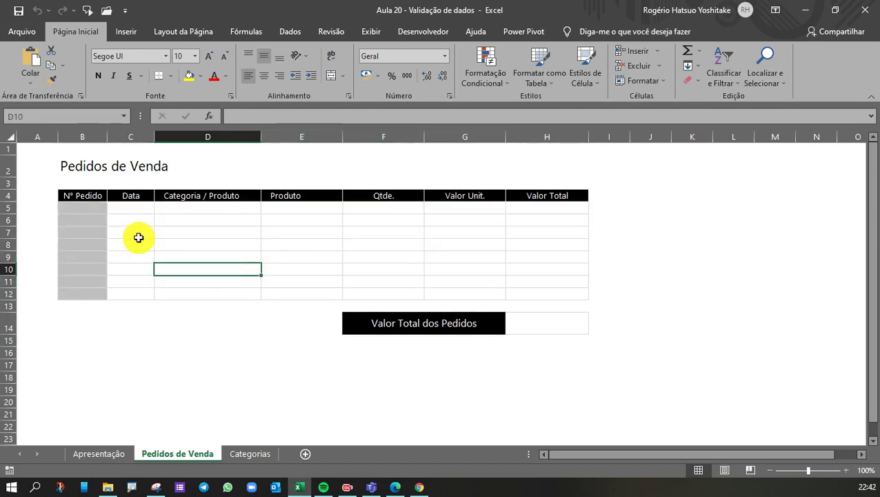
{"action": "left_click", "coordinate": [137, 238]}
- Try the row-number formula =LIN() in the first N° Pedido cell, B5, and clear the cell
{"action": "left_click", "coordinate": [84, 206]}
{"action": "type", "text": "="}
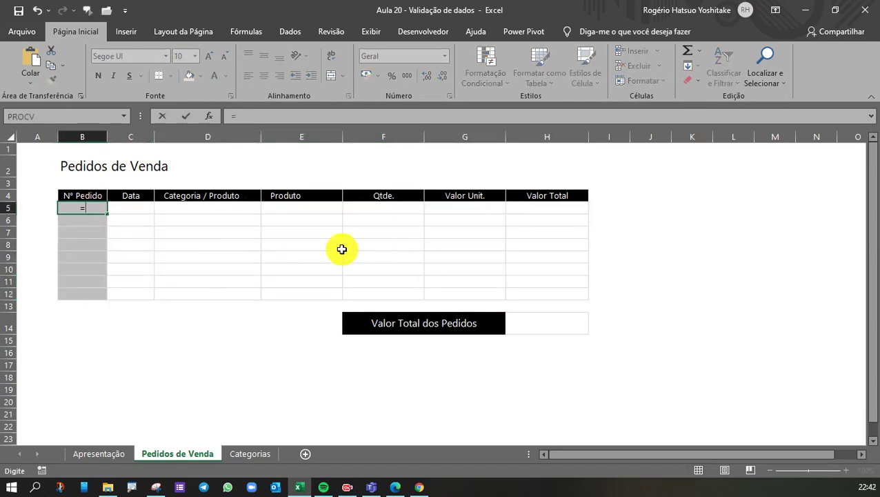
{"action": "type", "text": "lin()"}
{"action": "key", "text": "Return"}
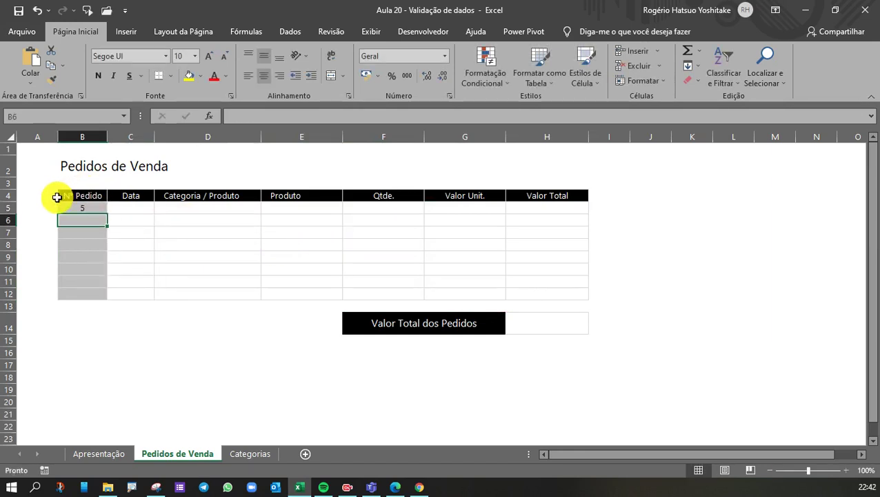
{"action": "left_click", "coordinate": [82, 207]}
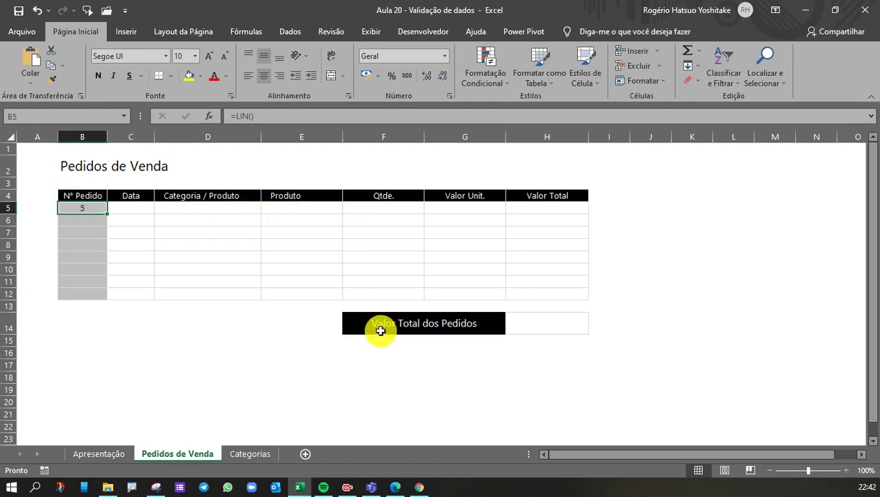
{"action": "key", "text": "Delete"}
- Calculate the first order number in B5 with the formula =LIN()-4
{"action": "type", "text": "=li"}
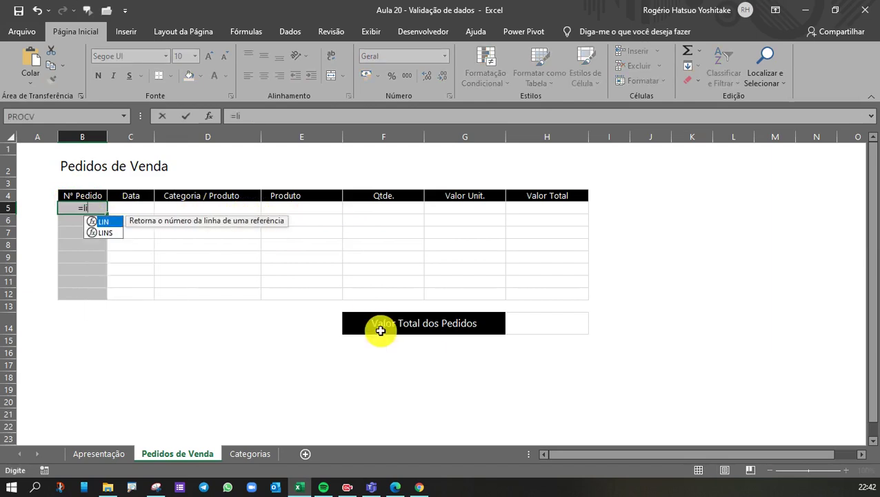
{"action": "type", "text": "n()"}
{"action": "key", "text": "Return"}
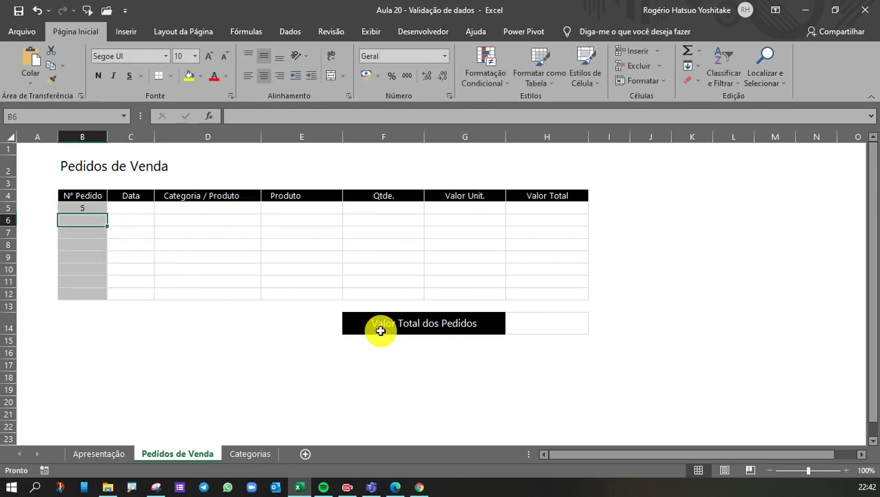
{"action": "left_click", "coordinate": [84, 207]}
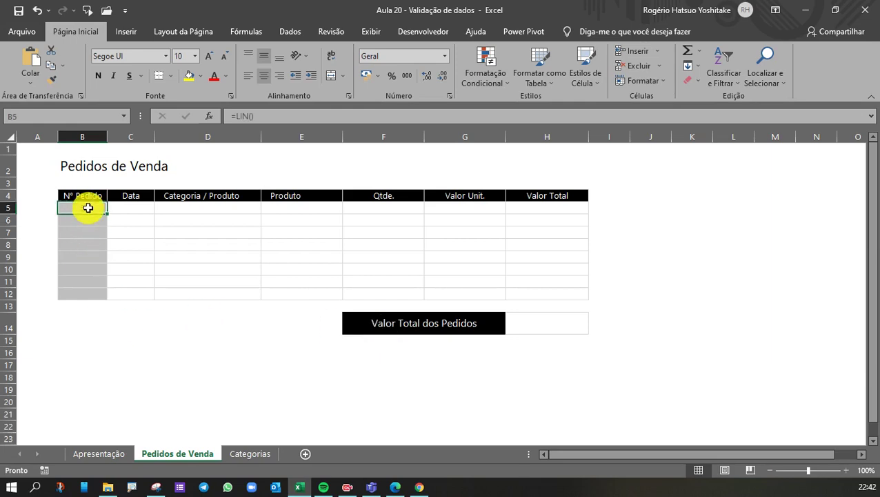
{"action": "left_click", "coordinate": [283, 116]}
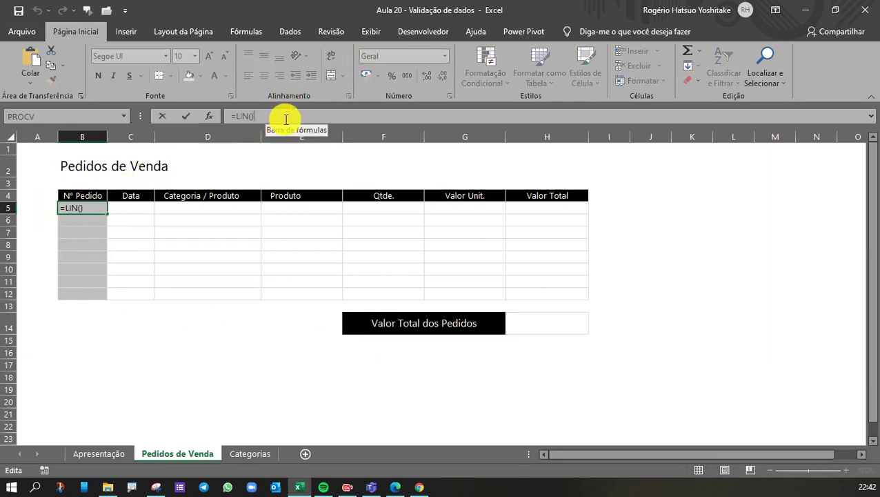
{"action": "type", "text": "-4"}
{"action": "key", "text": "Return"}
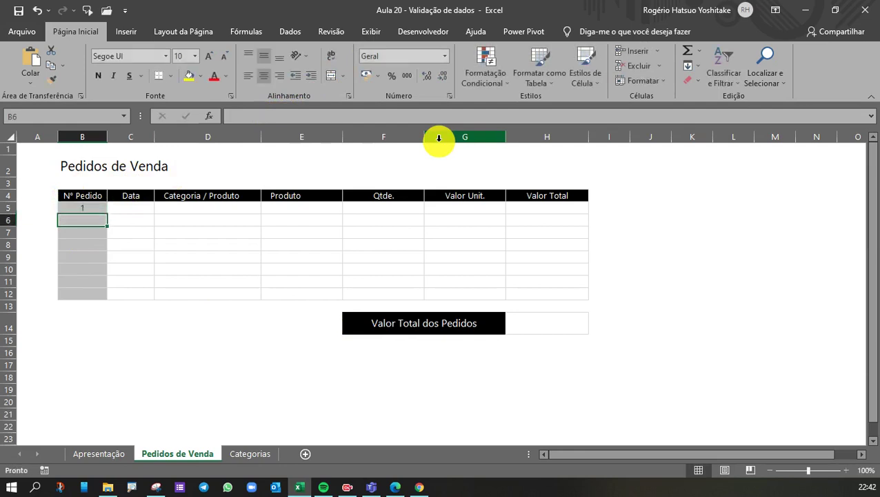
{"action": "left_click", "coordinate": [77, 207]}
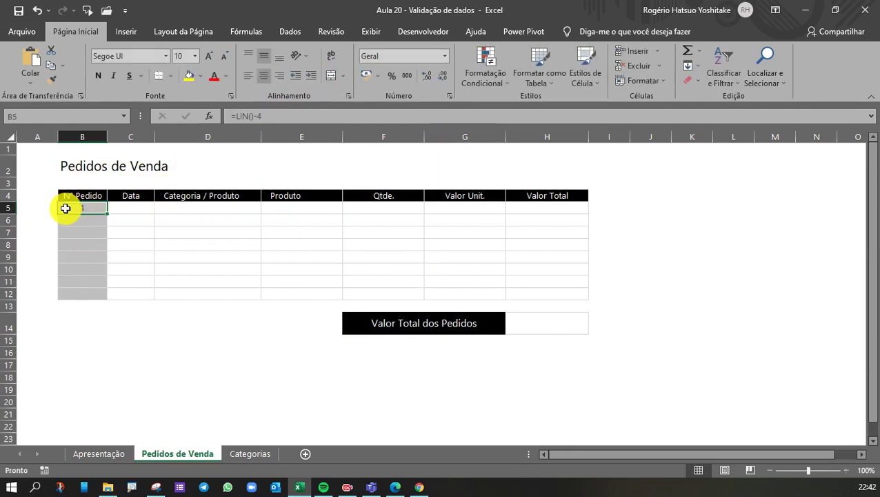
{"action": "left_click", "coordinate": [163, 208]}
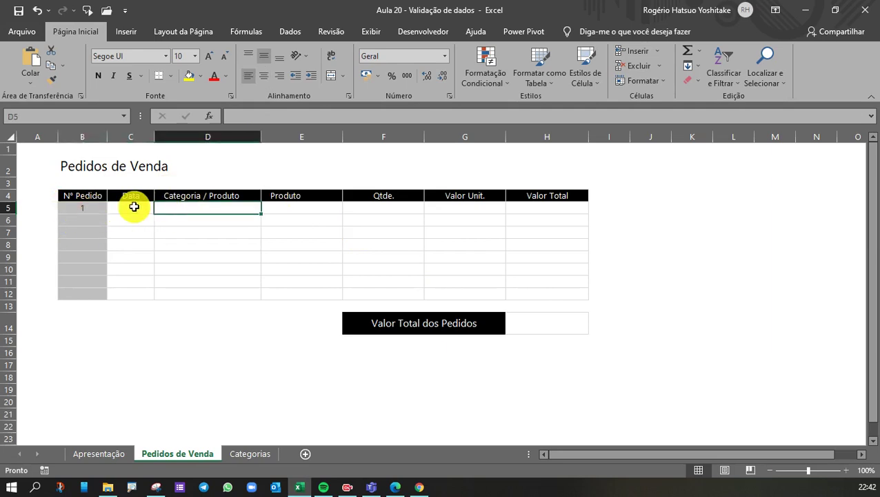
{"action": "left_click", "coordinate": [132, 206]}
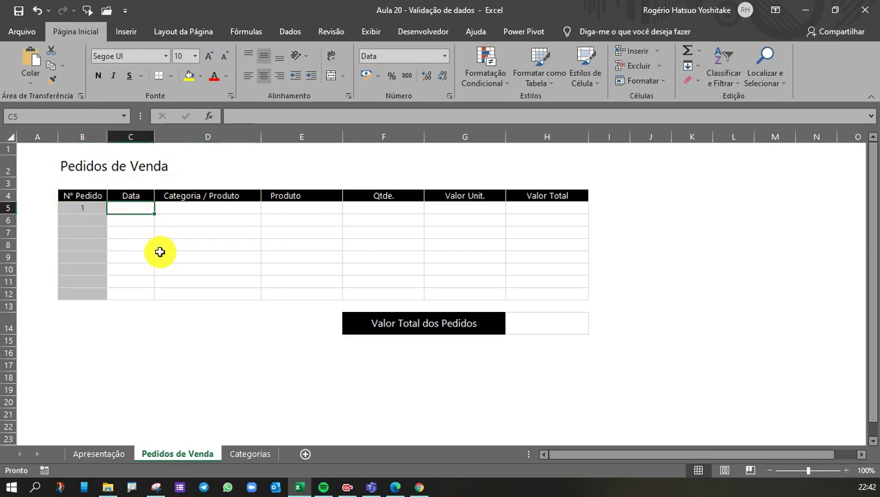
- Expand the B5 formula to =SE(C5="";"";LIN()-4) and fill it down the N° Pedido column to B12
{"action": "left_click", "coordinate": [91, 207]}
{"action": "left_click", "coordinate": [236, 116]}
{"action": "type", "text": "=LIN()-4"}
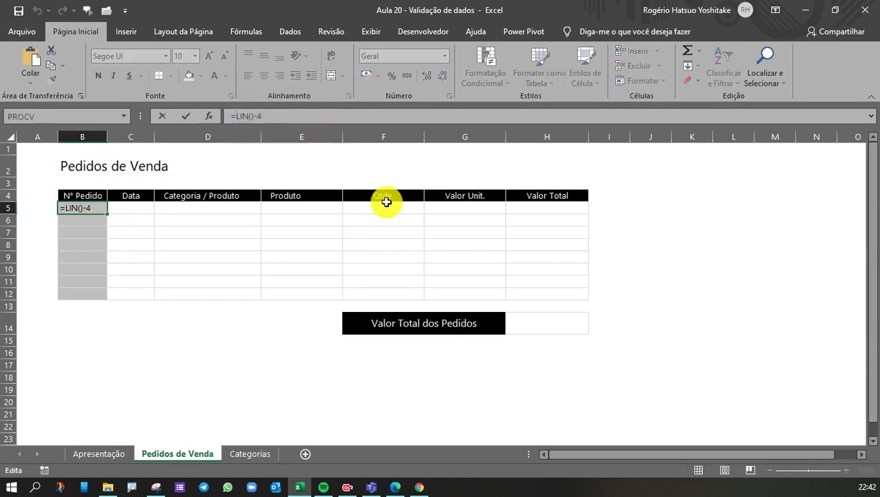
{"action": "key", "text": "Home"}
{"action": "key", "text": "Right"}
{"action": "type", "text": "se("}
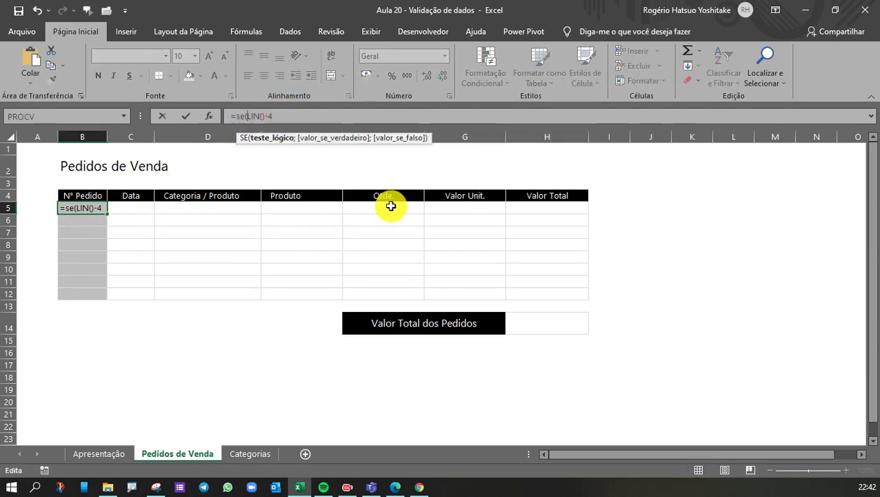
{"action": "left_click", "coordinate": [133, 210]}
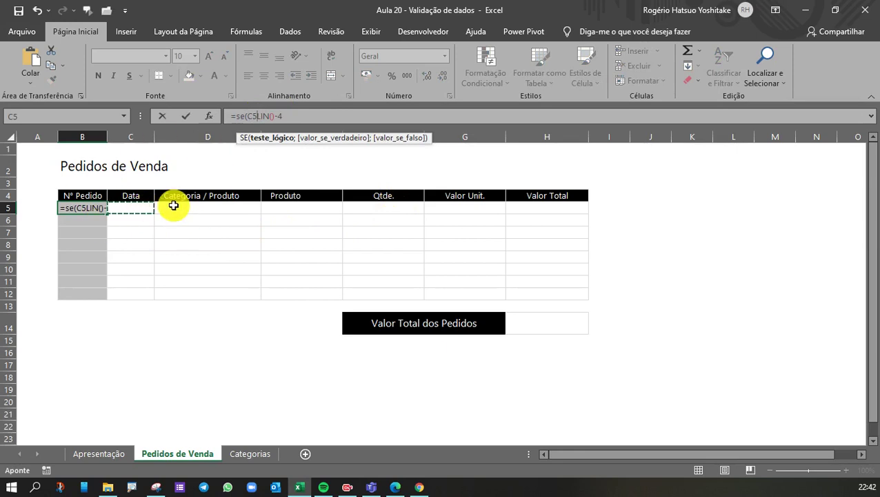
{"action": "type", "text": "=\"\""}
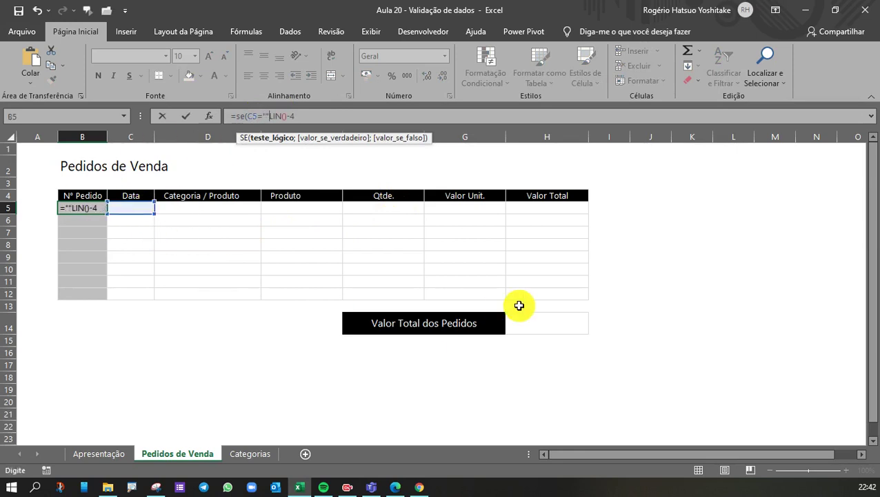
{"action": "type", "text": ";\"\""}
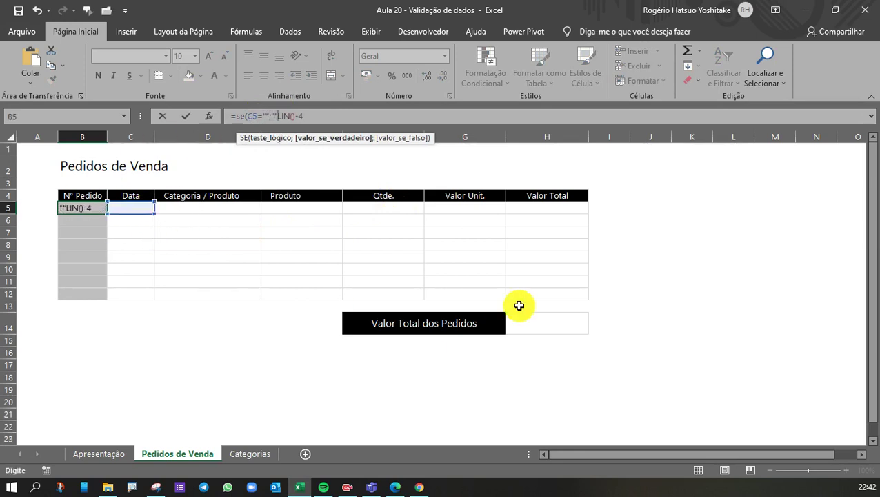
{"action": "type", "text": ";"}
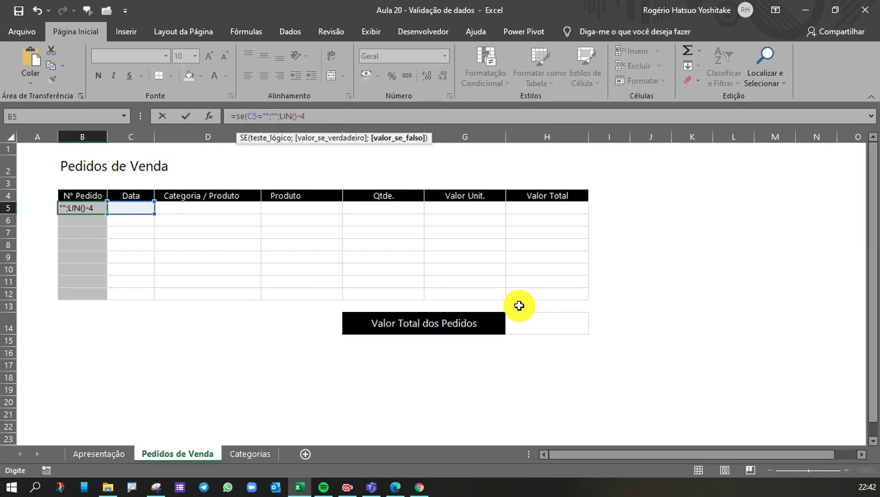
{"action": "key", "text": "Return"}
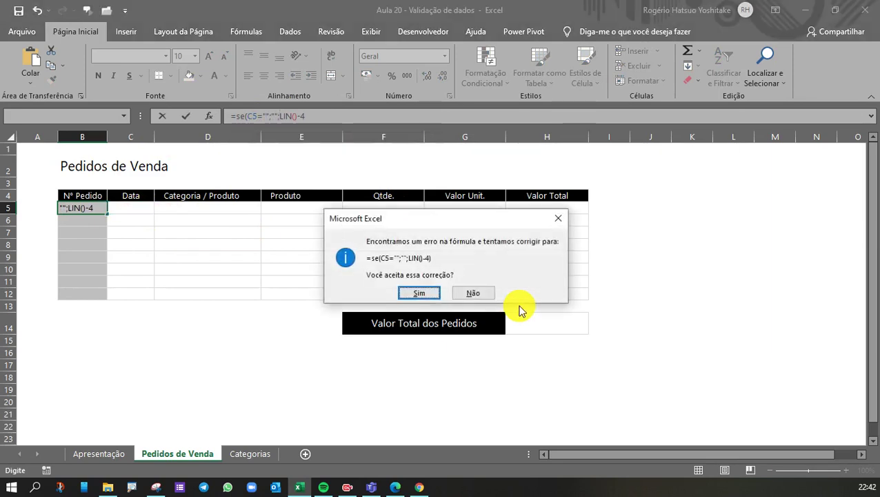
{"action": "key", "text": "Return"}
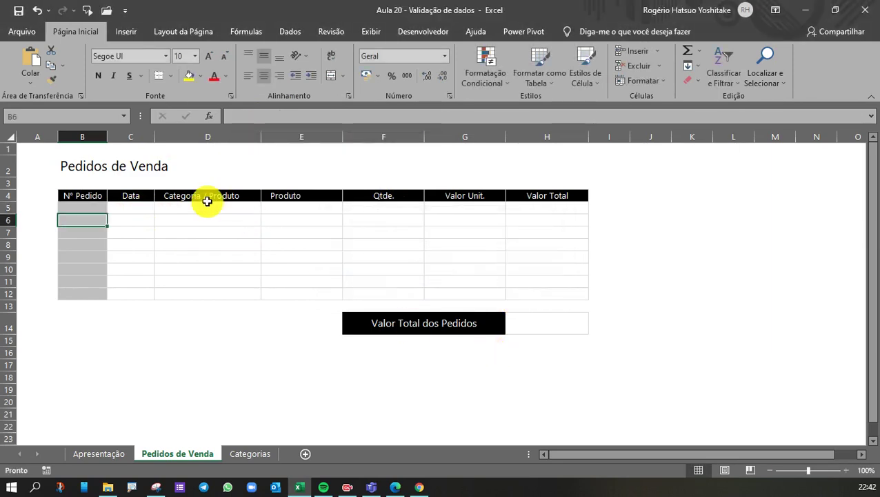
{"action": "left_click", "coordinate": [94, 209]}
{"action": "left_click_drag", "start_coordinate": [107, 214], "coordinate": [109, 305]}
- Test the automatic order numbering by entering the dates 23/05/2021 in C5 and 24/5/2021 in C6
{"action": "left_click", "coordinate": [122, 210]}
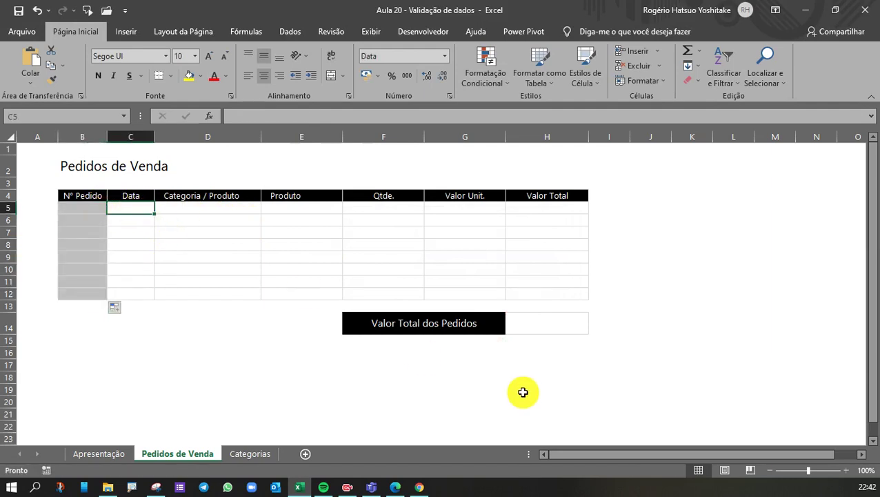
{"action": "type", "text": "23"}
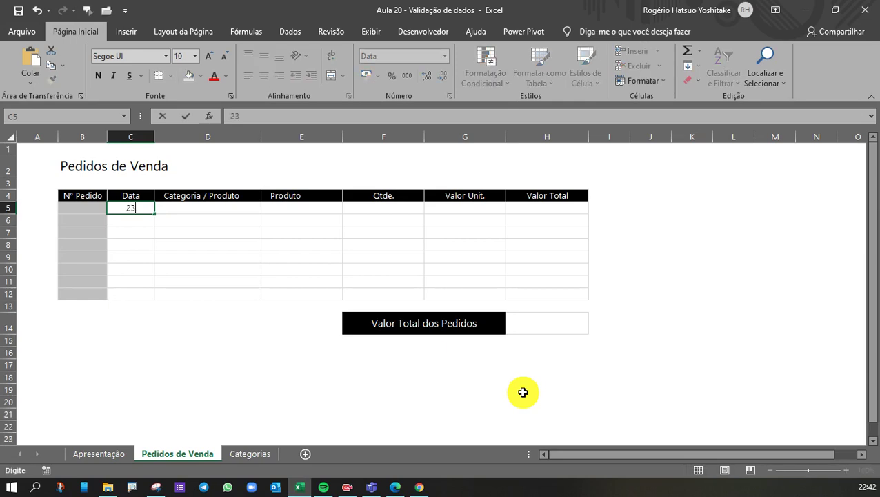
{"action": "type", "text": "/05/2021"}
{"action": "key", "text": "Return"}
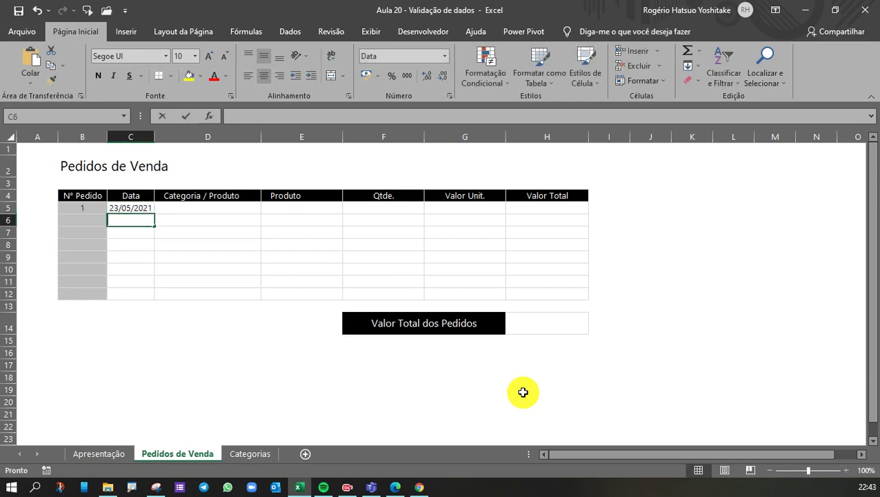
{"action": "type", "text": "24/0"}
{"action": "type", "text": "5/2021"}
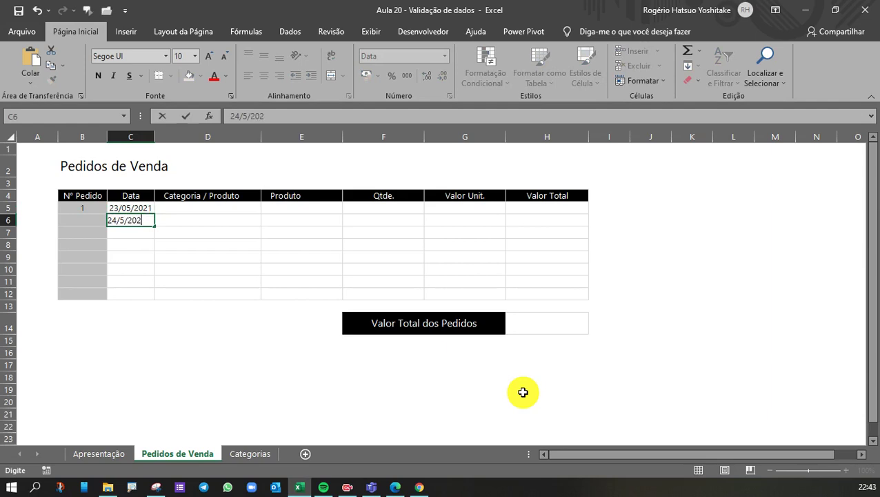
{"action": "key", "text": "Return"}
- Clear the test dates from cells C5 and C6
{"action": "key", "text": "Up"}
{"action": "key", "text": "Up"}
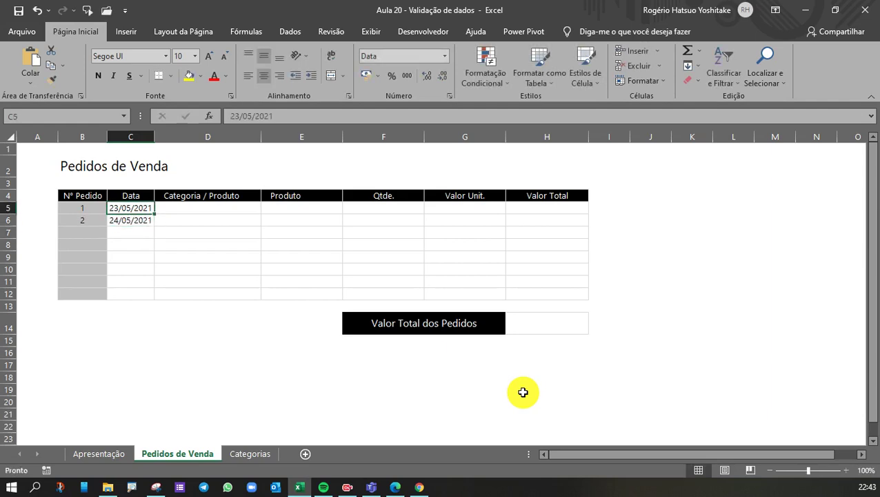
{"action": "key", "text": "shift+Down"}
{"action": "key", "text": "Delete"}
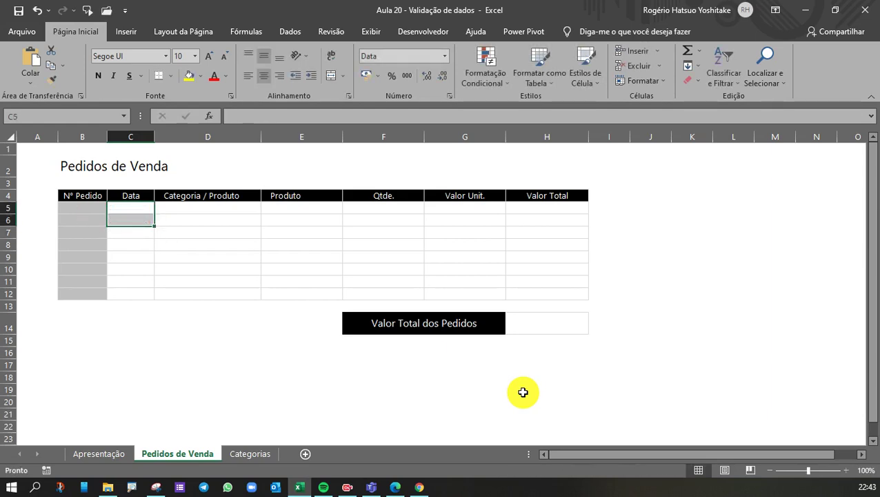
{"action": "key", "text": "Up"}
{"action": "key", "text": "Down"}
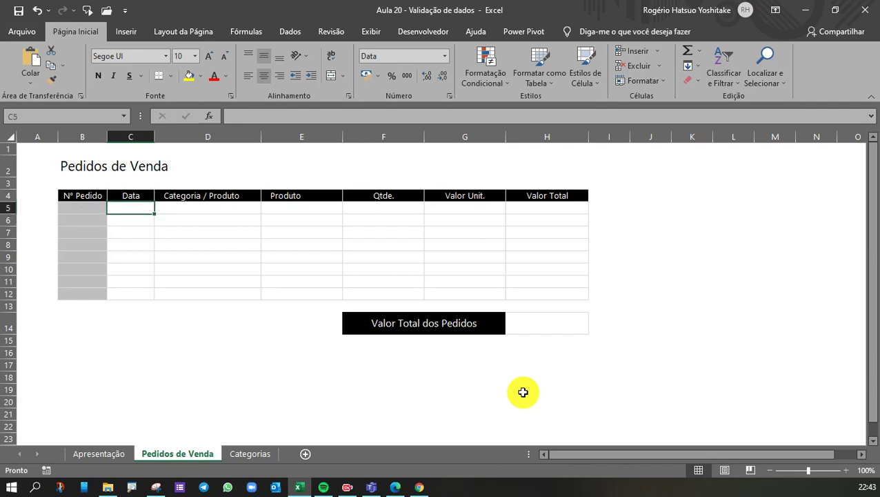
{"action": "key", "text": "Left"}
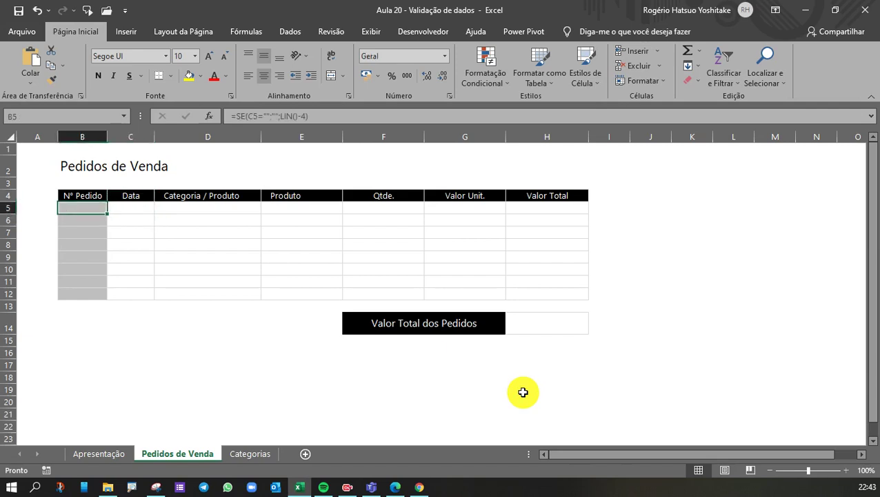
{"action": "key", "text": "Right"}
{"action": "key", "text": "Up"}
{"action": "key", "text": "Down"}
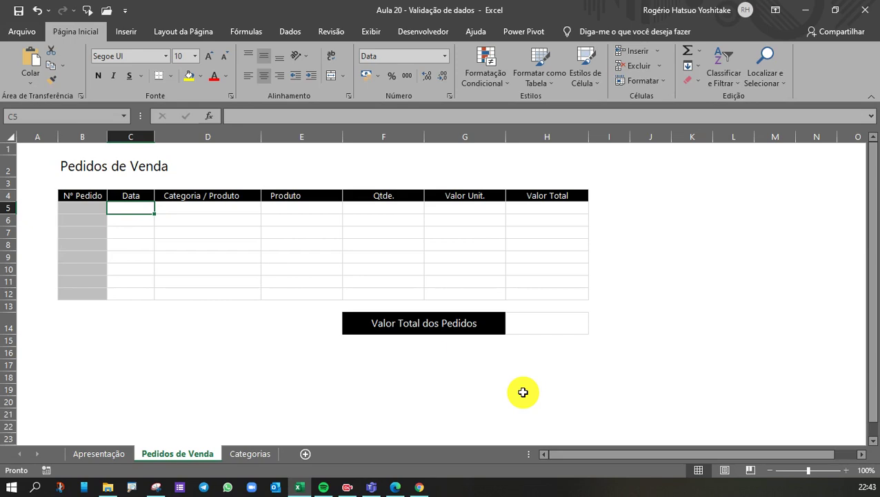
{"action": "left_click", "coordinate": [221, 229]}
- Start a data validation rule for the Data column cells C5:C12 that allows only the Data type
{"action": "left_click_drag", "start_coordinate": [119, 210], "coordinate": [128, 291]}
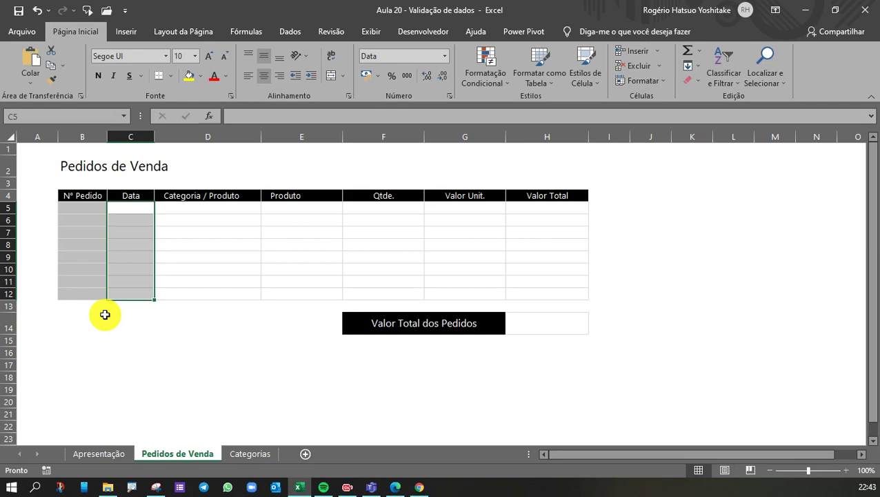
{"action": "left_click_drag", "start_coordinate": [138, 207], "coordinate": [128, 292]}
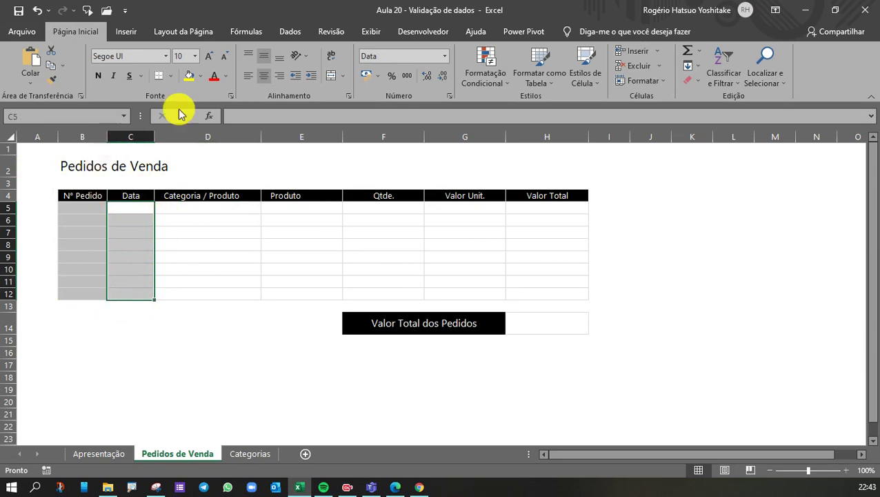
{"action": "left_click", "coordinate": [288, 32]}
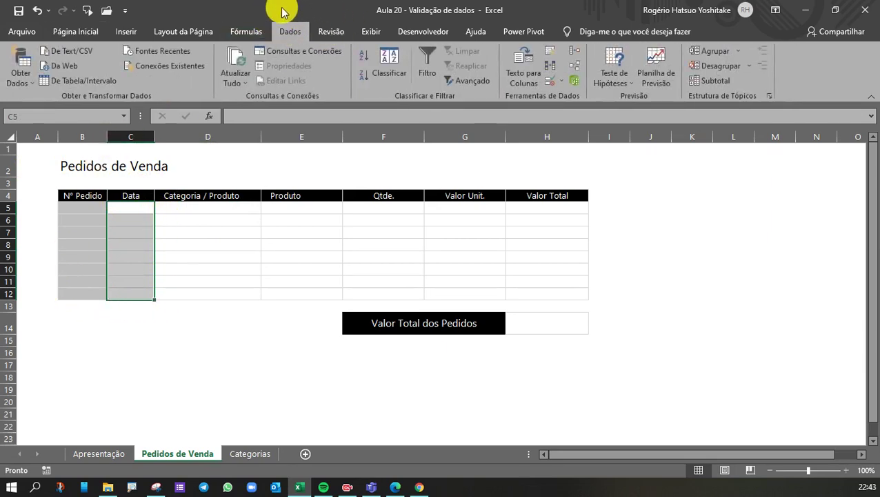
{"action": "left_click", "coordinate": [550, 80]}
{"action": "left_click_drag", "start_coordinate": [550, 55], "coordinate": [357, 125]}
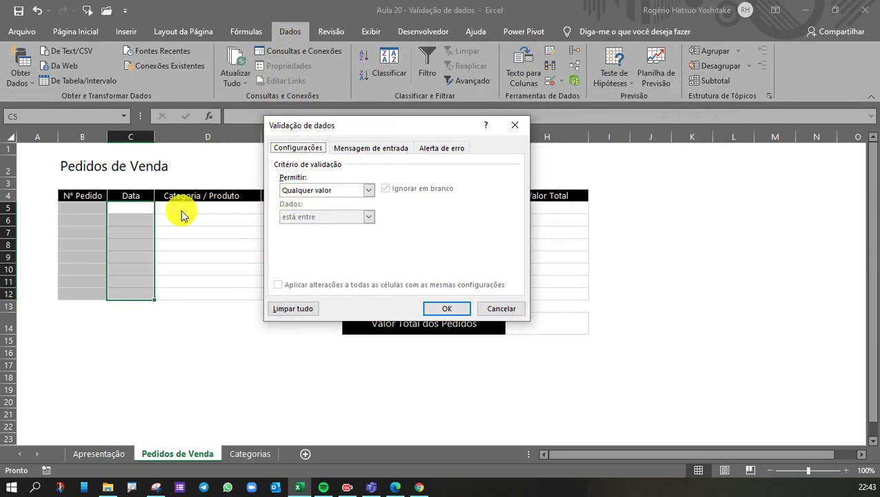
{"action": "left_click", "coordinate": [371, 192]}
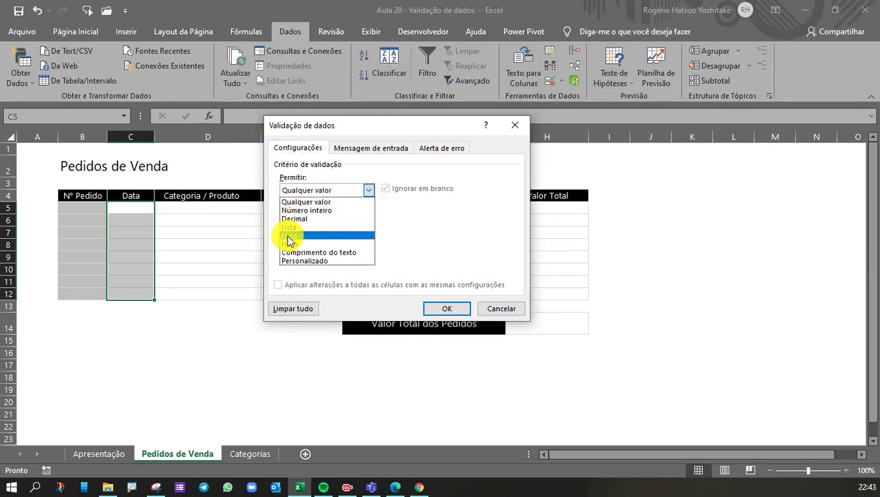
{"action": "left_click", "coordinate": [369, 190]}
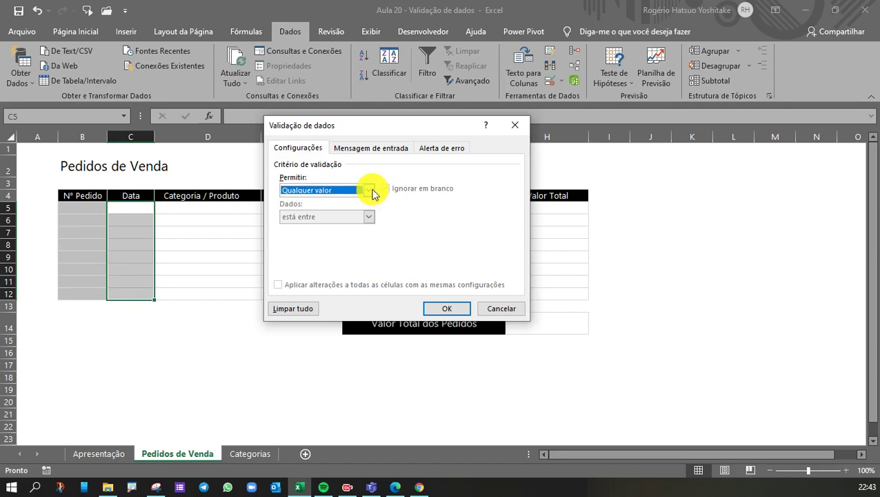
{"action": "left_click", "coordinate": [370, 191]}
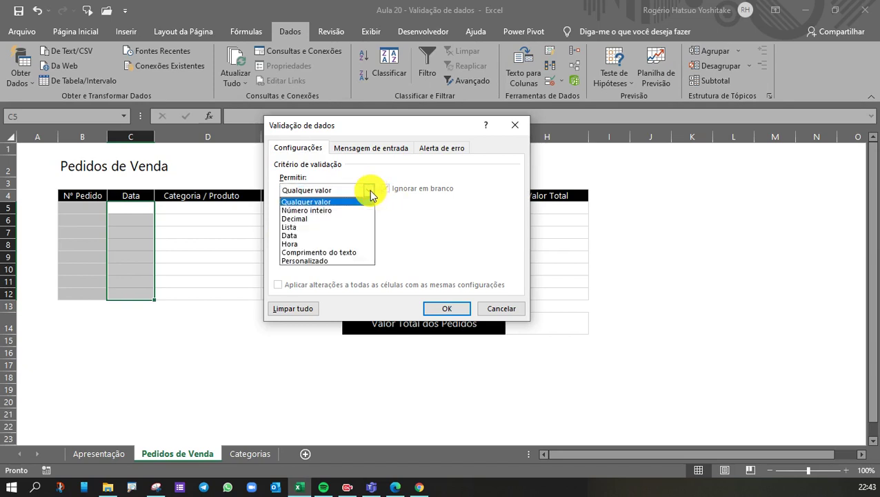
{"action": "left_click", "coordinate": [294, 236]}
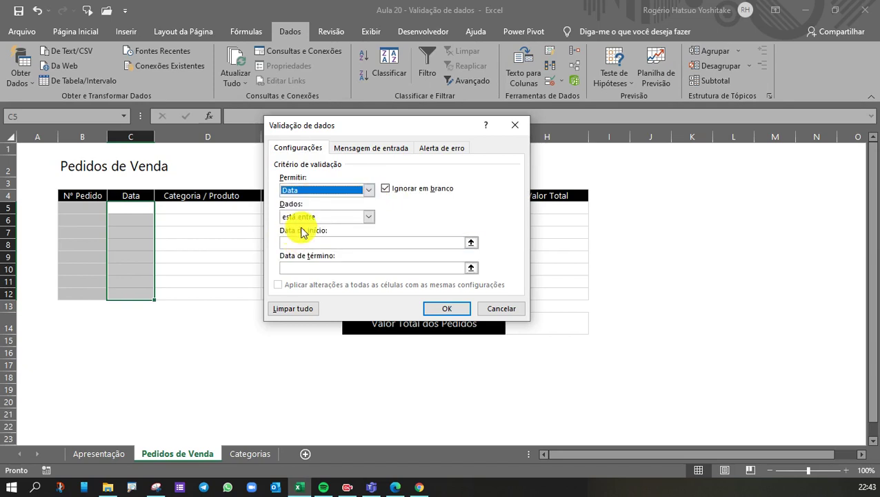
- Restrict the validated dates with está entre from =hoje() to 31/12/2021 and apply the rule
{"action": "left_click", "coordinate": [369, 216]}
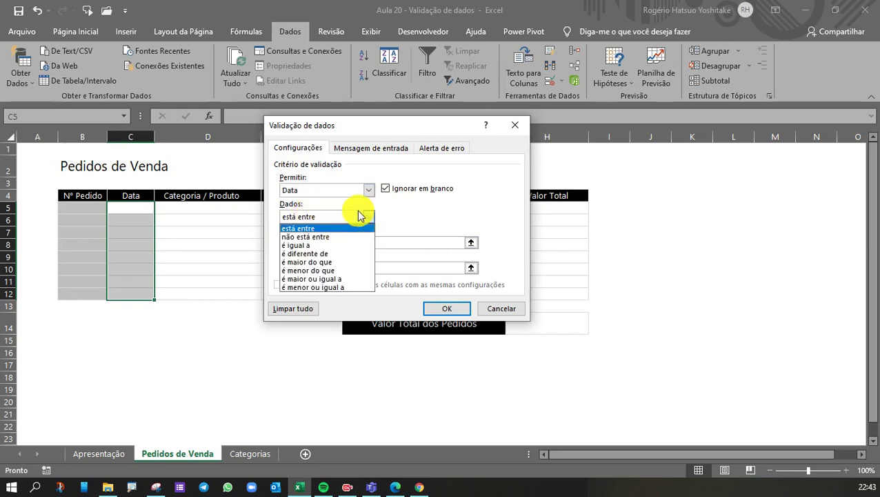
{"action": "left_click", "coordinate": [303, 230]}
{"action": "left_click", "coordinate": [319, 242]}
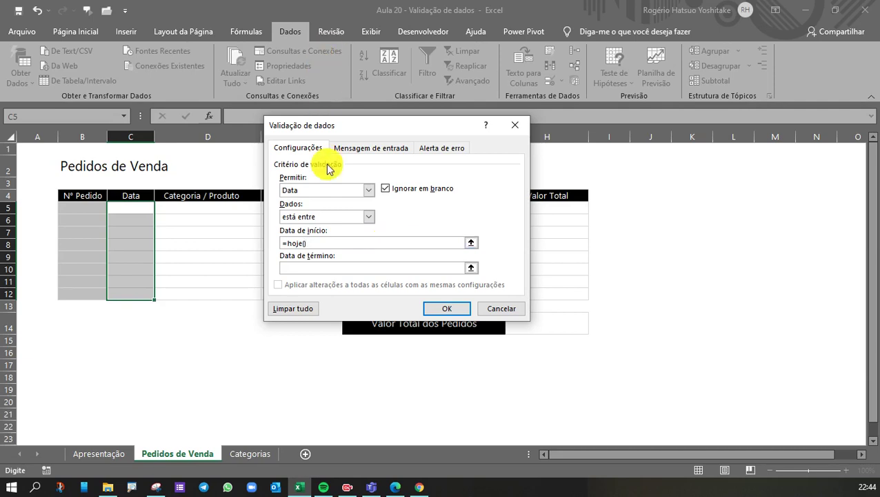
{"action": "left_click", "coordinate": [333, 269]}
{"action": "type", "text": "31/12/"}
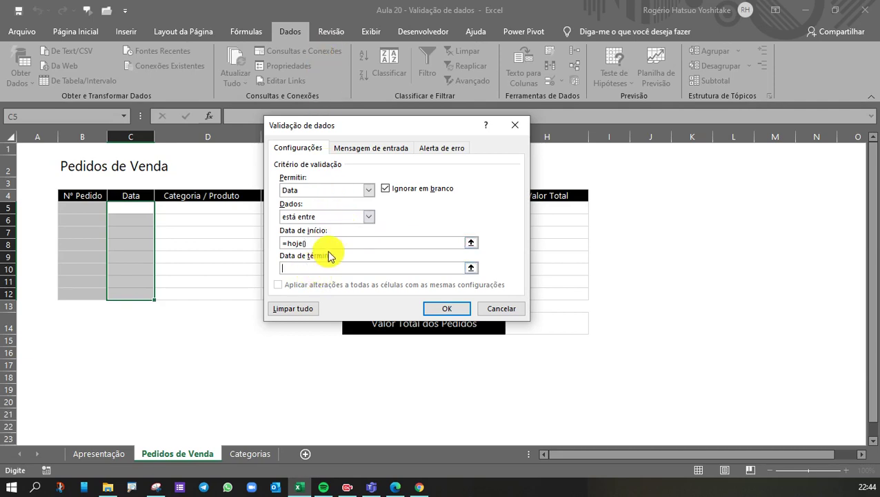
{"action": "type", "text": "2021"}
{"action": "left_click", "coordinate": [439, 310]}
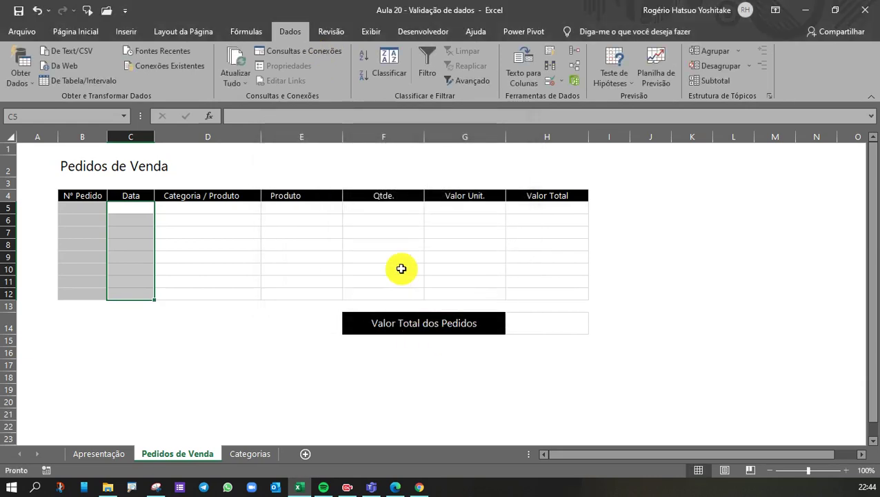
- Test the date validation by trying the non-date entries 2 and asasasd in cell C5
{"action": "left_click", "coordinate": [369, 250]}
{"action": "left_click", "coordinate": [190, 241]}
{"action": "left_click", "coordinate": [127, 212]}
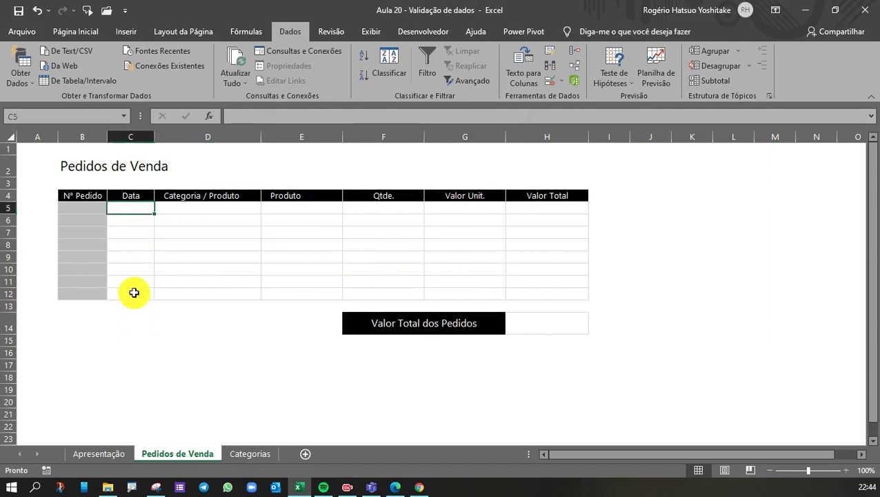
{"action": "left_click_drag", "start_coordinate": [130, 209], "coordinate": [123, 299]}
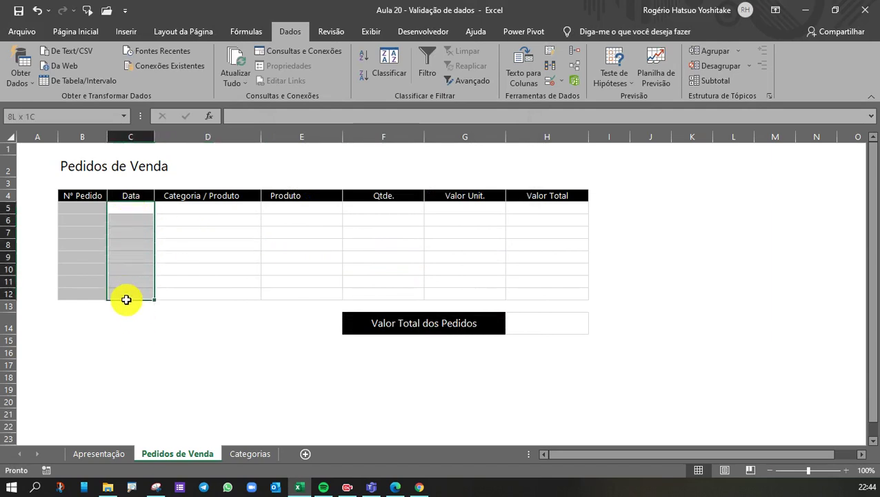
{"action": "left_click", "coordinate": [127, 206]}
{"action": "type", "text": "2"}
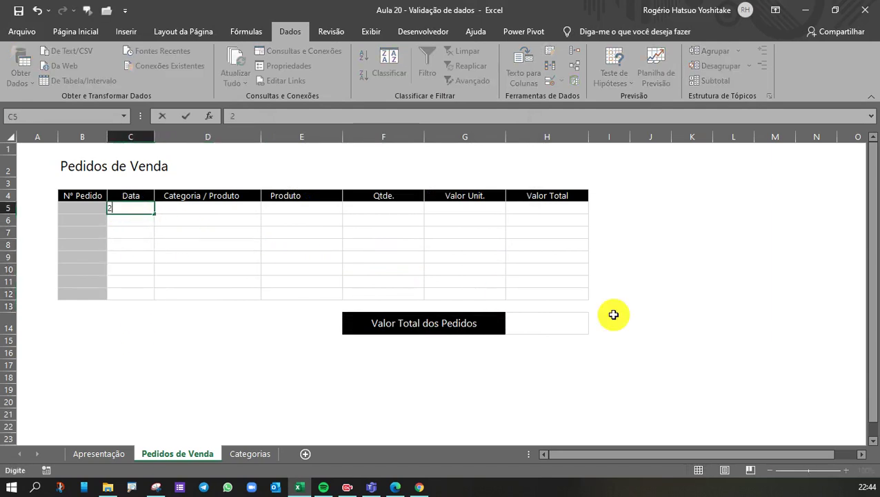
{"action": "key", "text": "Return"}
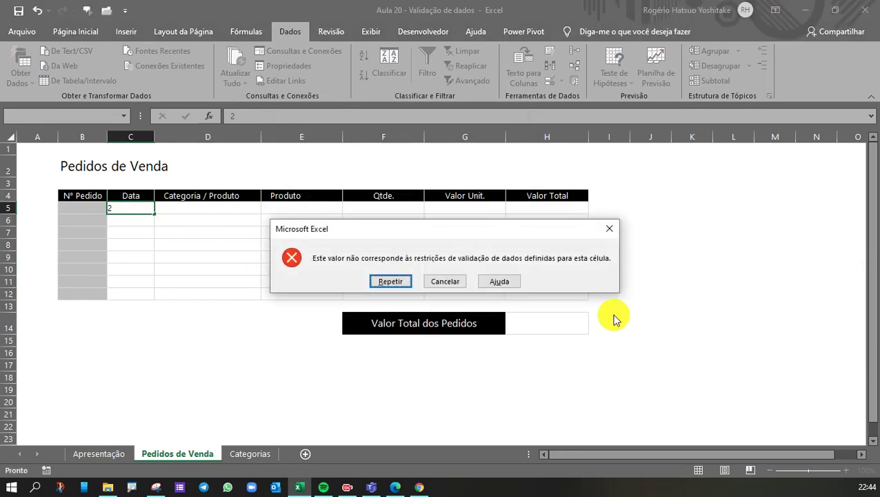
{"action": "key", "text": "Escape"}
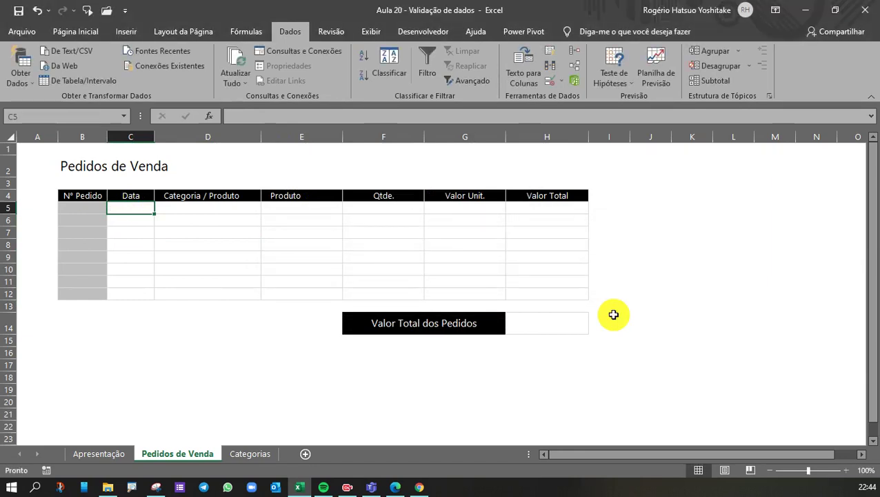
{"action": "type", "text": "asasasd"}
{"action": "key", "text": "Return"}
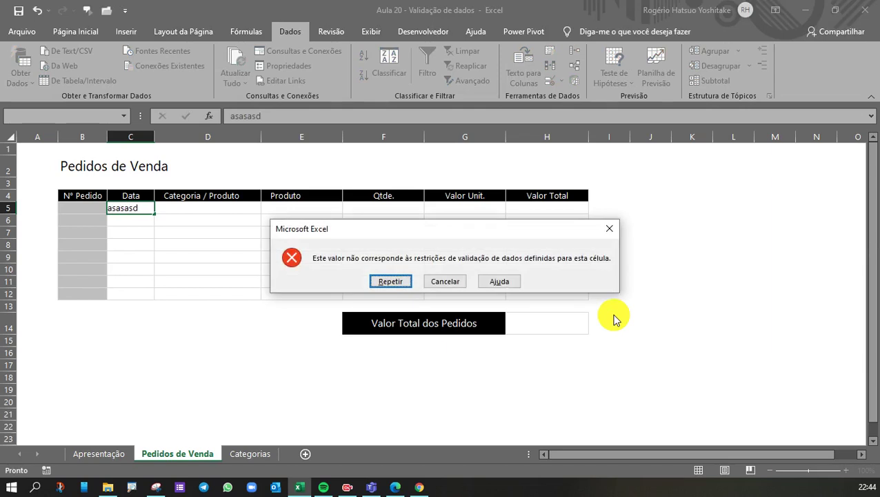
{"action": "key", "text": "Escape"}
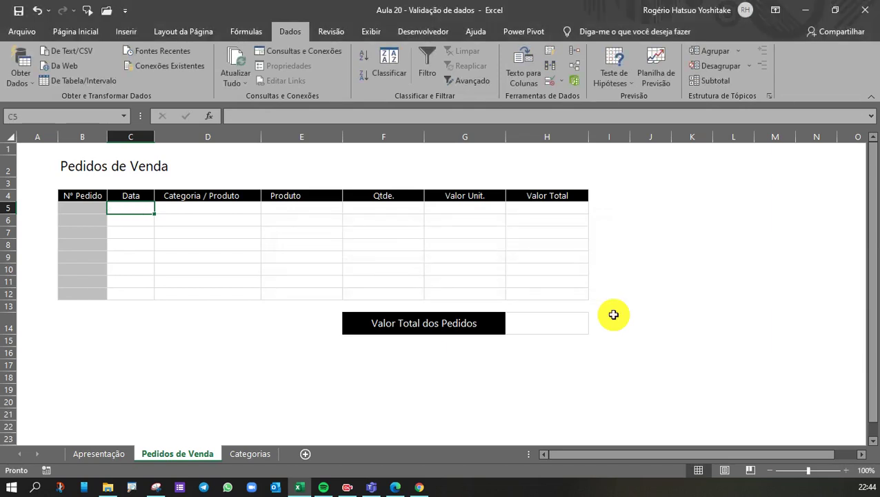
- Test the allowed date range in C5 with the dates 22/5/2021 and 31/10/2021
{"action": "type", "text": "22/5/2021"}
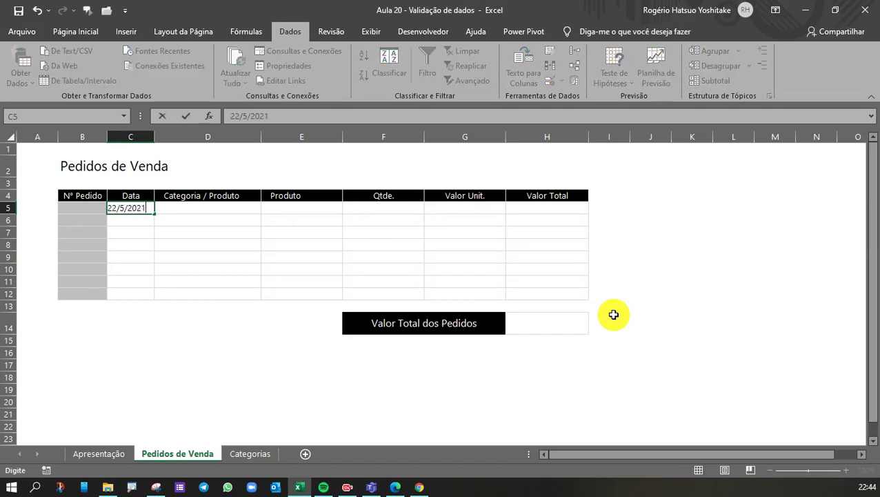
{"action": "key", "text": "Return"}
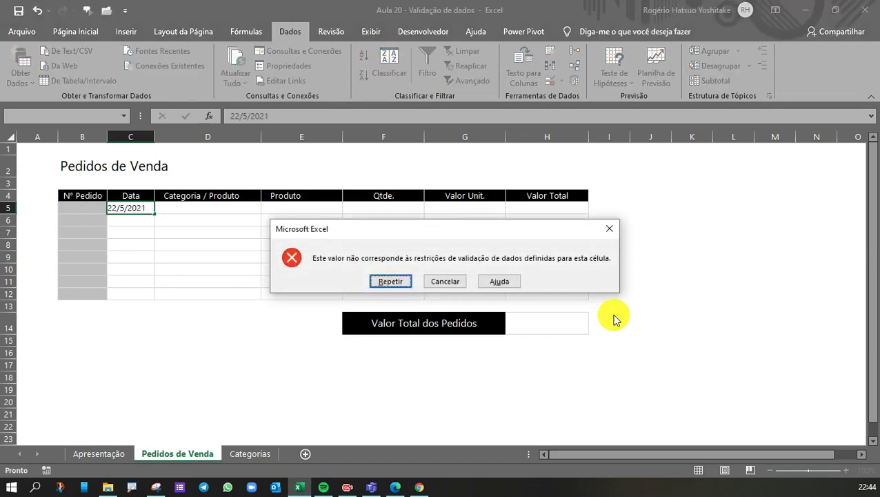
{"action": "key", "text": "Escape"}
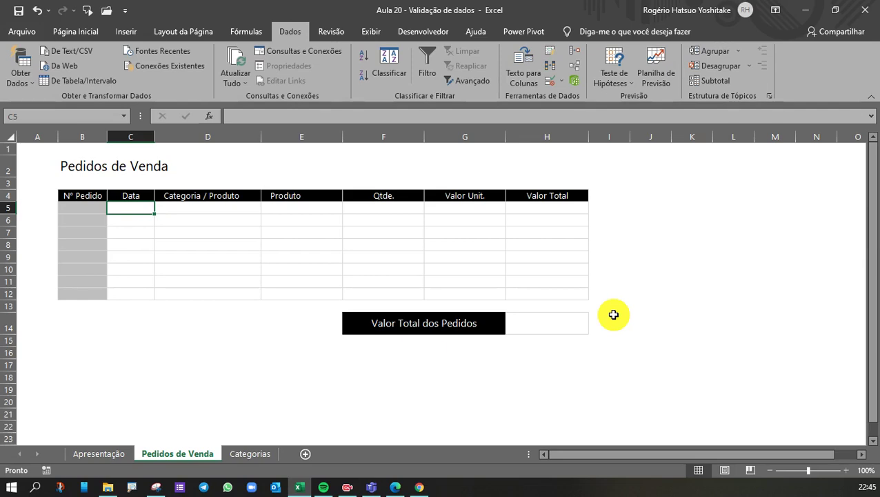
{"action": "type", "text": "31/10"}
{"action": "key", "text": "Return"}
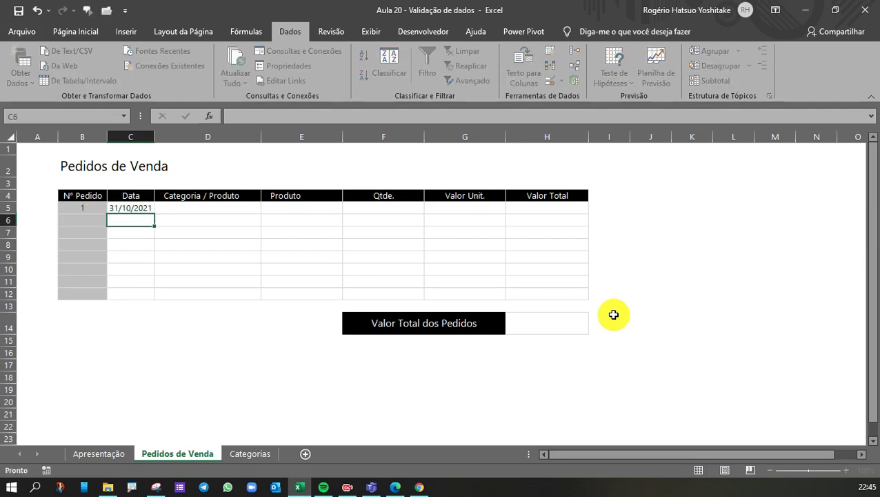
- Enter the order date 24/05/2021 in cell C5
{"action": "key", "text": "Up"}
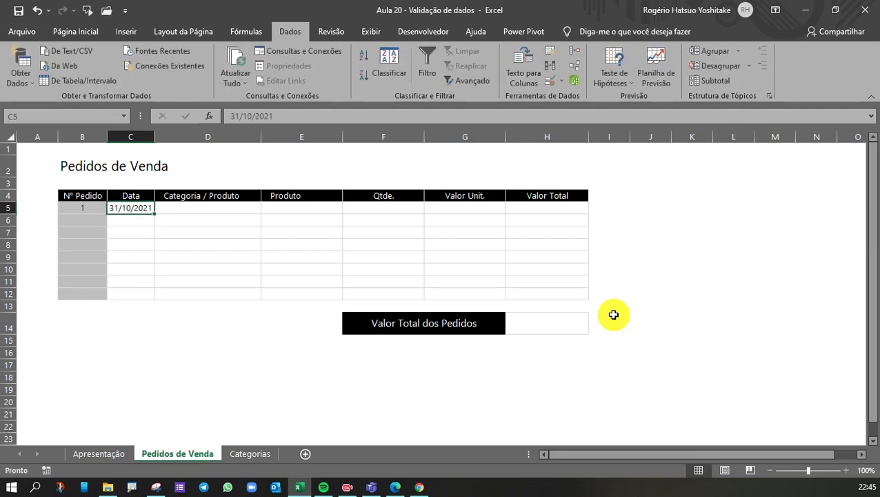
{"action": "type", "text": "24/05/2021"}
{"action": "key", "text": "Return"}
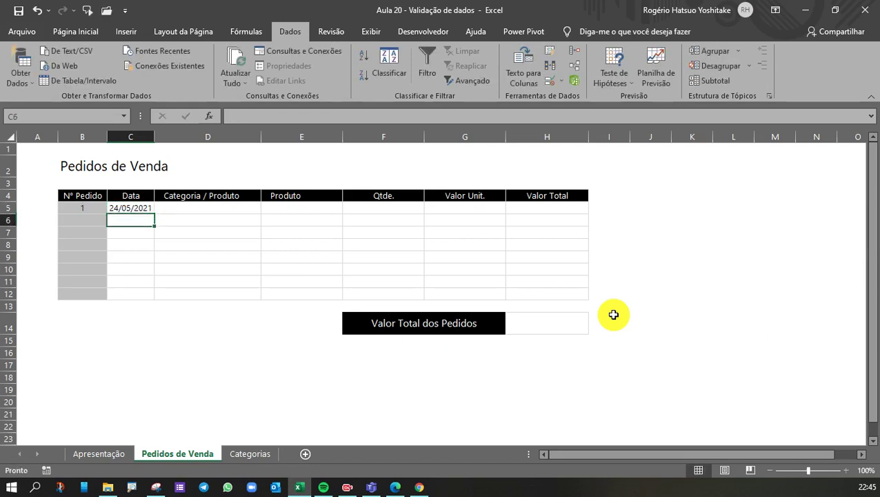
- Try to replace the date in C5 with 01/01/2021
{"action": "key", "text": "Up"}
{"action": "type", "text": "01/"}
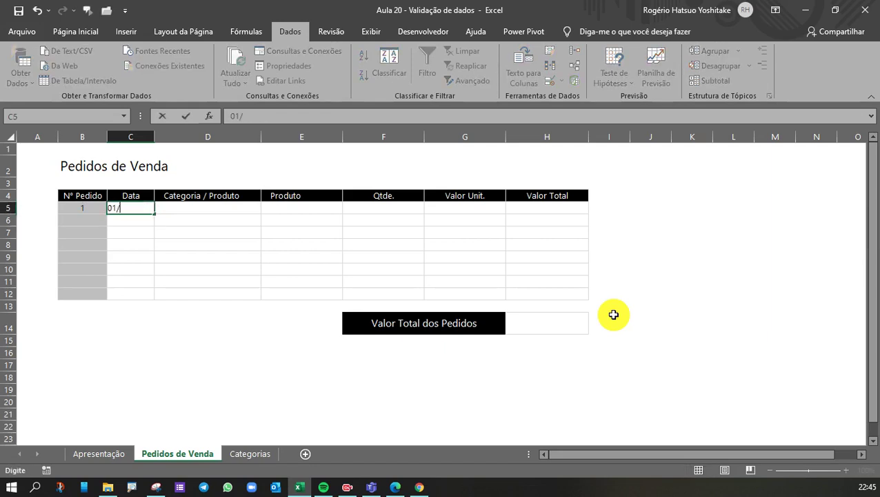
{"action": "key", "text": "Return"}
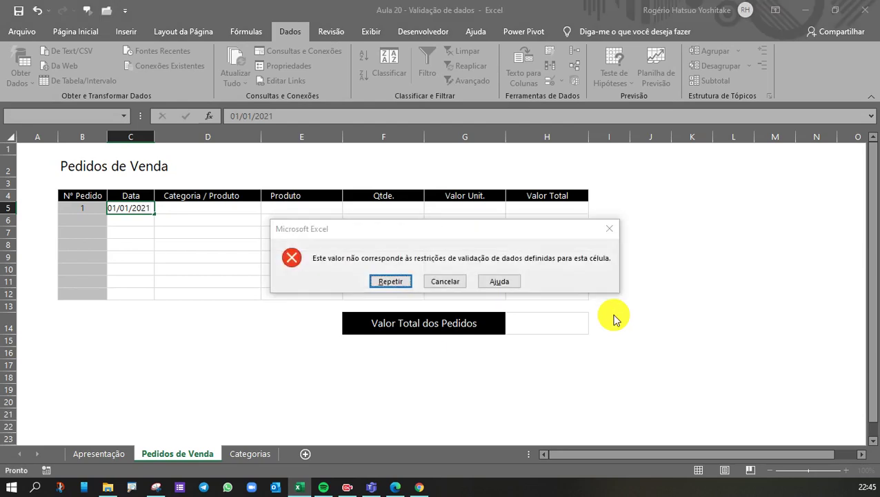
{"action": "key", "text": "Escape"}
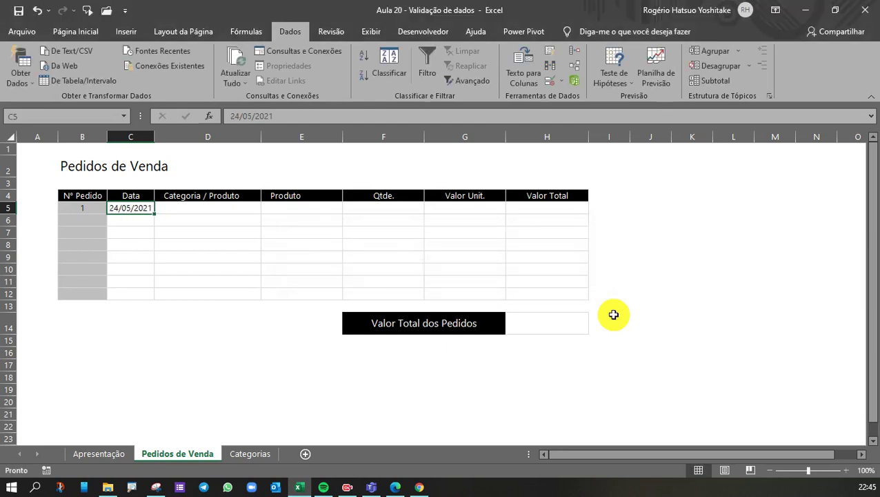
- Examine the Categorias Filtro list in M5:M9 and its matching Tabela names on the Categorias sheet
{"action": "key", "text": "Right"}
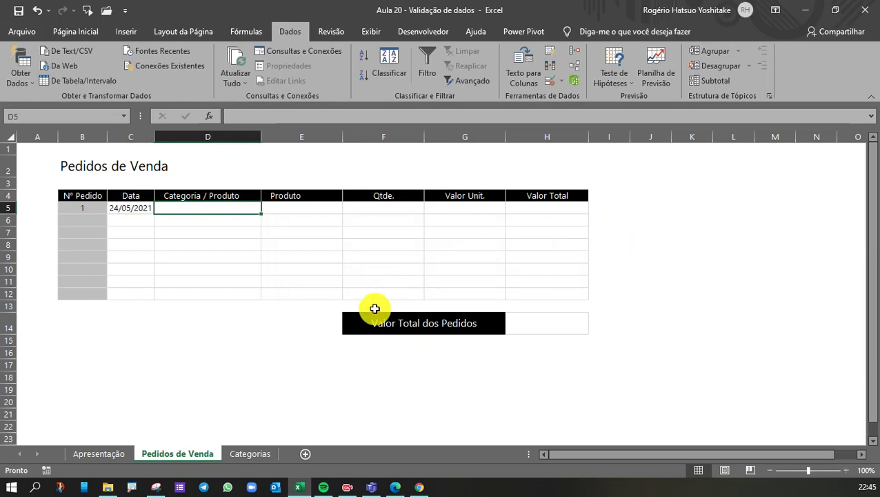
{"action": "left_click", "coordinate": [248, 454]}
{"action": "left_click", "coordinate": [781, 255]}
{"action": "left_click", "coordinate": [710, 270]}
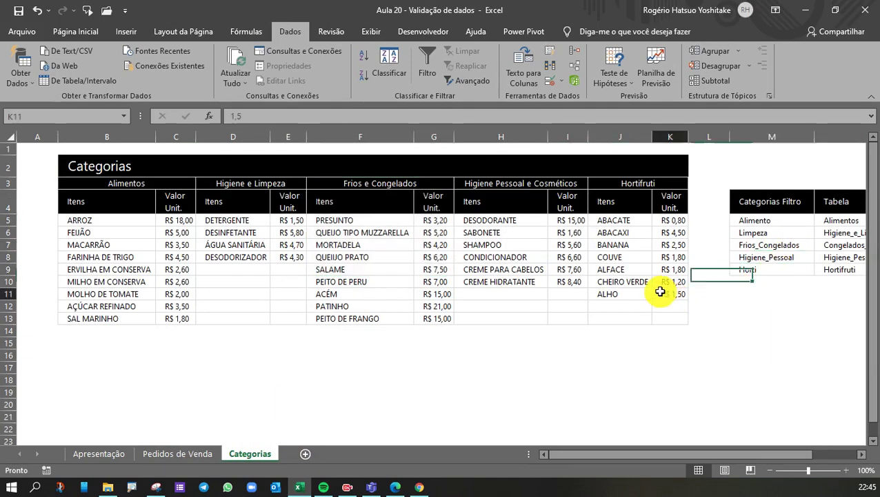
{"action": "left_click", "coordinate": [655, 293]}
{"action": "left_click_drag", "start_coordinate": [768, 223], "coordinate": [754, 271]}
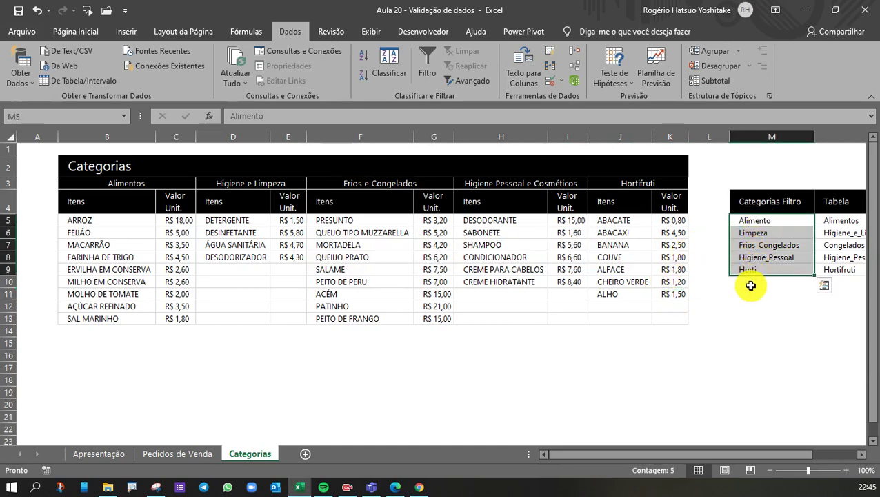
{"action": "left_click", "coordinate": [759, 316]}
{"action": "left_click", "coordinate": [763, 221]}
{"action": "left_click", "coordinate": [836, 222]}
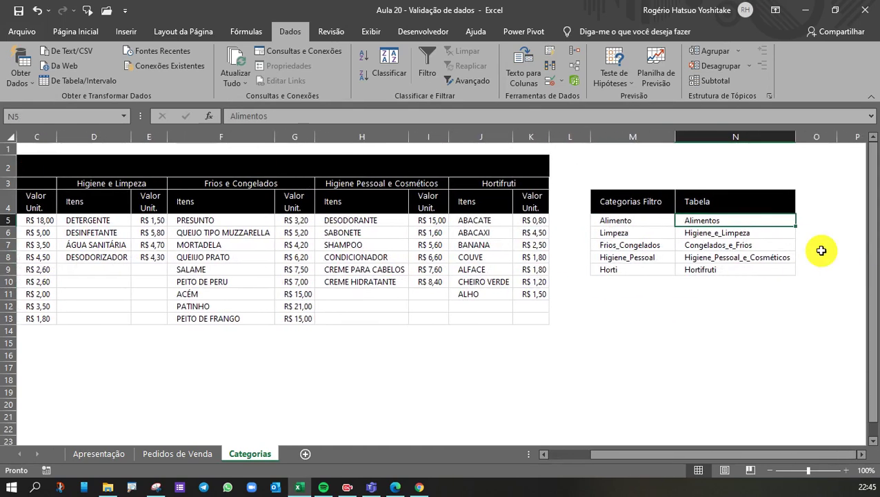
- Set the data validation of the Categoria / Produto cells D5:D12 on Pedidos de Venda to allow a Lista
{"action": "left_click", "coordinate": [613, 222]}
{"action": "left_click_drag", "start_coordinate": [614, 222], "coordinate": [614, 269]}
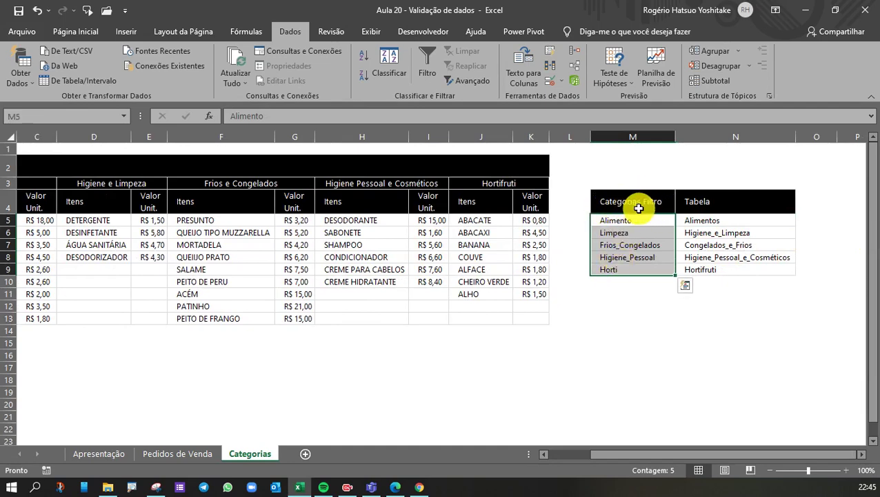
{"action": "left_click", "coordinate": [207, 448]}
{"action": "left_click", "coordinate": [645, 388]}
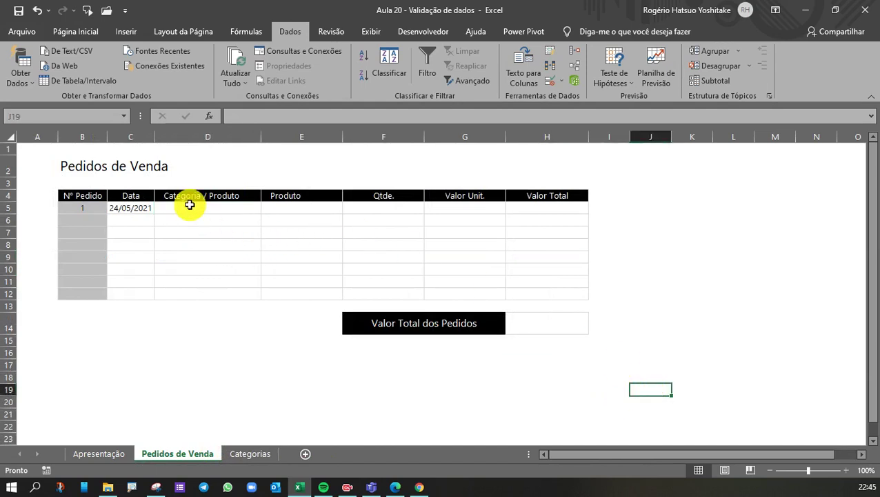
{"action": "left_click_drag", "start_coordinate": [189, 206], "coordinate": [189, 291]}
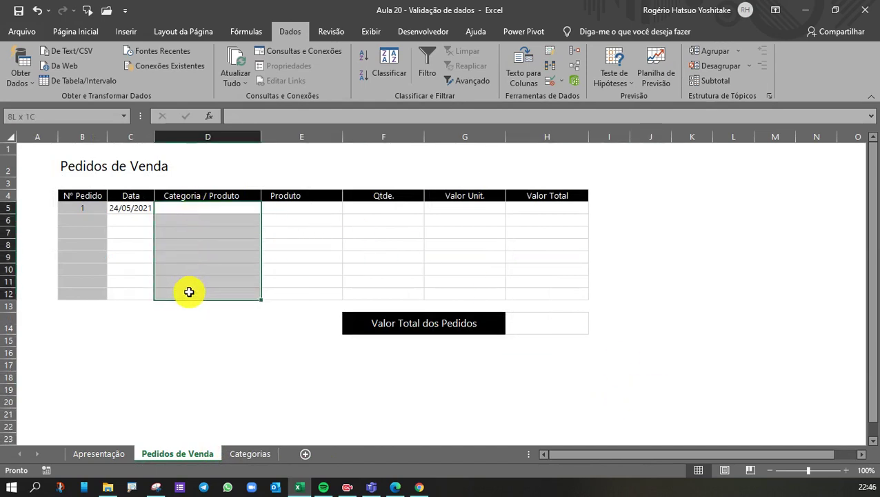
{"action": "left_click", "coordinate": [548, 86]}
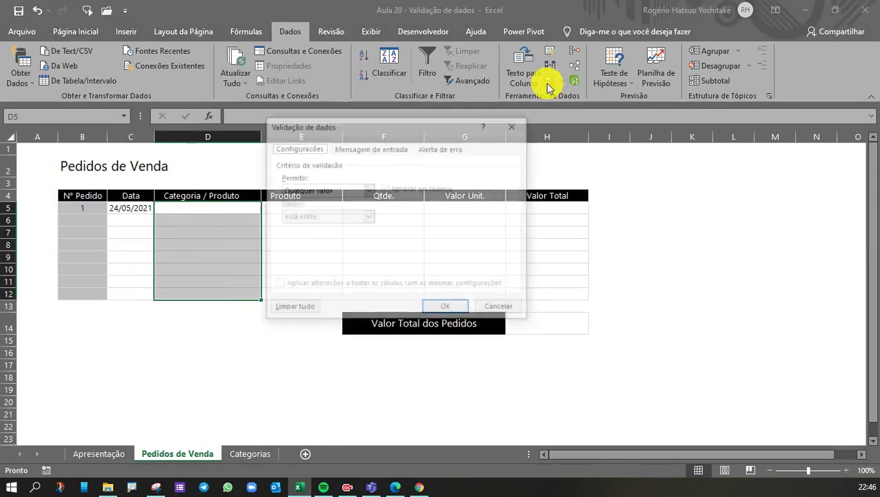
{"action": "left_click", "coordinate": [366, 193]}
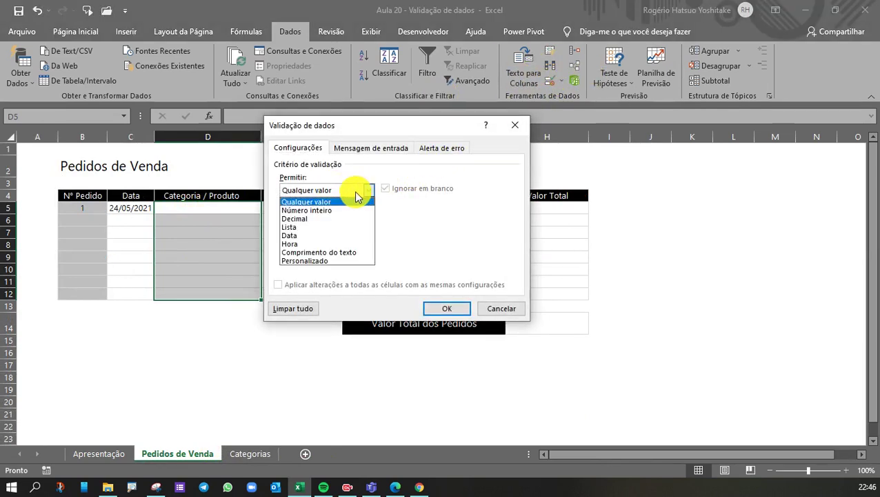
{"action": "left_click", "coordinate": [295, 226]}
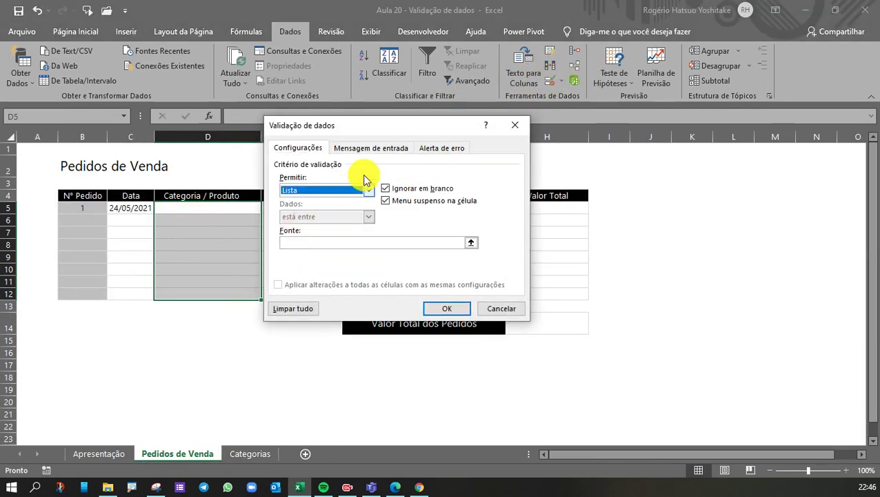
- Use the Categorias Filtro range =Categorias!$M$5:$M$9 as the list source and apply the validation
{"action": "left_click", "coordinate": [471, 245]}
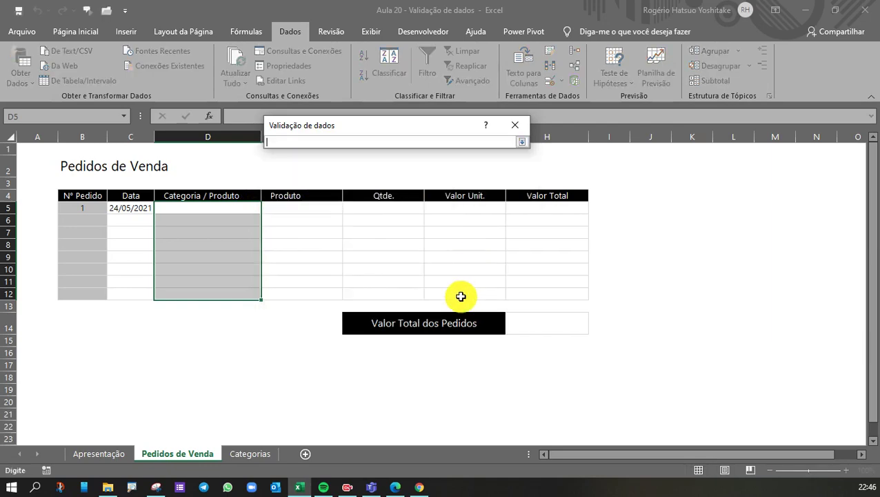
{"action": "left_click", "coordinate": [258, 453]}
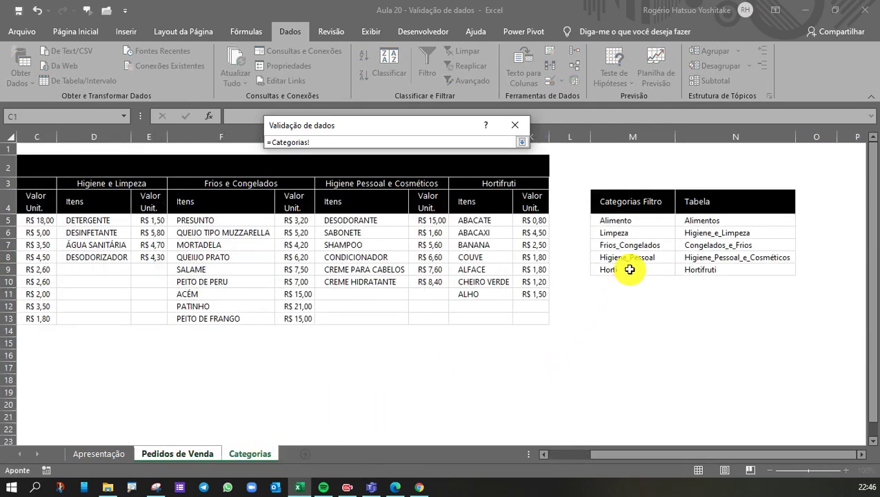
{"action": "left_click_drag", "start_coordinate": [621, 222], "coordinate": [621, 272]}
{"action": "key", "text": "Return"}
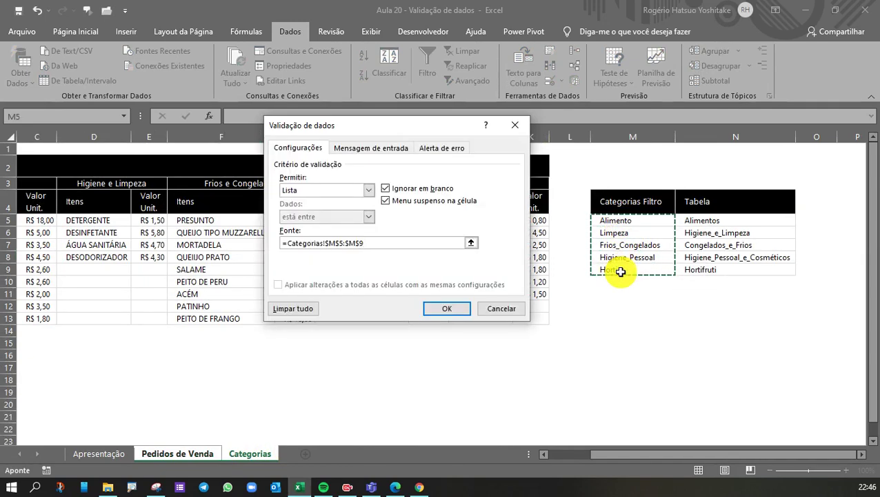
{"action": "left_click", "coordinate": [446, 308]}
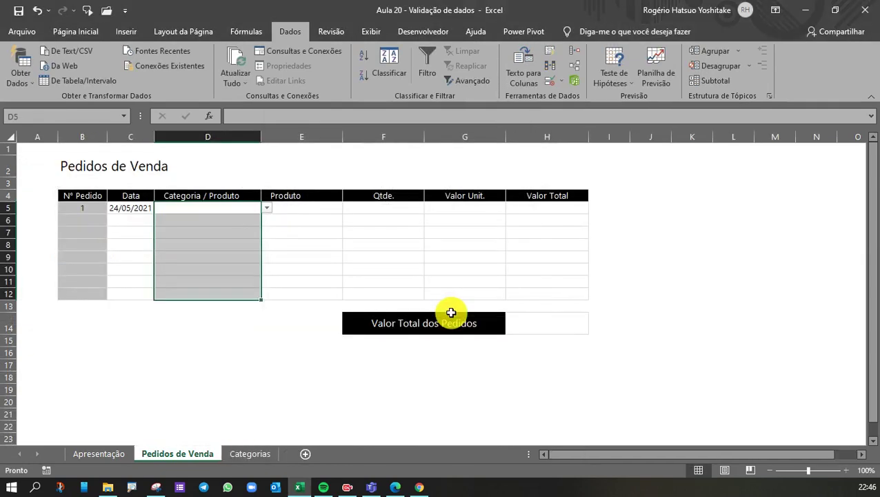
- Choose the category Frios_Congelados from the list in cell D5
{"action": "left_click", "coordinate": [245, 259]}
{"action": "left_click", "coordinate": [232, 207]}
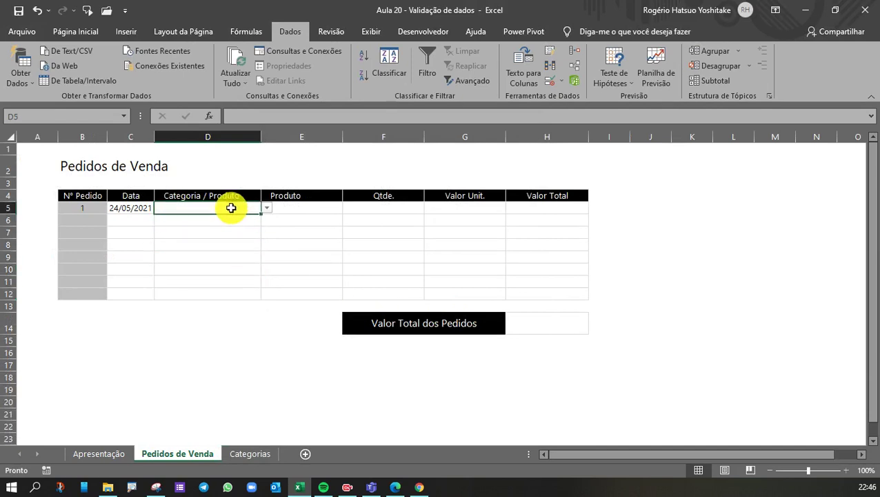
{"action": "left_click", "coordinate": [266, 208]}
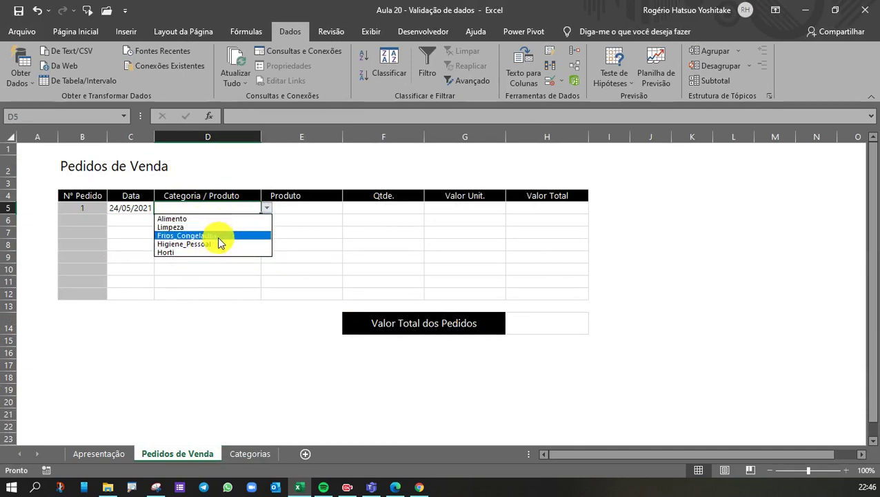
{"action": "left_click", "coordinate": [181, 236]}
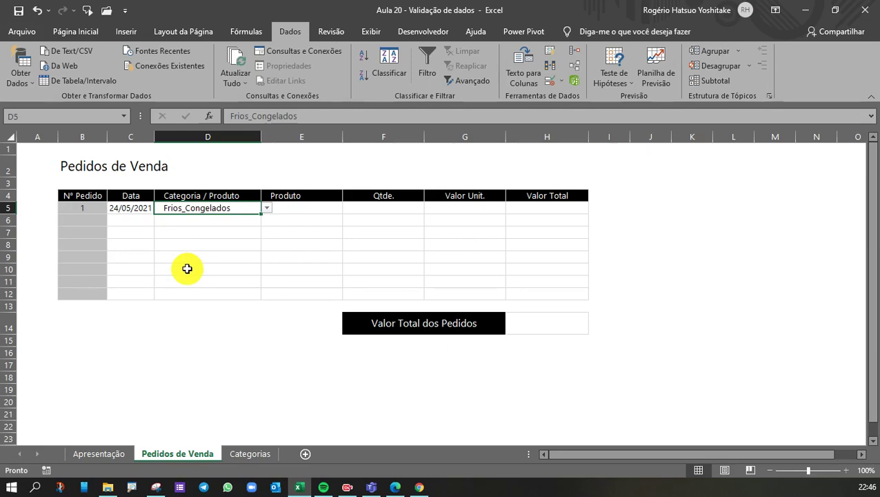
- Compare the Produto cells on Pedidos de Venda with the Alimentos items in B5:B13 on the Categorias sheet
{"action": "left_click", "coordinate": [287, 254]}
{"action": "left_click", "coordinate": [309, 217]}
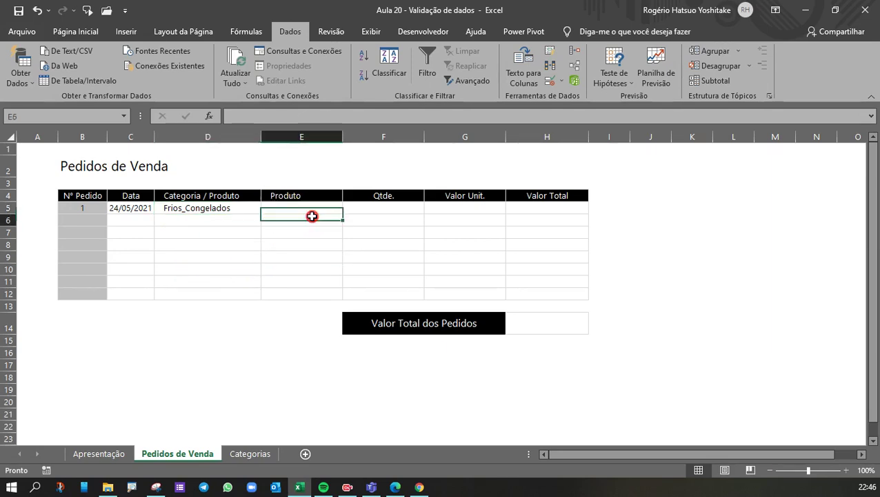
{"action": "left_click", "coordinate": [249, 454]}
{"action": "left_click", "coordinate": [414, 333]}
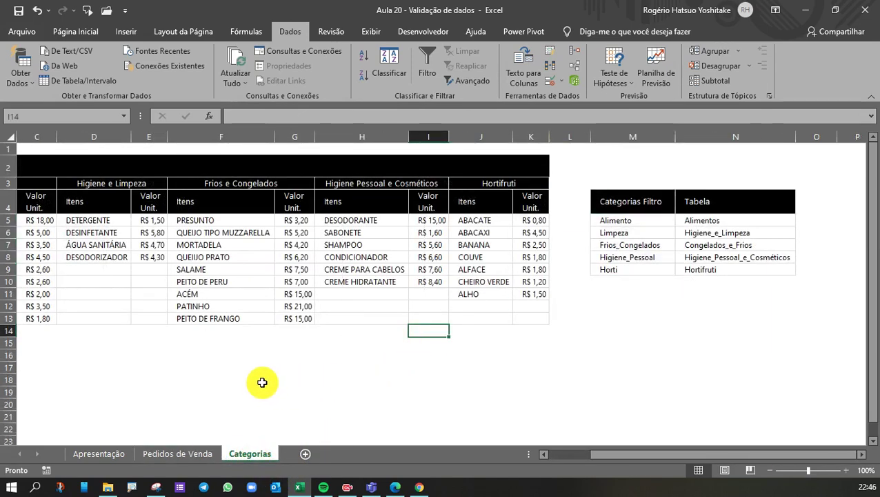
{"action": "scroll", "coordinate": [262, 382], "scroll_direction": "left", "scroll_amount": 3}
{"action": "left_click_drag", "start_coordinate": [109, 220], "coordinate": [104, 315]}
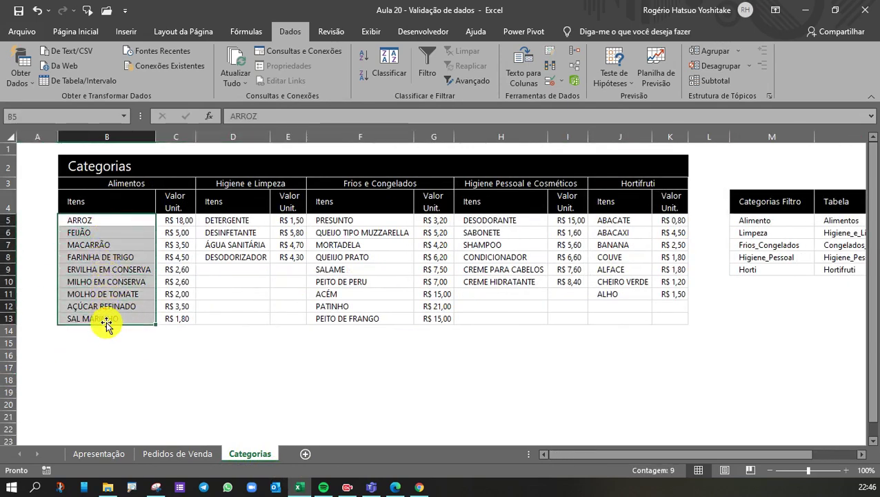
{"action": "left_click", "coordinate": [175, 453]}
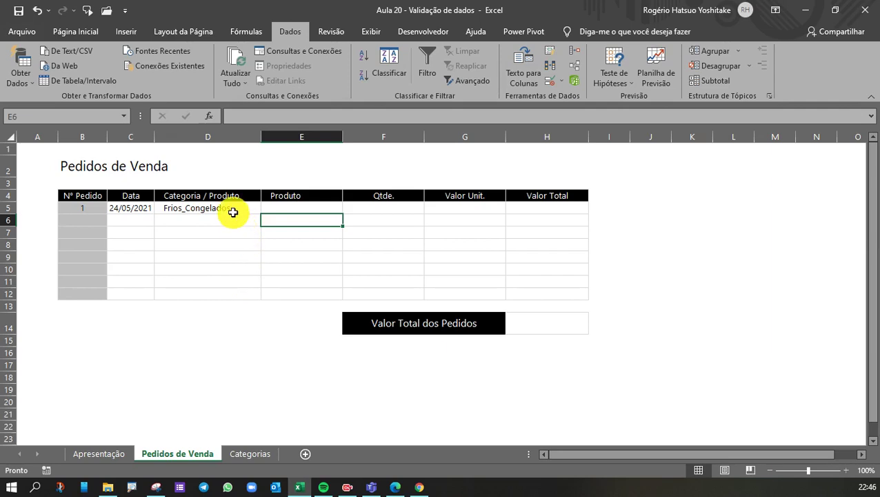
{"action": "left_click", "coordinate": [299, 207]}
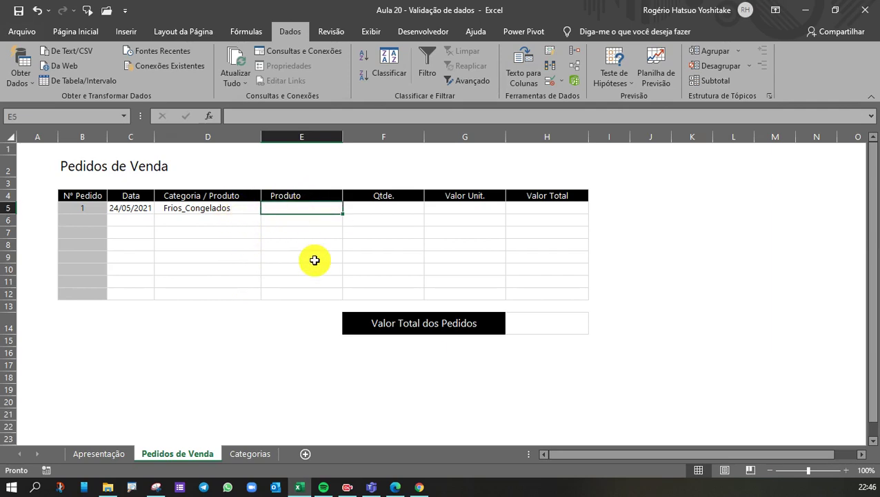
{"action": "left_click", "coordinate": [207, 211]}
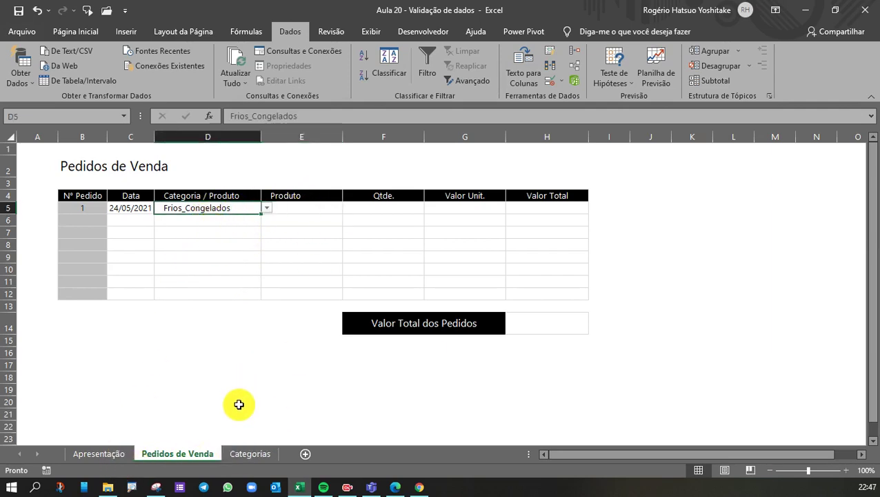
- Examine the Frios e Congelados items in F5:F13 on Categorias that belong to the category in D5
{"action": "left_click", "coordinate": [249, 453]}
{"action": "left_click", "coordinate": [311, 292]}
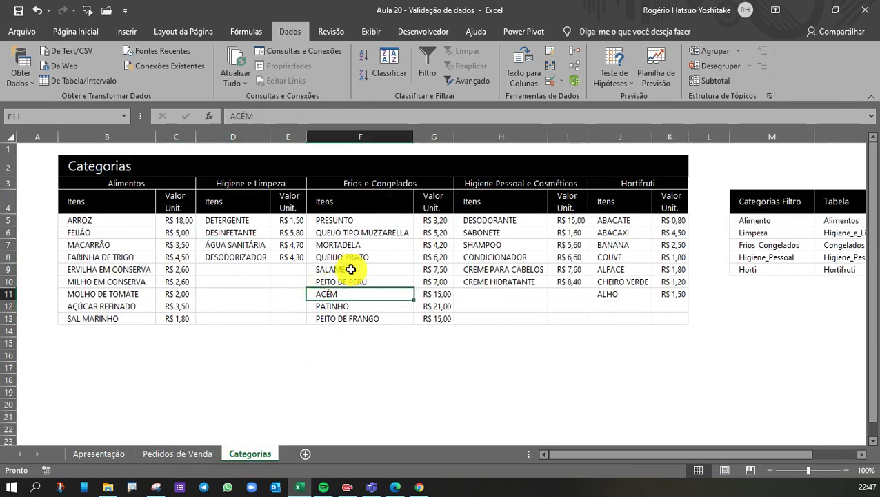
{"action": "left_click", "coordinate": [334, 221]}
{"action": "left_click", "coordinate": [334, 237]}
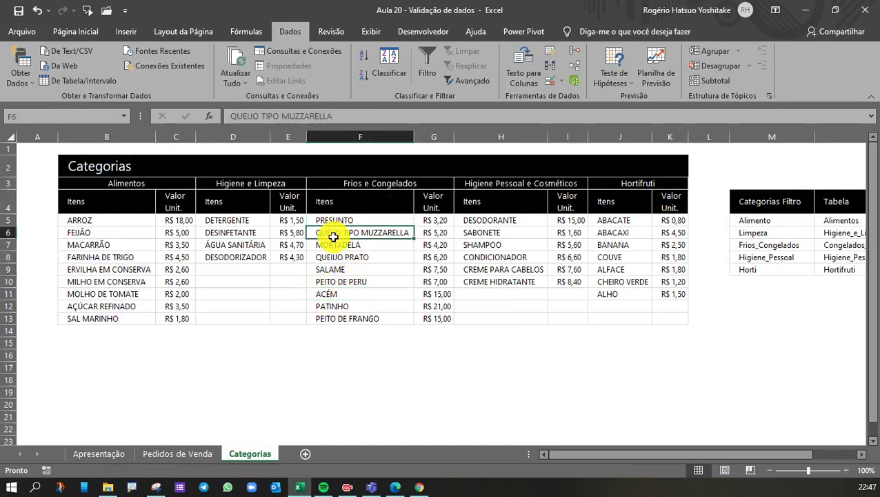
{"action": "left_click", "coordinate": [333, 245]}
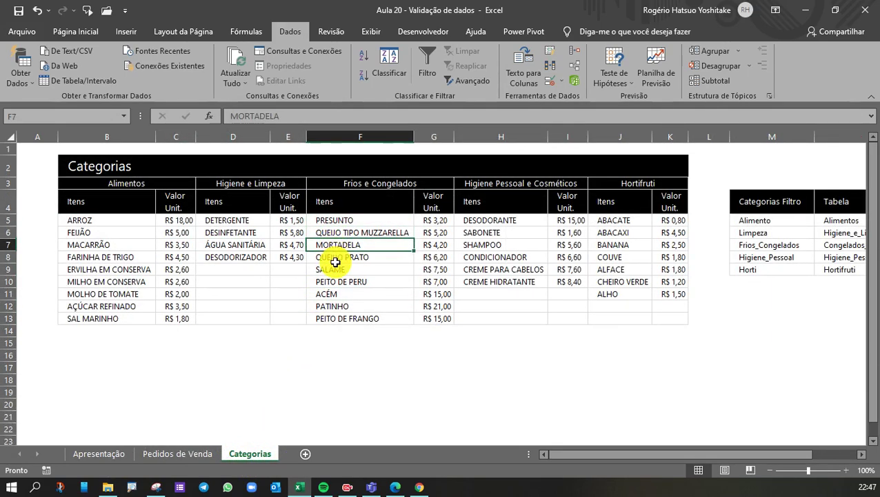
{"action": "left_click", "coordinate": [337, 257]}
{"action": "left_click", "coordinate": [333, 270]}
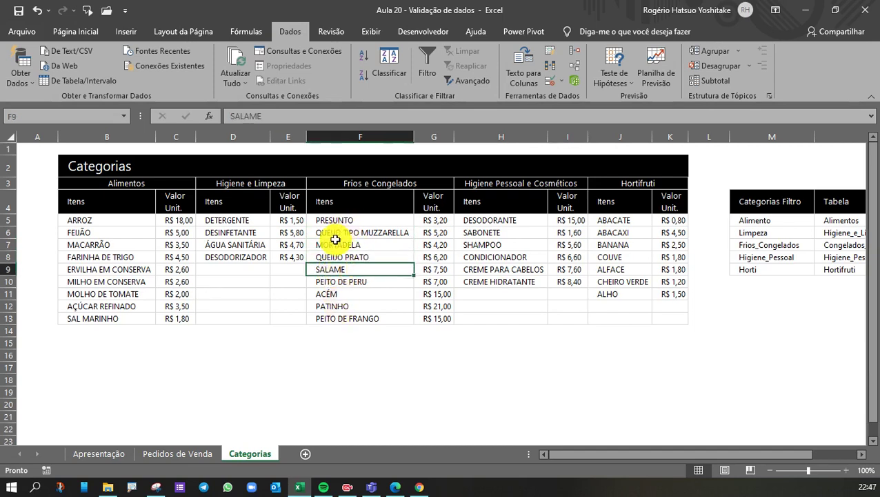
{"action": "left_click_drag", "start_coordinate": [333, 210], "coordinate": [332, 317]}
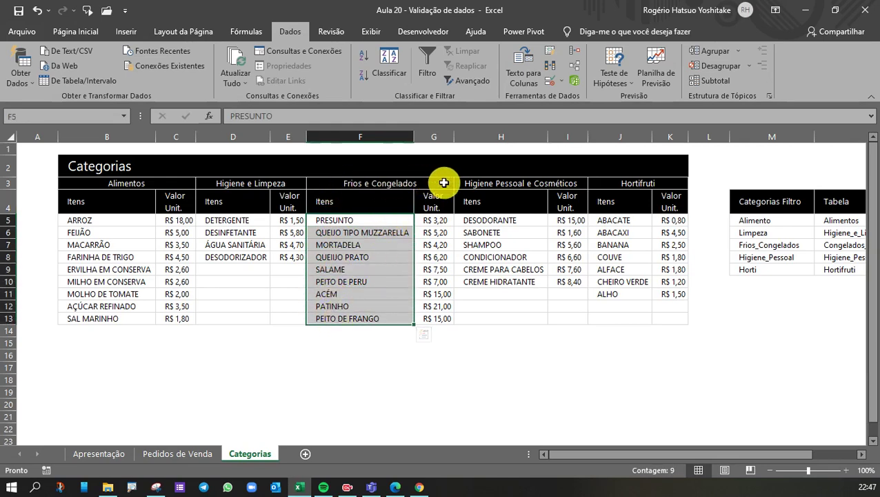
{"action": "left_click", "coordinate": [503, 293]}
{"action": "left_click", "coordinate": [197, 454]}
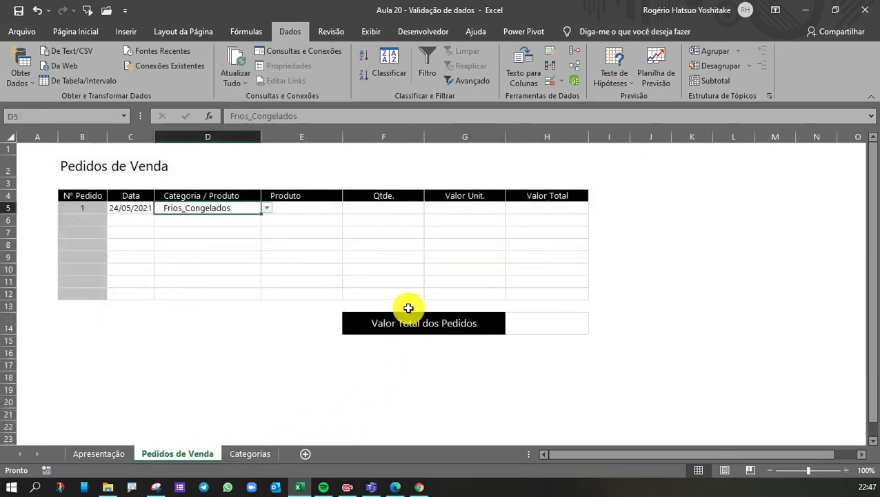
- Name the Alimentos item range B5:B13 on the Categorias sheet Alimento, matching the Categorias Filtro entry in M5
{"action": "left_click", "coordinate": [249, 454]}
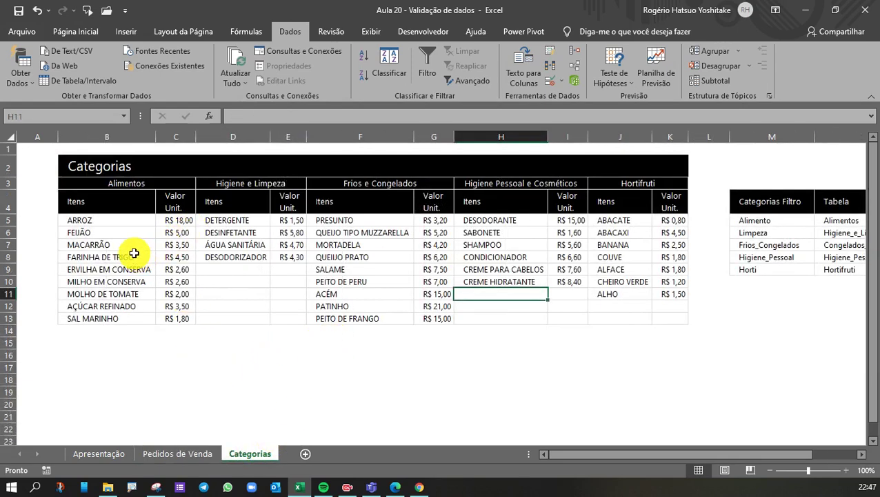
{"action": "left_click", "coordinate": [782, 222]}
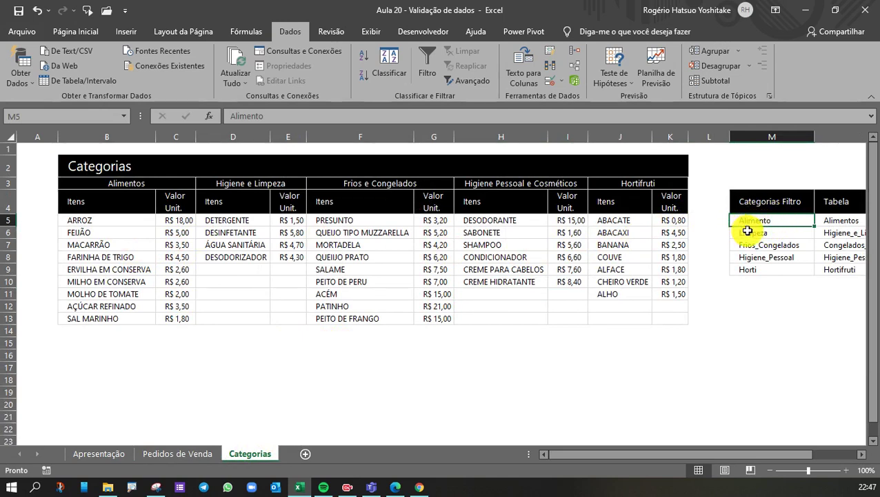
{"action": "left_click_drag", "start_coordinate": [88, 221], "coordinate": [78, 318]}
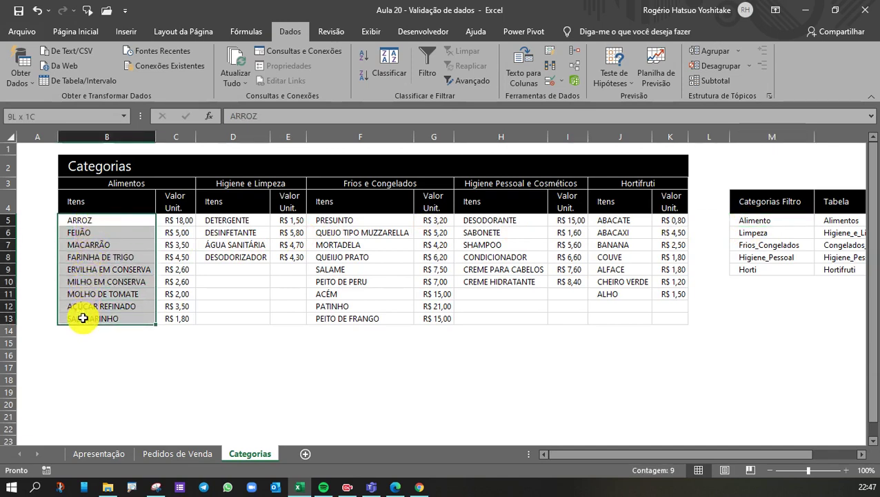
{"action": "left_click", "coordinate": [29, 117]}
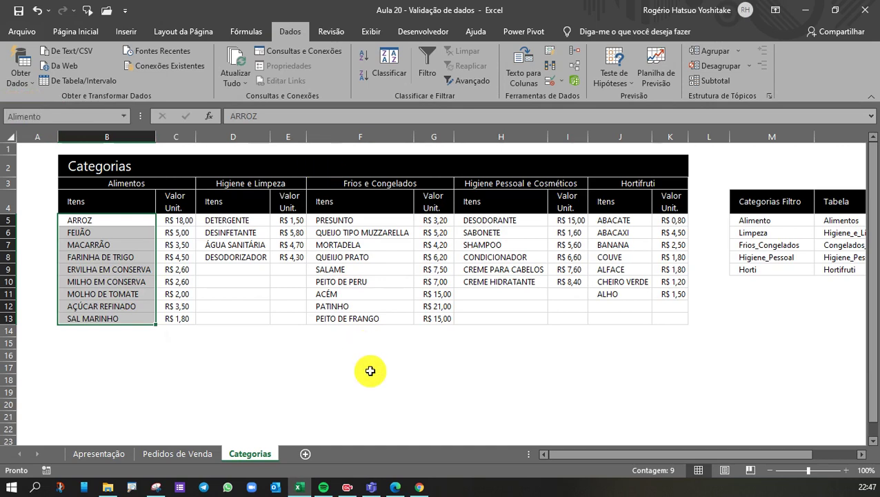
- Check the range name by selecting only B5:B10 and then the full item range B5:B13
{"action": "left_click", "coordinate": [283, 390]}
{"action": "left_click_drag", "start_coordinate": [125, 221], "coordinate": [95, 279]}
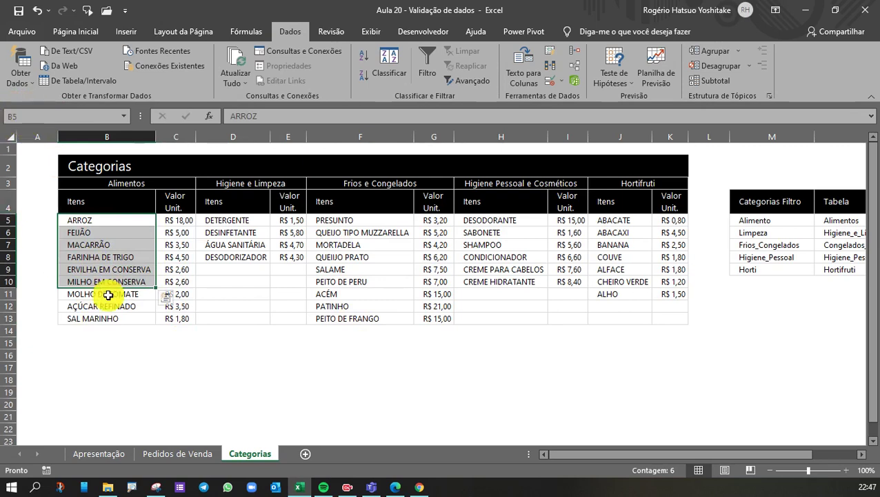
{"action": "left_click", "coordinate": [173, 353]}
{"action": "left_click", "coordinate": [82, 221]}
{"action": "left_click_drag", "start_coordinate": [82, 221], "coordinate": [79, 319]}
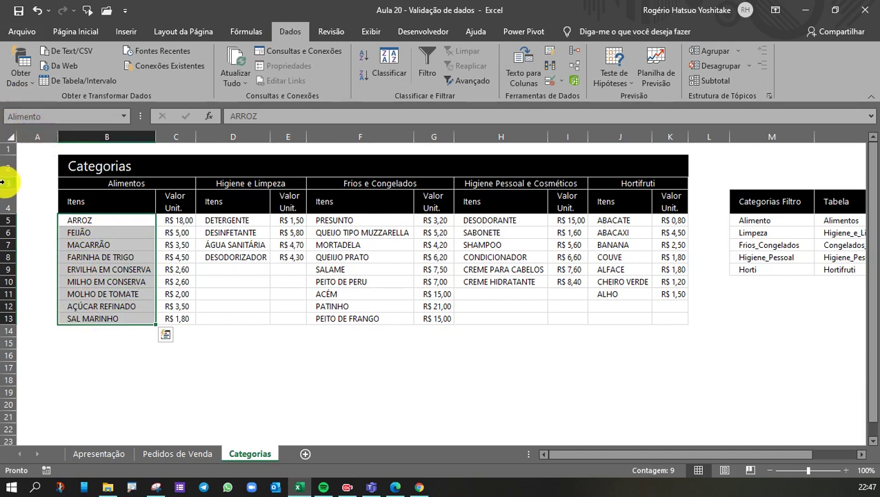
{"action": "left_click", "coordinate": [373, 354]}
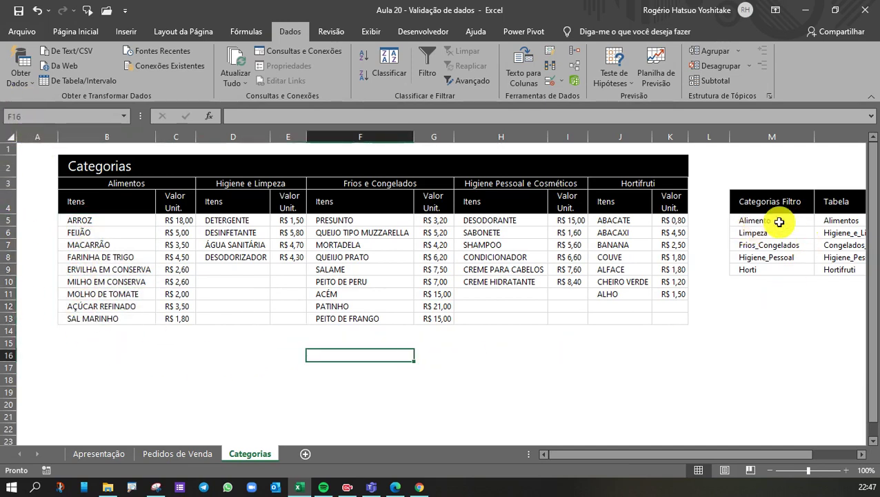
- Name the Higiene e Limpeza item range D5:D13 Limpeza, matching the Categorias Filtro entry in M6
{"action": "left_click", "coordinate": [749, 232]}
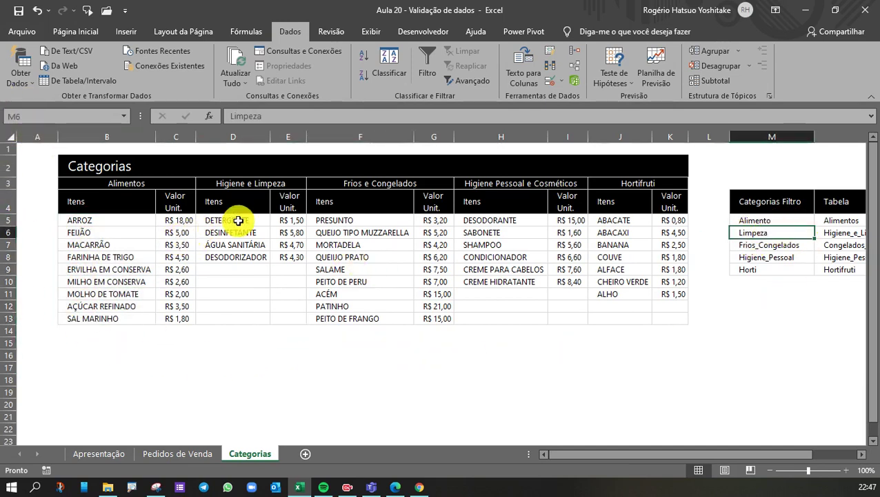
{"action": "left_click_drag", "start_coordinate": [238, 220], "coordinate": [230, 315]}
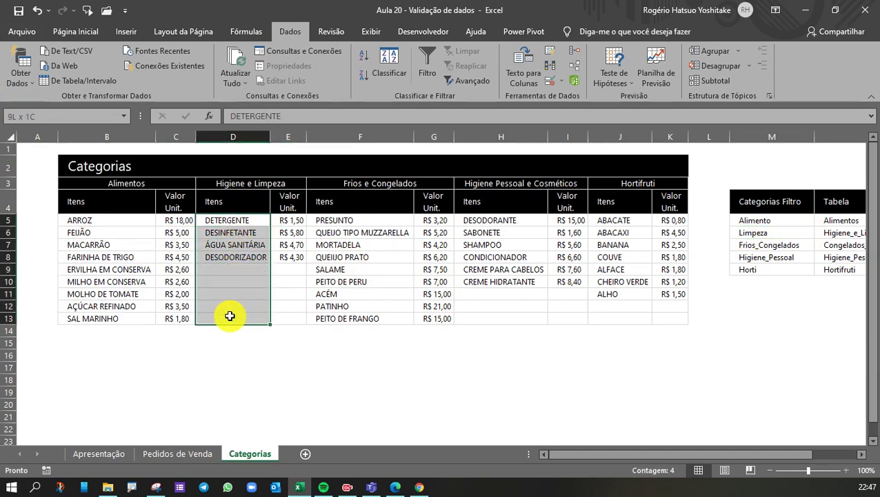
{"action": "left_click", "coordinate": [40, 117]}
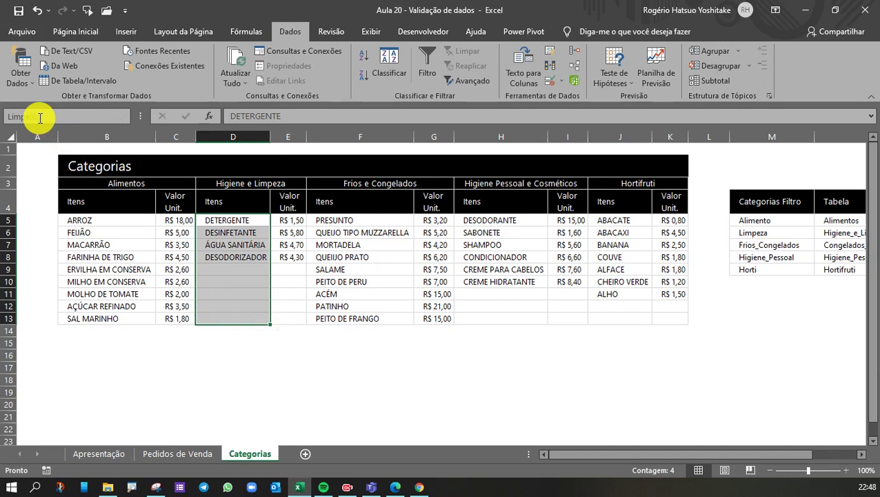
- Name the Frios e Congelados item range F5:F13 Frios_Congelados, matching the Categorias Filtro entry in M7
{"action": "left_click", "coordinate": [404, 356]}
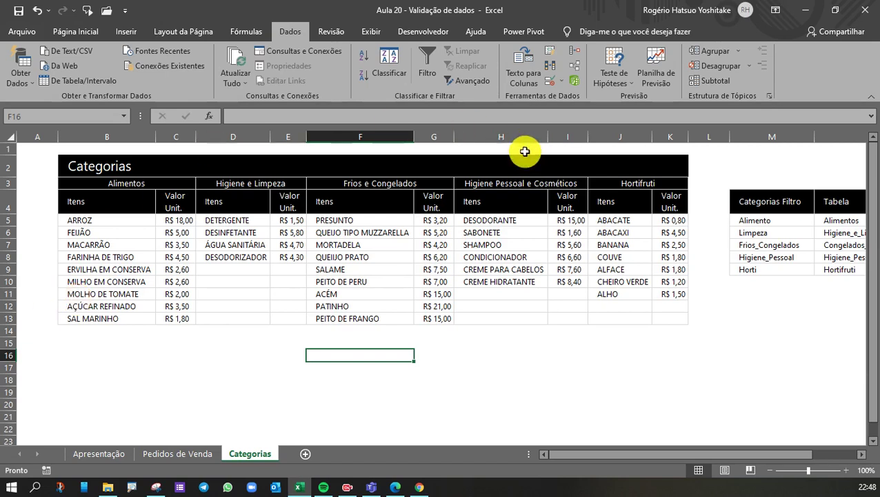
{"action": "left_click", "coordinate": [763, 245]}
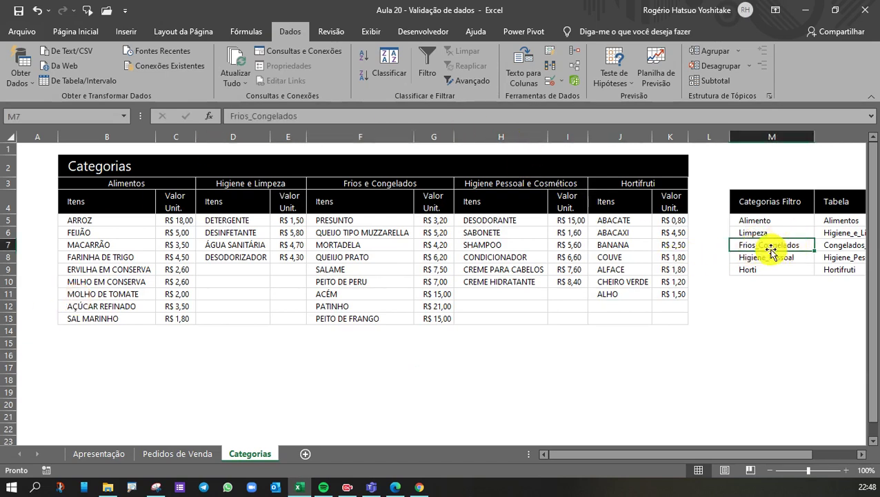
{"action": "left_click_drag", "start_coordinate": [350, 221], "coordinate": [349, 314]}
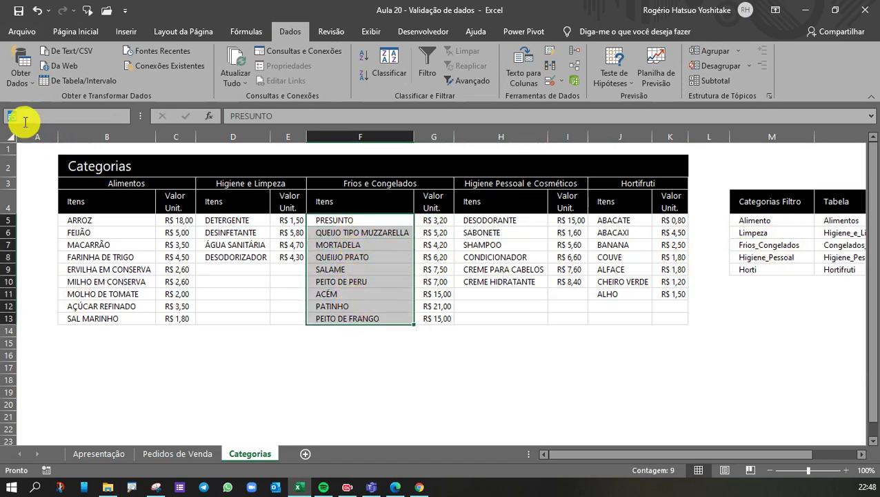
{"action": "left_click", "coordinate": [23, 122]}
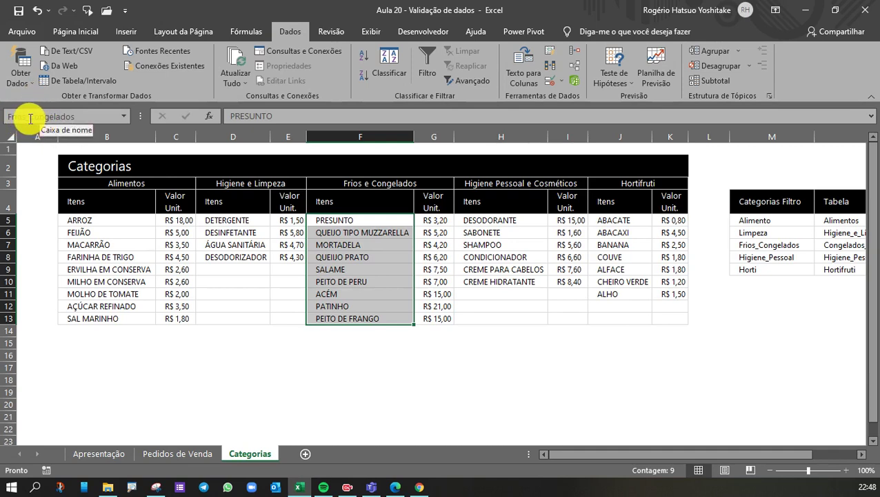
- Try to name the range F5:F13 Frios Congelados, with a space instead of the underscore
{"action": "left_click", "coordinate": [30, 118]}
{"action": "type", "text": "F"}
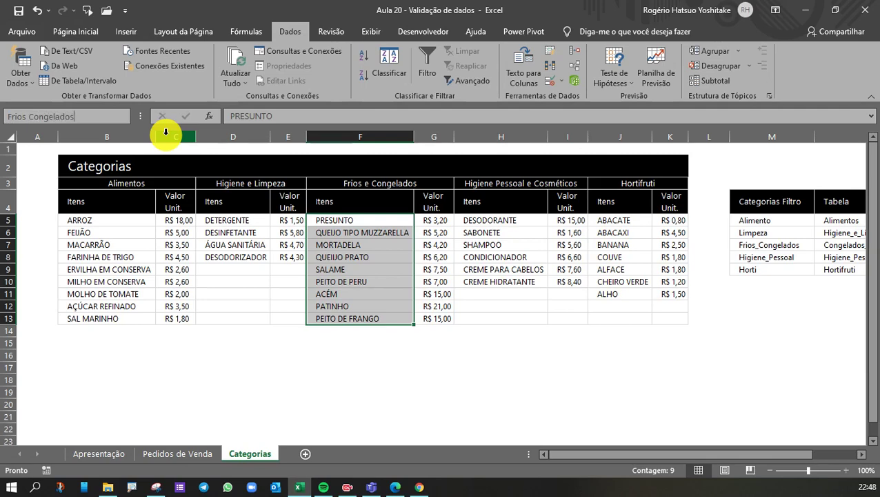
{"action": "key", "text": "Return"}
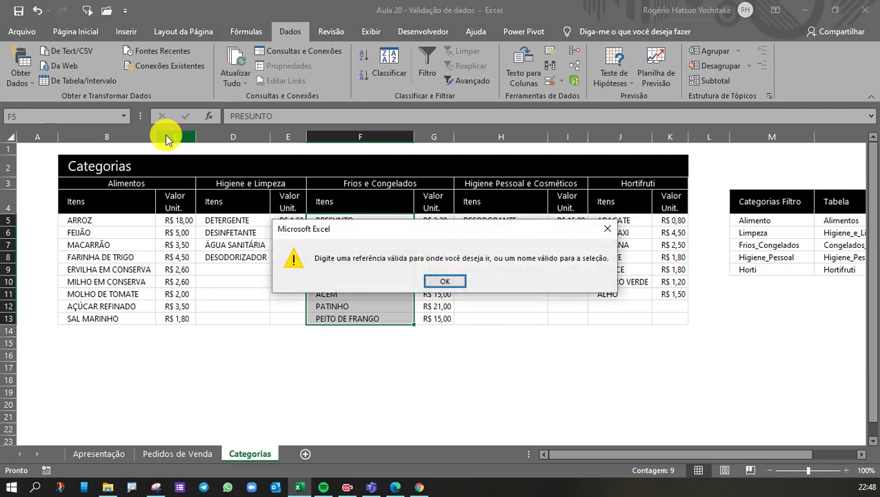
{"action": "key", "text": "Return"}
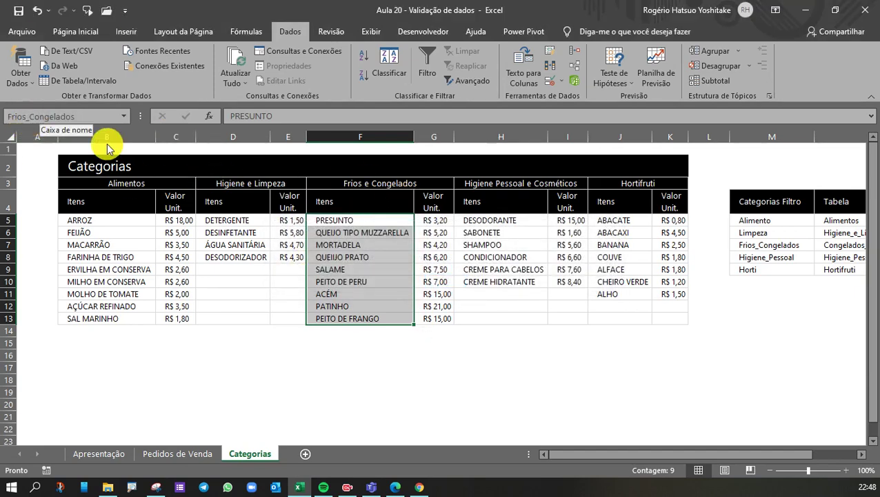
- Name the Higiene Pessoal e Cosméticos item range H5:H13 Higiene_Pessoal, matching the Categorias Filtro entry in M8
{"action": "left_click", "coordinate": [567, 307]}
{"action": "left_click", "coordinate": [776, 269]}
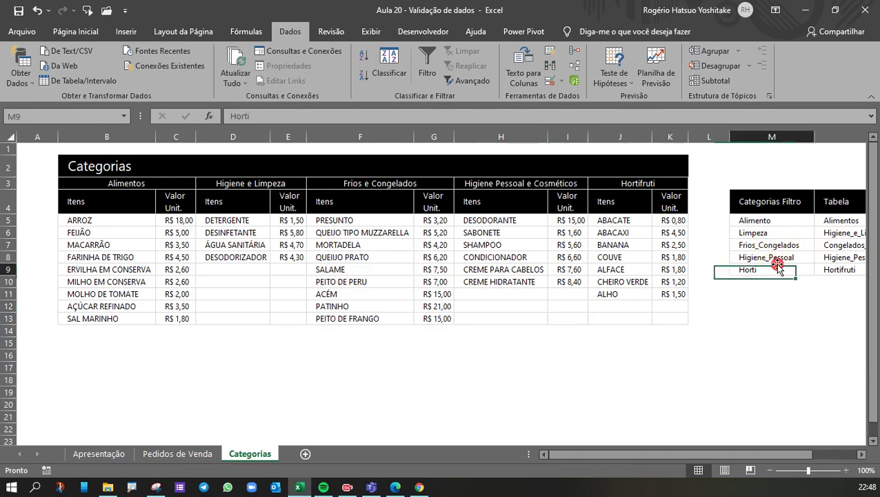
{"action": "left_click_drag", "start_coordinate": [481, 220], "coordinate": [486, 319]}
{"action": "left_click", "coordinate": [60, 115]}
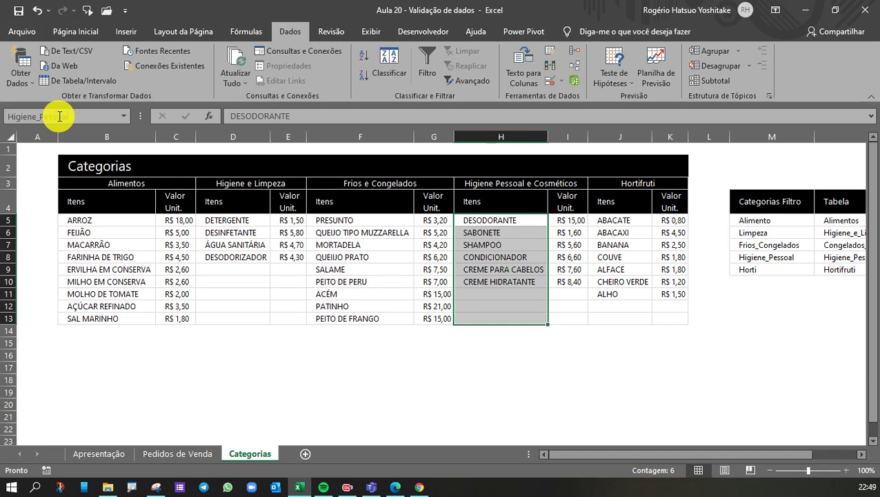
- Name the Hortifruti item range J5:J13 Horti, matching the Categorias Filtro entry in M9
{"action": "left_click", "coordinate": [720, 272]}
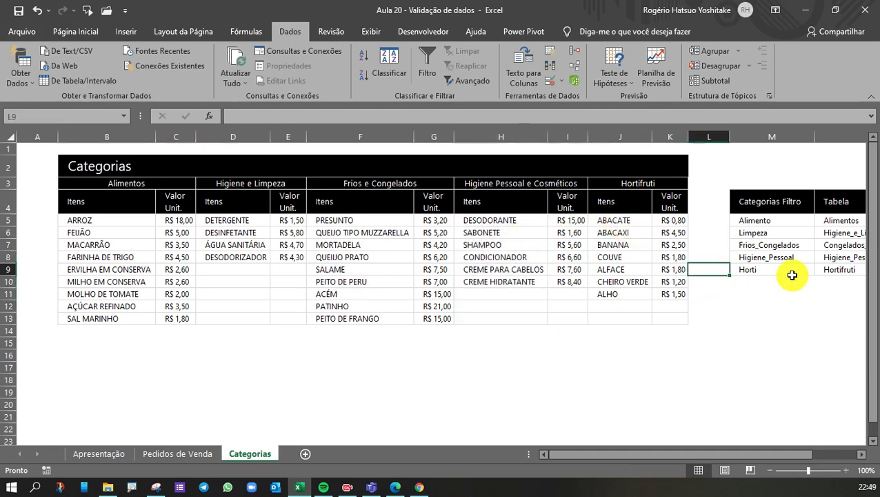
{"action": "left_click", "coordinate": [791, 272]}
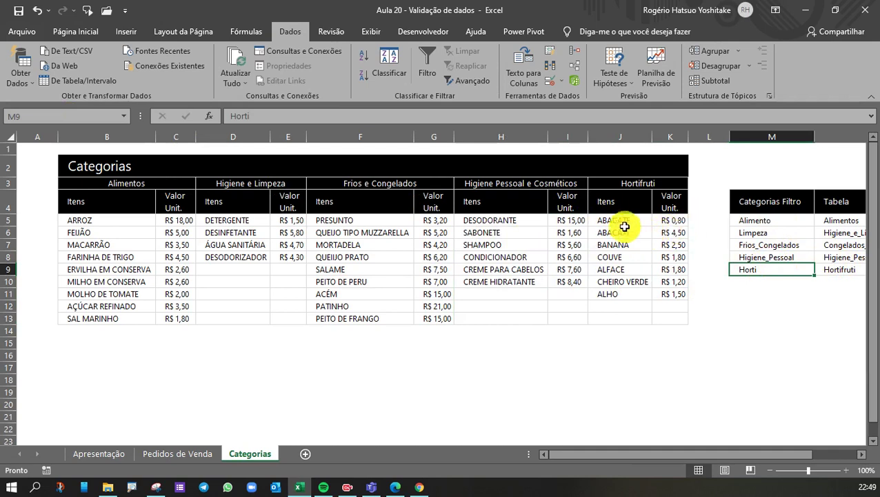
{"action": "left_click_drag", "start_coordinate": [624, 226], "coordinate": [614, 316]}
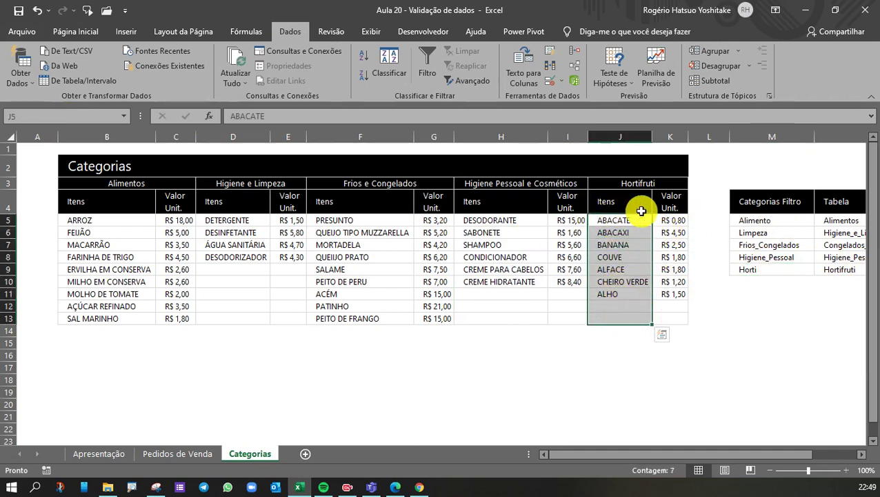
{"action": "left_click", "coordinate": [32, 117]}
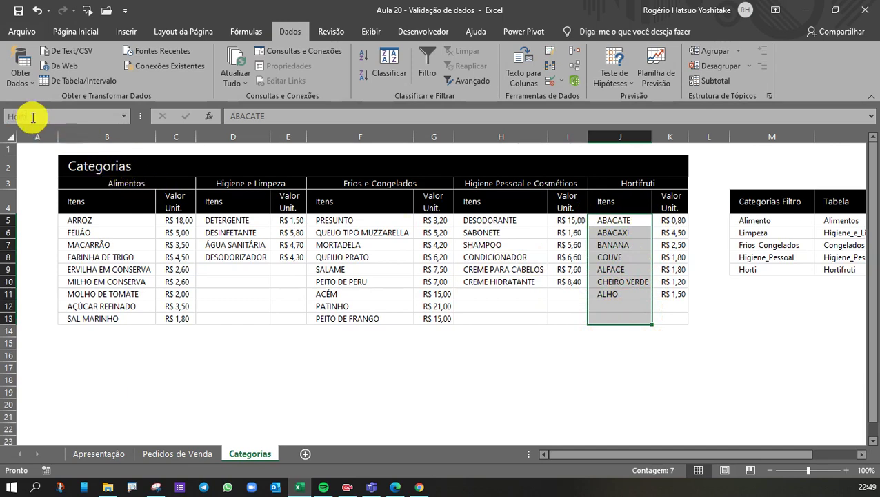
{"action": "type", "text": "Horti"}
{"action": "key", "text": "Return"}
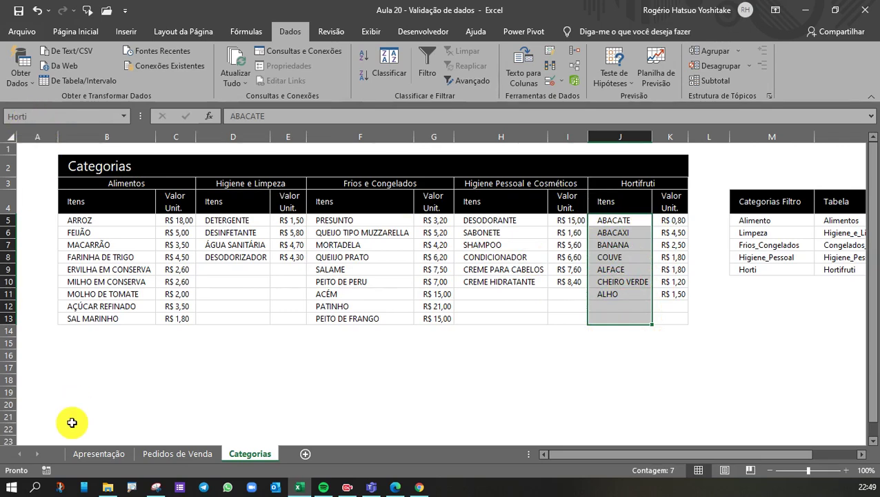
- On the Pedidos de Venda sheet, start a data validation for the Produto cells E5:E12 that allows a Lista
{"action": "left_click", "coordinate": [177, 453]}
{"action": "left_click", "coordinate": [297, 208]}
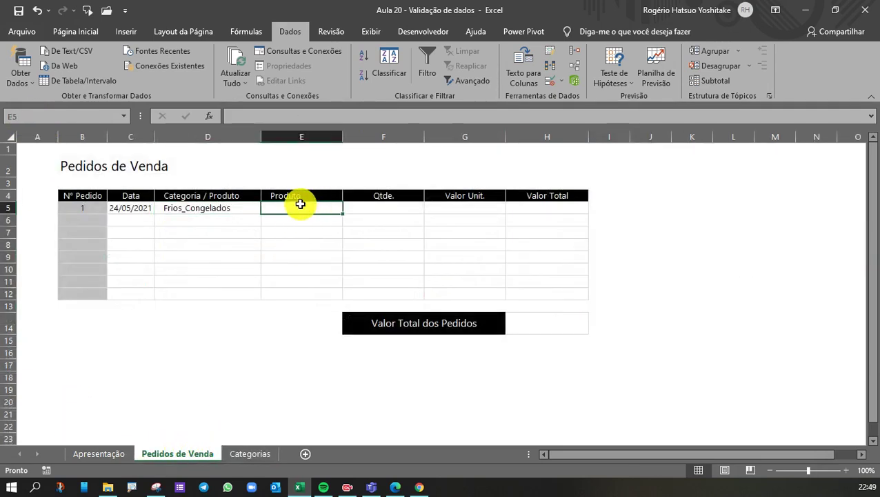
{"action": "left_click", "coordinate": [215, 208]}
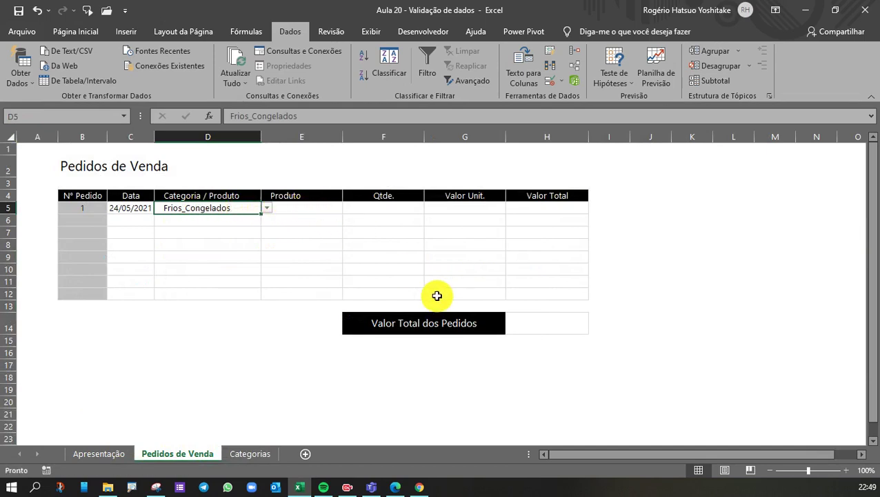
{"action": "left_click", "coordinate": [329, 254]}
{"action": "left_click_drag", "start_coordinate": [290, 210], "coordinate": [281, 295]}
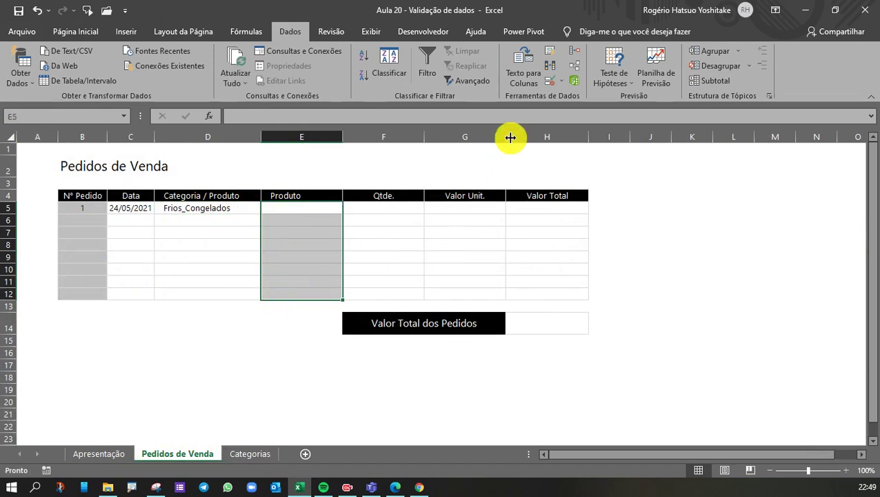
{"action": "left_click", "coordinate": [549, 82]}
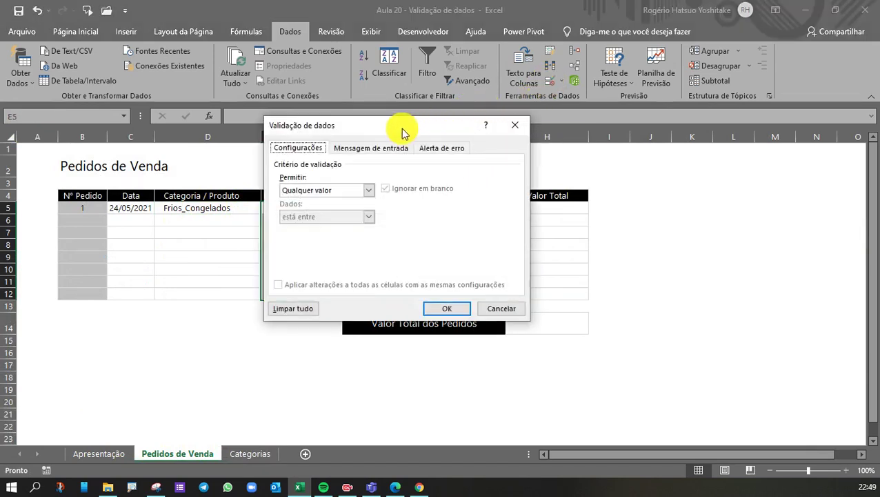
{"action": "left_click_drag", "start_coordinate": [394, 126], "coordinate": [493, 86]}
{"action": "left_click", "coordinate": [474, 148]}
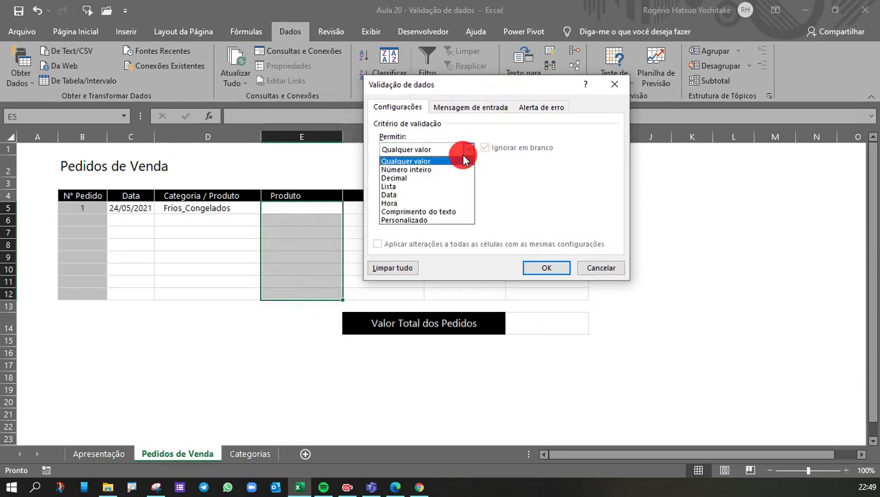
{"action": "left_click", "coordinate": [412, 188]}
- Set the list source for E5:E12 to =INDIRETO(D5), with a relative reference to the category cell, and apply the validation
{"action": "left_click", "coordinate": [389, 202]}
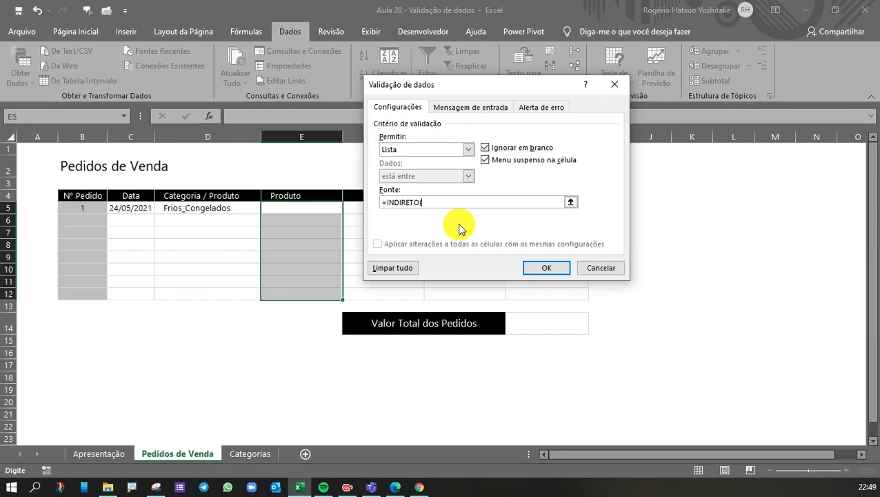
{"action": "left_click", "coordinate": [216, 208]}
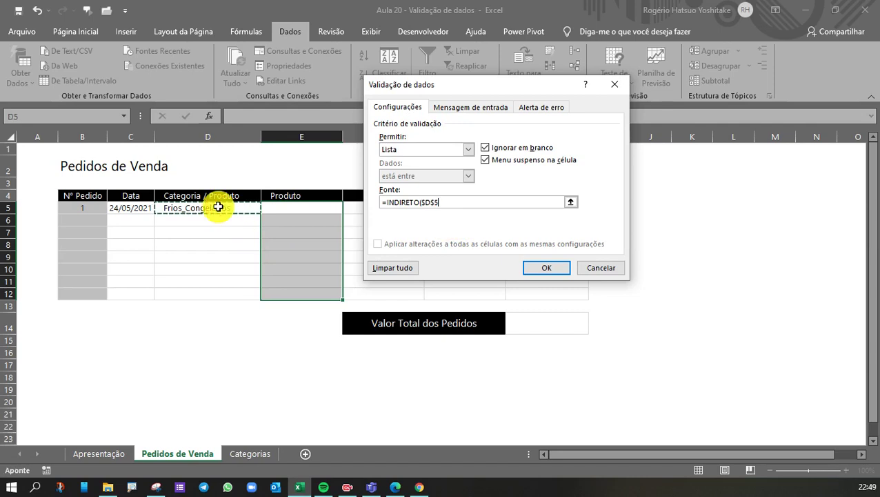
{"action": "left_click", "coordinate": [426, 202]}
{"action": "key", "text": "BackSpace"}
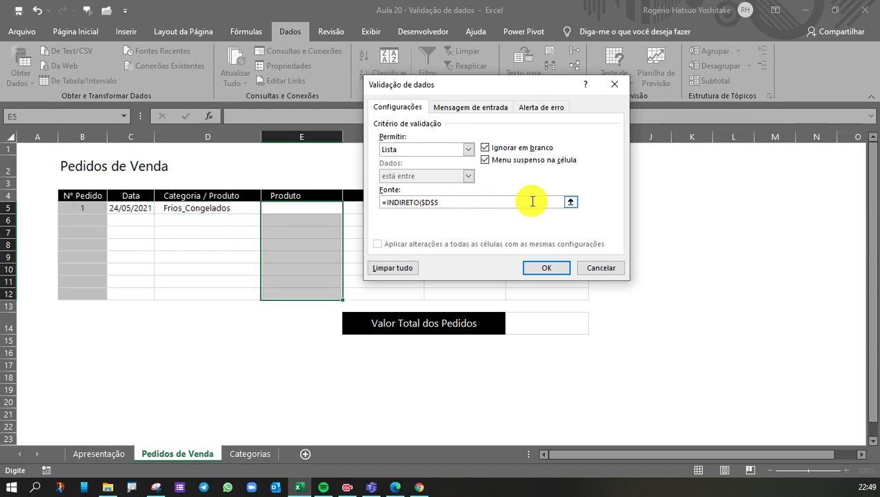
{"action": "left_click", "coordinate": [430, 202]}
{"action": "key", "text": "BackSpace"}
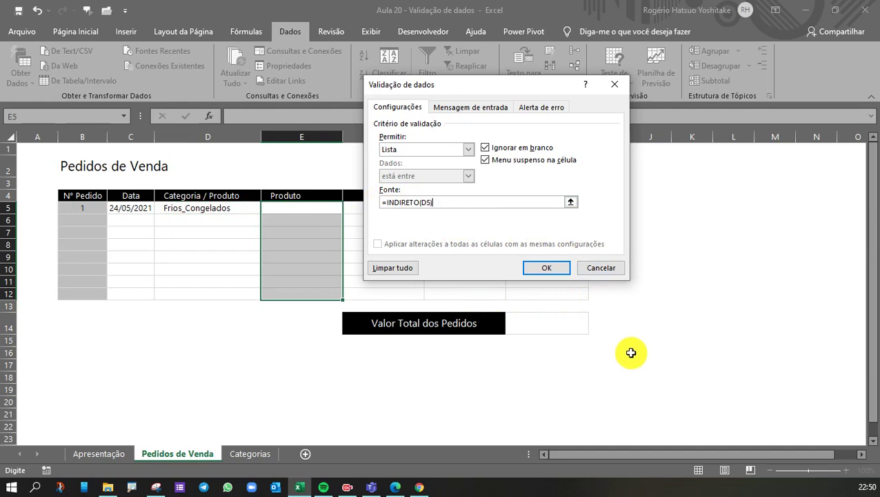
{"action": "left_click", "coordinate": [546, 268]}
{"action": "left_click", "coordinate": [694, 256]}
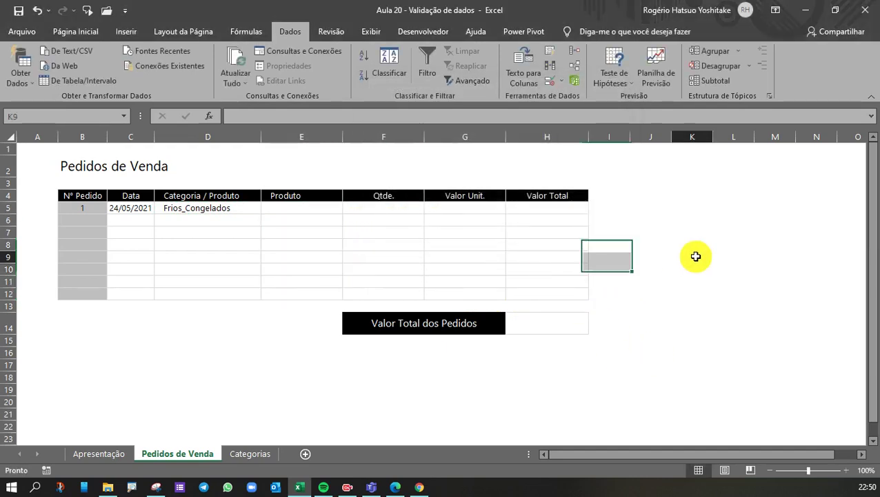
- Check which products the list in E5 offers for the Frios_Congelados category
{"action": "left_click", "coordinate": [299, 198]}
{"action": "left_click", "coordinate": [301, 209]}
{"action": "left_click", "coordinate": [348, 208]}
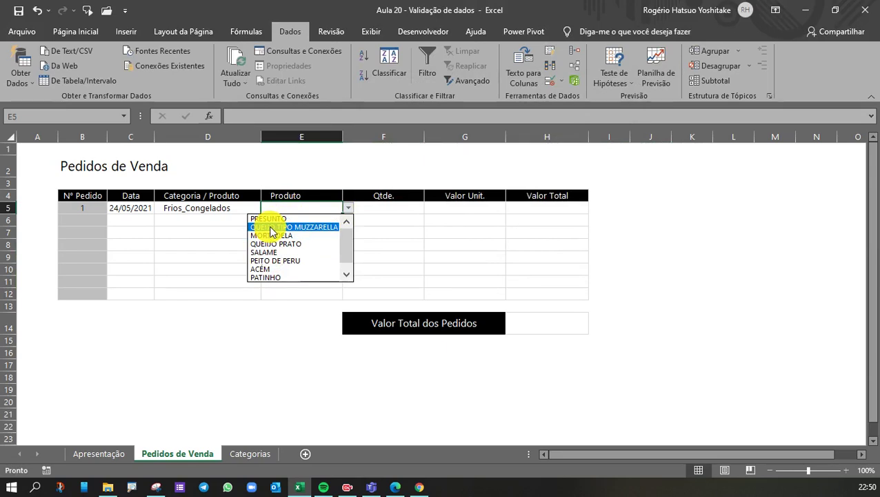
{"action": "key", "text": "Escape"}
- Change the category in D5 to Horti and check the products offered in the E5 list
{"action": "left_click", "coordinate": [220, 209]}
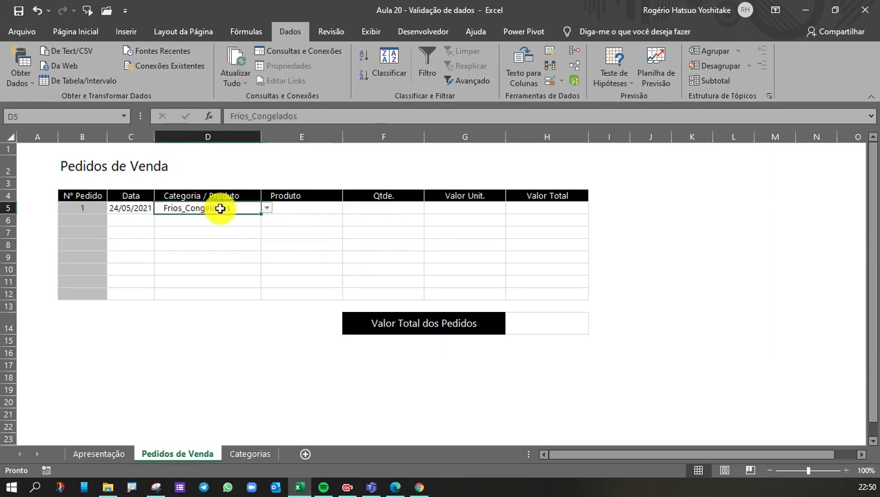
{"action": "left_click", "coordinate": [265, 208]}
{"action": "key", "text": "Escape"}
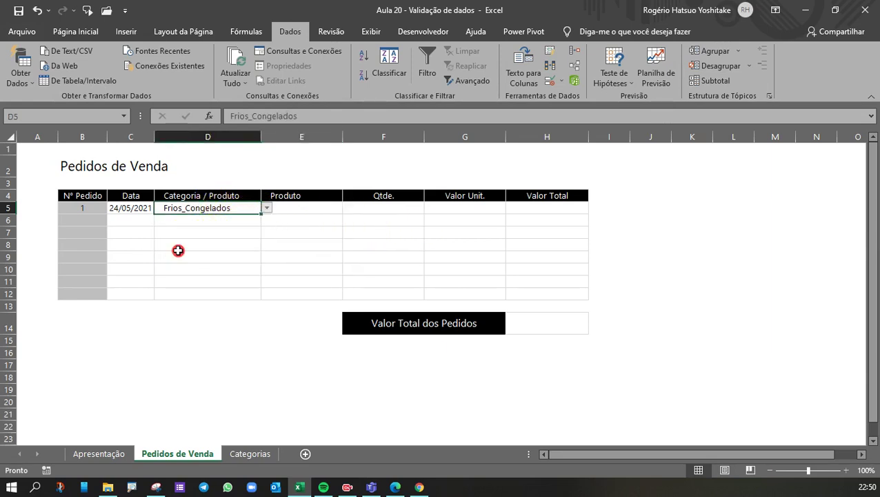
{"action": "left_click", "coordinate": [178, 250]}
{"action": "left_click", "coordinate": [338, 210]}
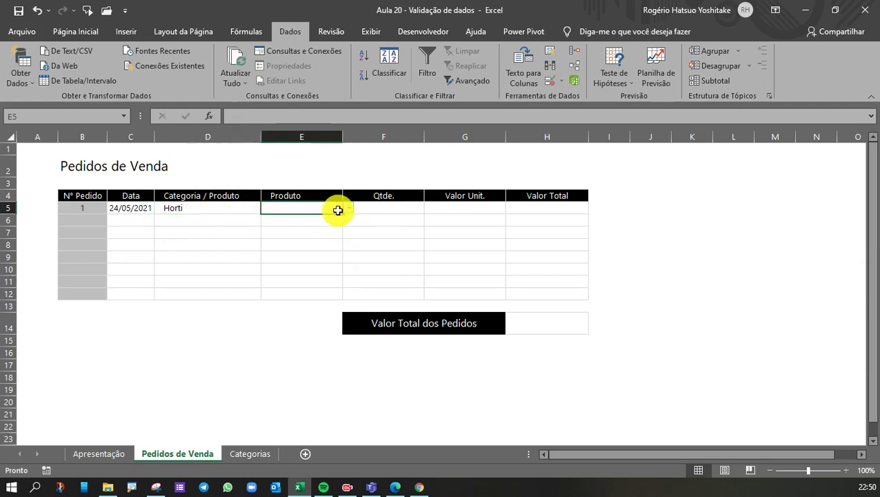
{"action": "left_click", "coordinate": [348, 207]}
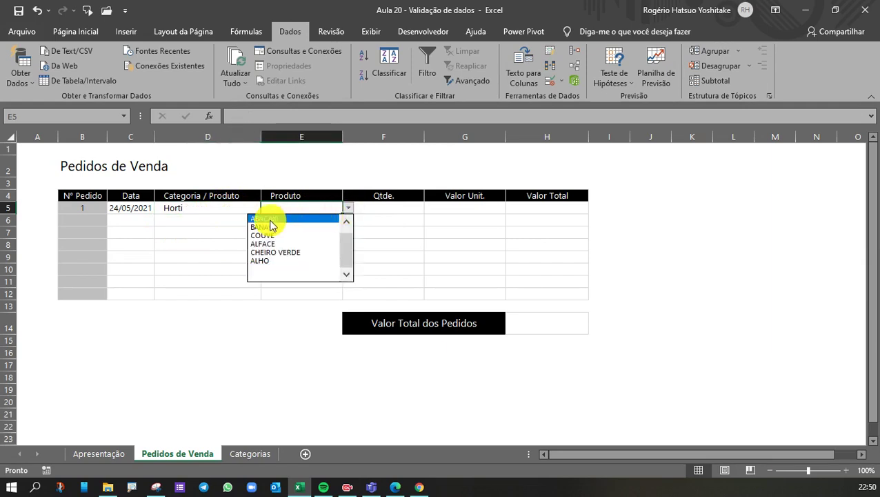
{"action": "left_click", "coordinate": [347, 222]}
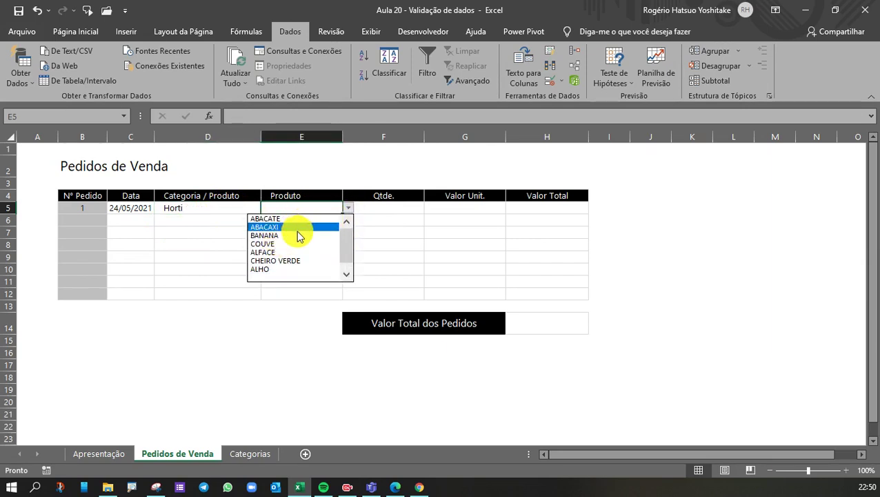
{"action": "left_click", "coordinate": [306, 278]}
- Switch the category in D5 back to Frios_Congelados and go to the product cell E5
{"action": "left_click", "coordinate": [210, 210]}
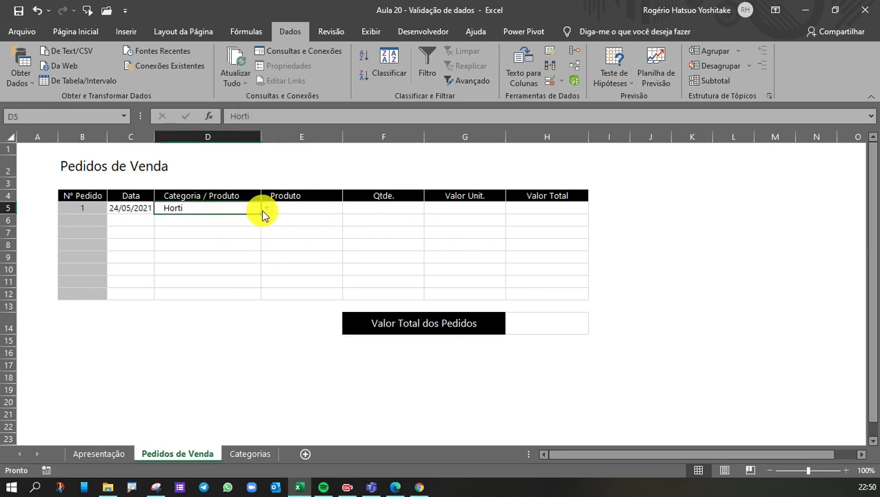
{"action": "left_click", "coordinate": [266, 209]}
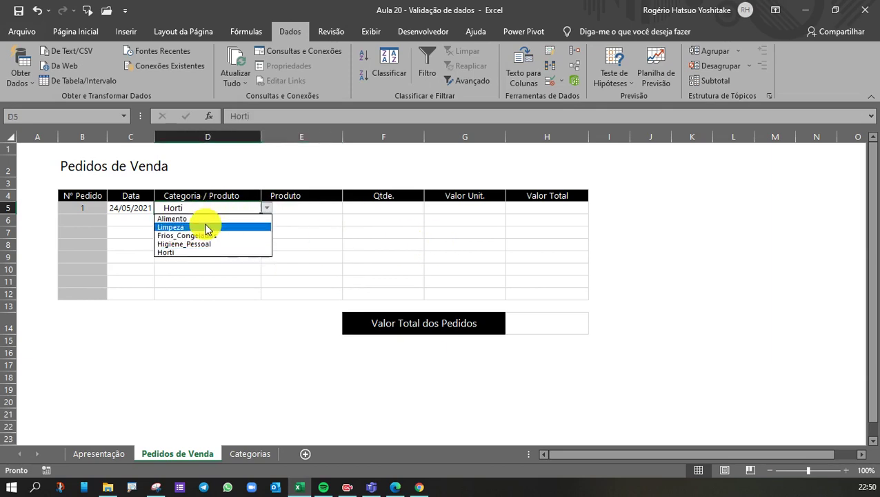
{"action": "left_click", "coordinate": [187, 236]}
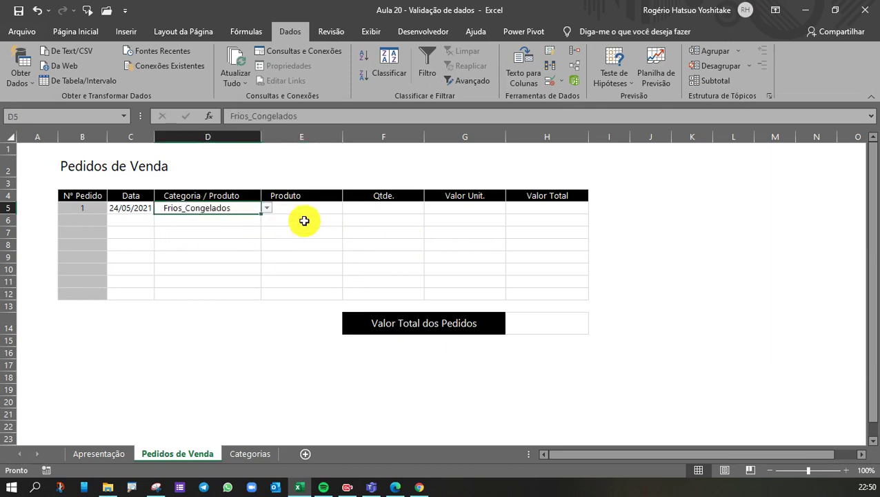
{"action": "left_click", "coordinate": [313, 210]}
- Change the category in D5 to Alimento and choose ARROZ as the product in E5
{"action": "left_click", "coordinate": [241, 210]}
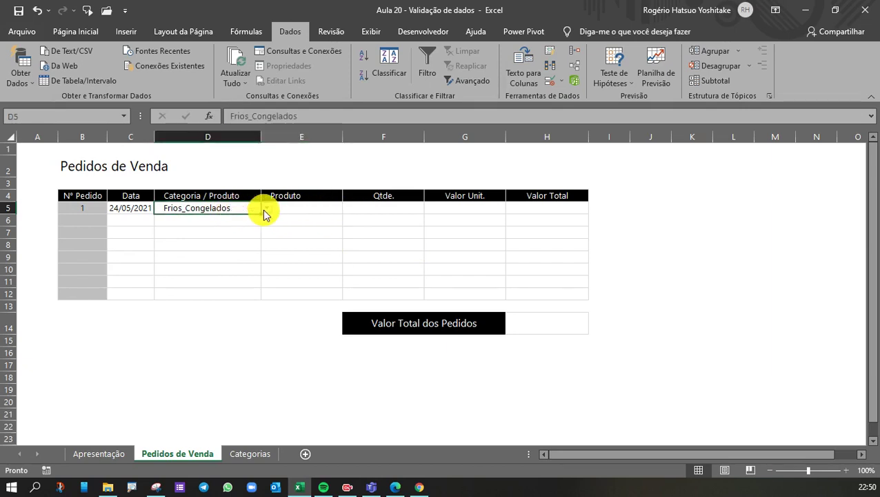
{"action": "left_click", "coordinate": [267, 209]}
{"action": "left_click", "coordinate": [261, 219]}
{"action": "left_click", "coordinate": [320, 210]}
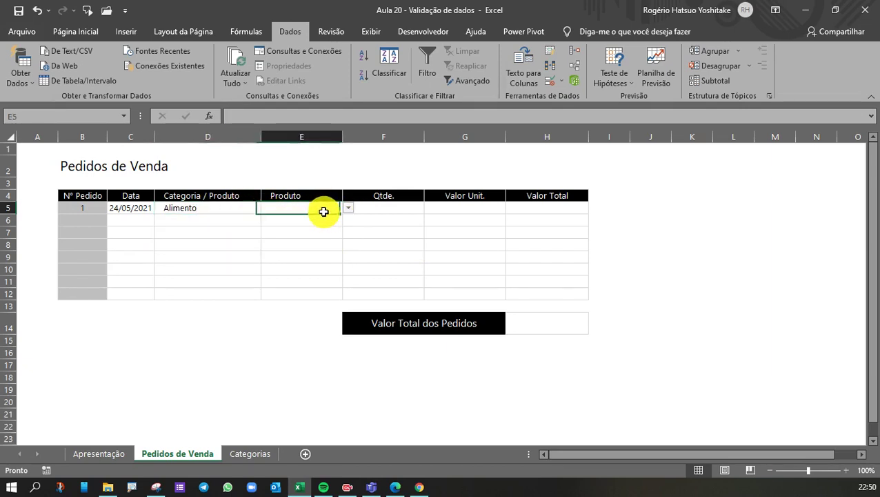
{"action": "left_click", "coordinate": [348, 208]}
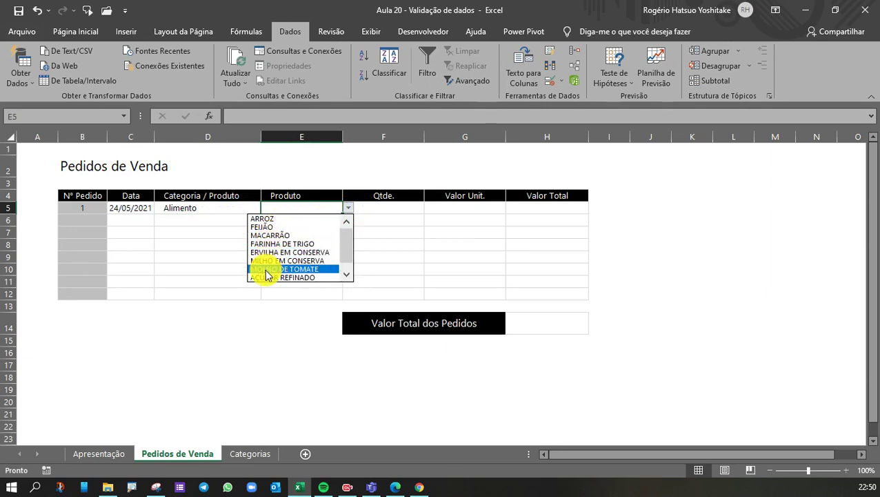
{"action": "left_click", "coordinate": [261, 218]}
{"action": "left_click", "coordinate": [386, 256]}
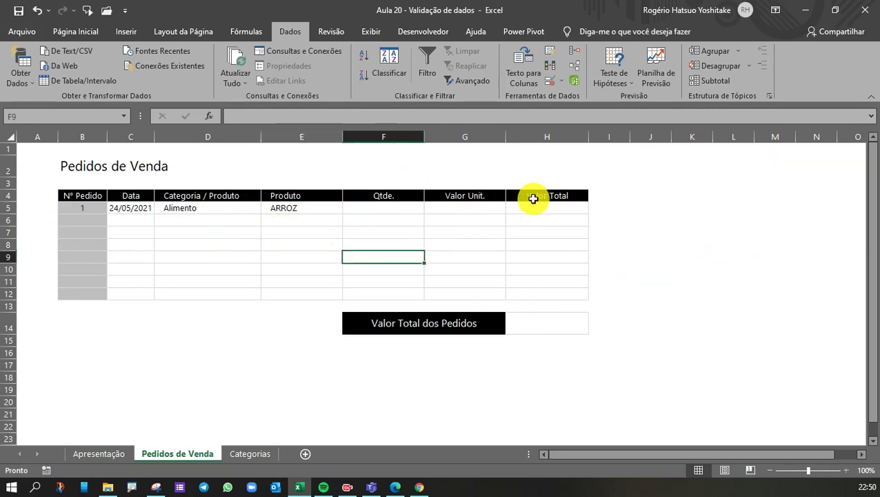
- Clear the product entry in E5
{"action": "left_click", "coordinate": [438, 197]}
{"action": "left_click_drag", "start_coordinate": [389, 208], "coordinate": [389, 290]}
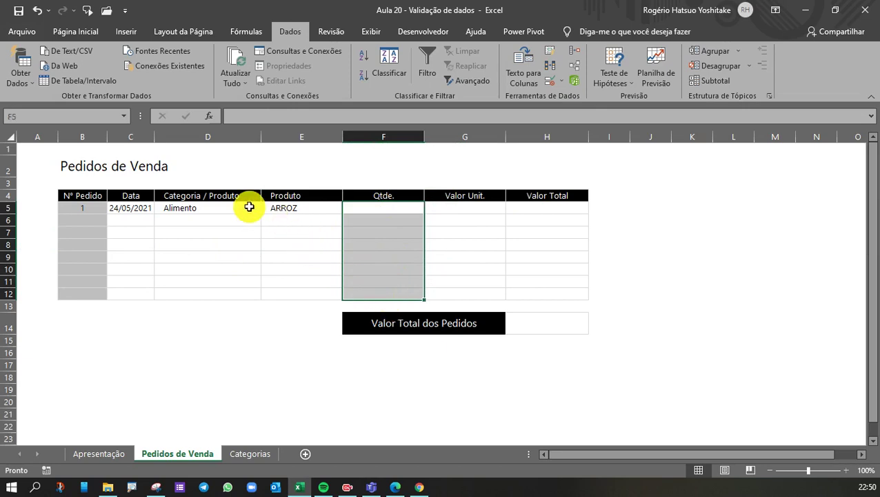
{"action": "left_click", "coordinate": [174, 204]}
{"action": "left_click", "coordinate": [296, 208]}
{"action": "key", "text": "Delete"}
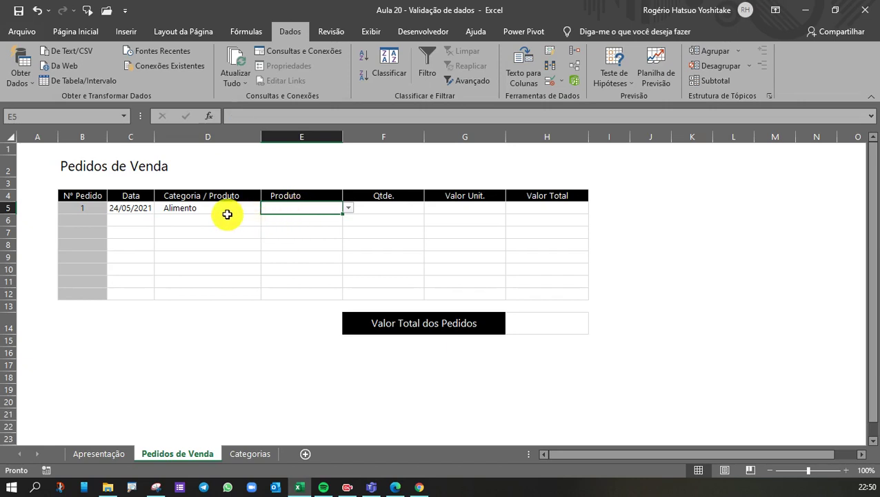
- Set the category in D5 to Frios_Congelados and choose MORTADELA as the product in E5
{"action": "left_click", "coordinate": [238, 208]}
{"action": "left_click", "coordinate": [267, 208]}
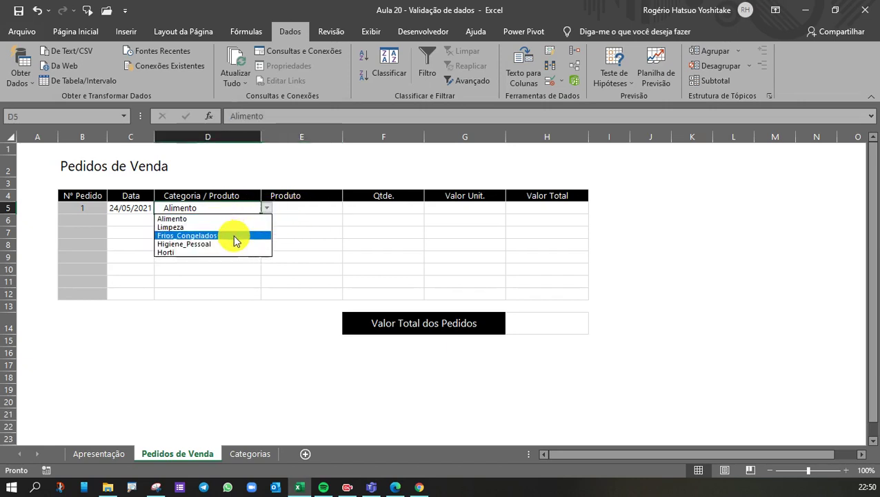
{"action": "left_click", "coordinate": [232, 236]}
{"action": "left_click", "coordinate": [306, 208]}
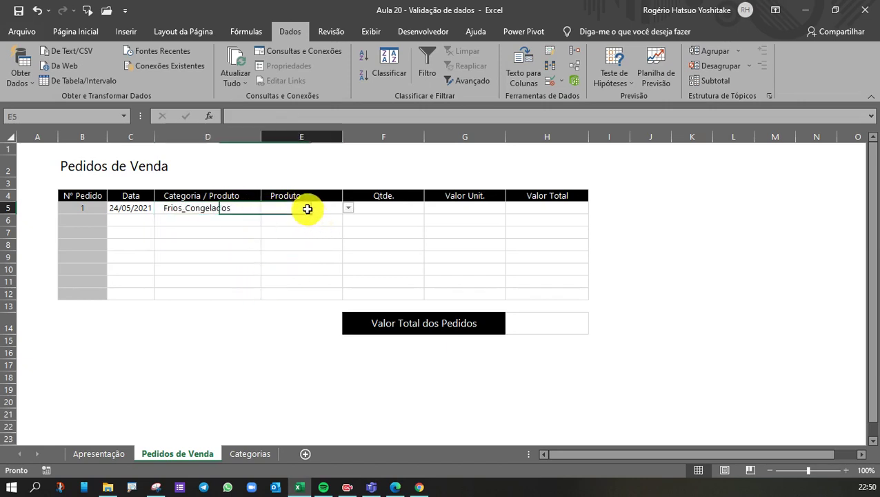
{"action": "left_click", "coordinate": [347, 208]}
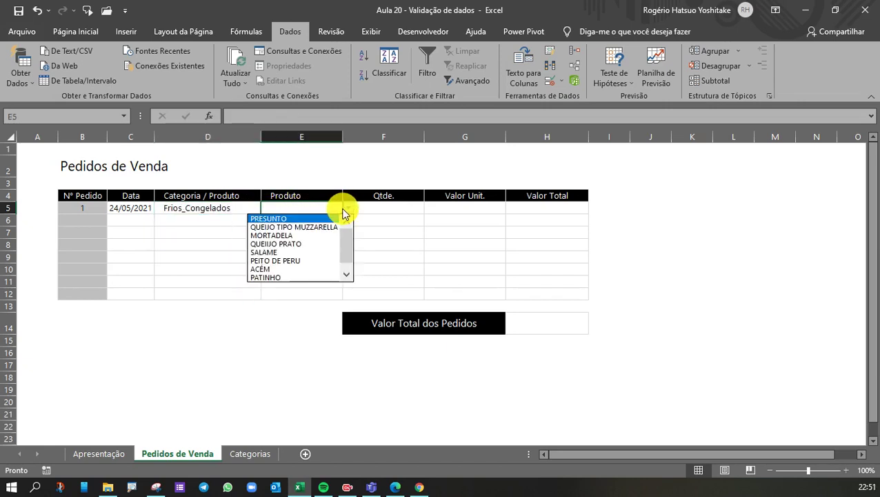
{"action": "left_click", "coordinate": [272, 236]}
{"action": "left_click", "coordinate": [273, 353]}
{"action": "left_click", "coordinate": [298, 254]}
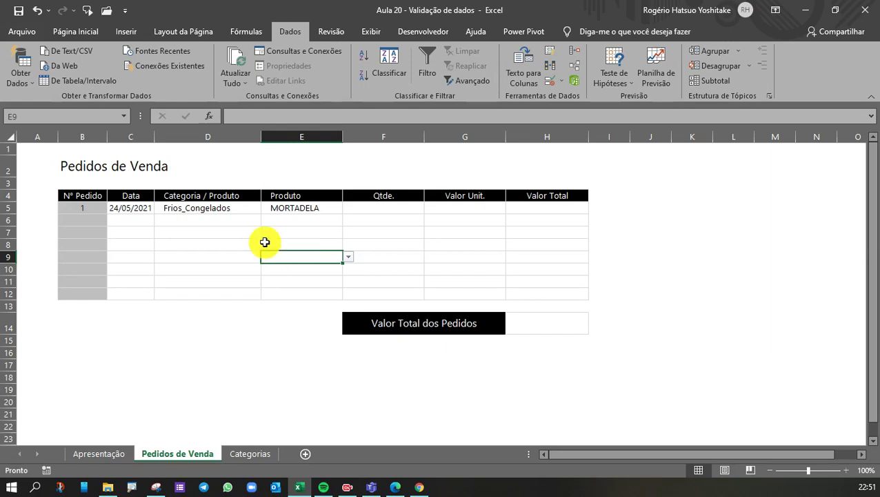
- Start a data validation rule for the quantity cells F5:F12 that allows Decimal values
{"action": "left_click", "coordinate": [494, 230]}
{"action": "left_click", "coordinate": [392, 209]}
{"action": "left_click_drag", "start_coordinate": [392, 209], "coordinate": [387, 296]}
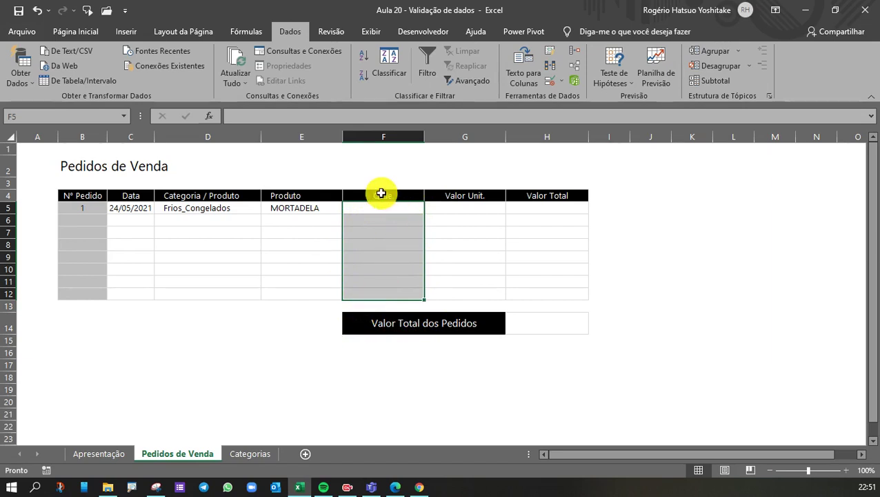
{"action": "left_click_drag", "start_coordinate": [376, 205], "coordinate": [375, 292]}
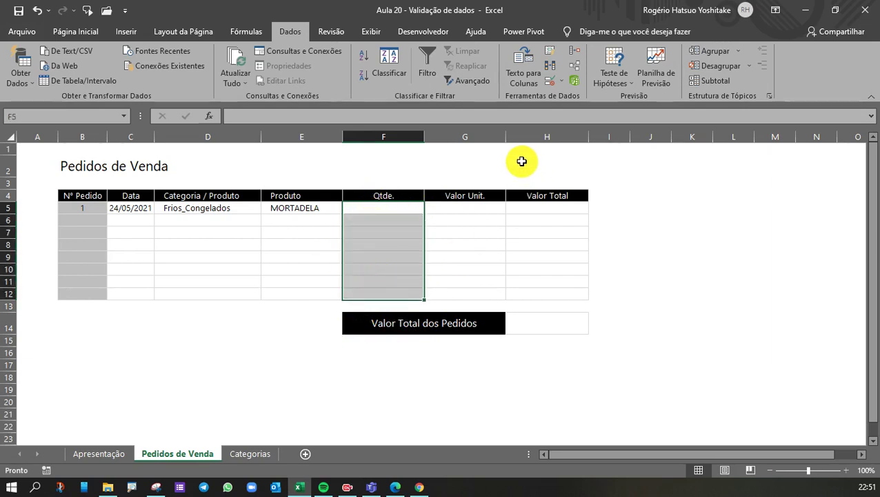
{"action": "left_click", "coordinate": [551, 84]}
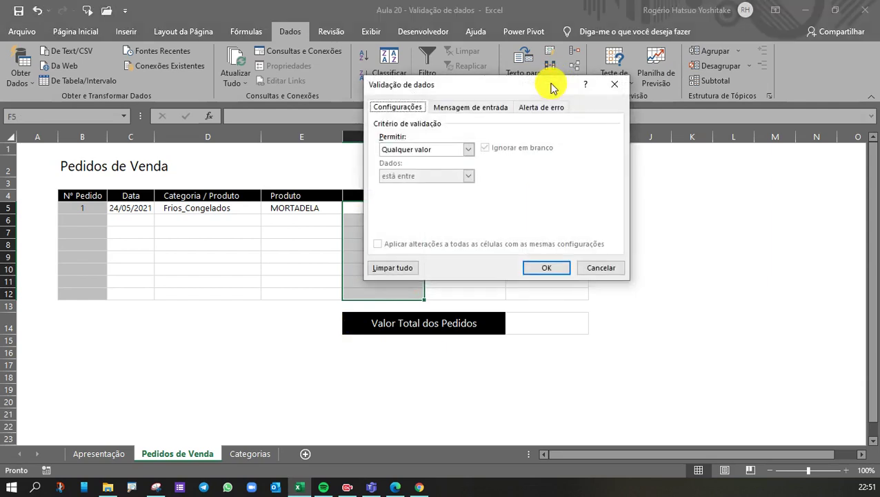
{"action": "left_click", "coordinate": [469, 150]}
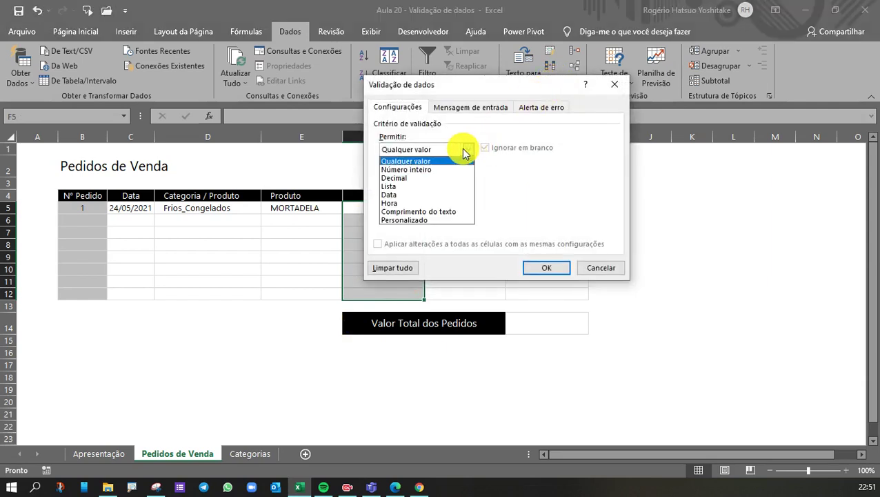
{"action": "left_click", "coordinate": [393, 178]}
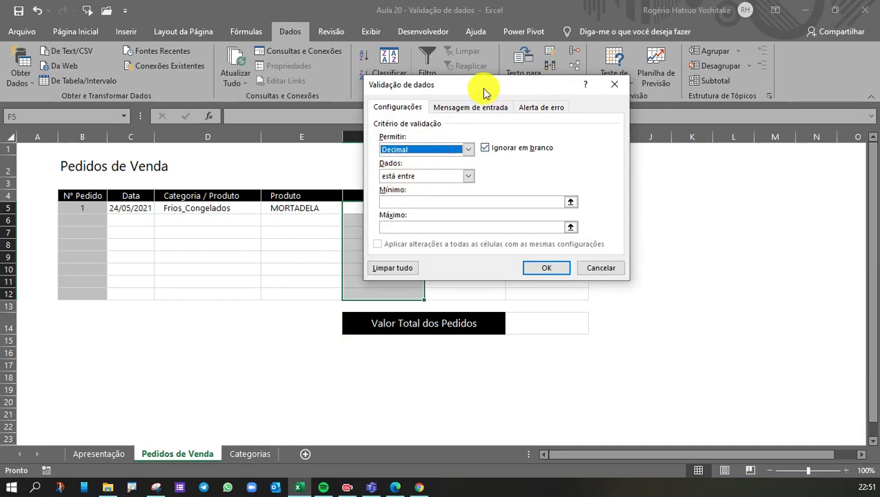
- Limit the quantity validation to values between a minimum of 0 and a maximum of 999 and apply it
{"action": "left_click_drag", "start_coordinate": [481, 89], "coordinate": [563, 105]}
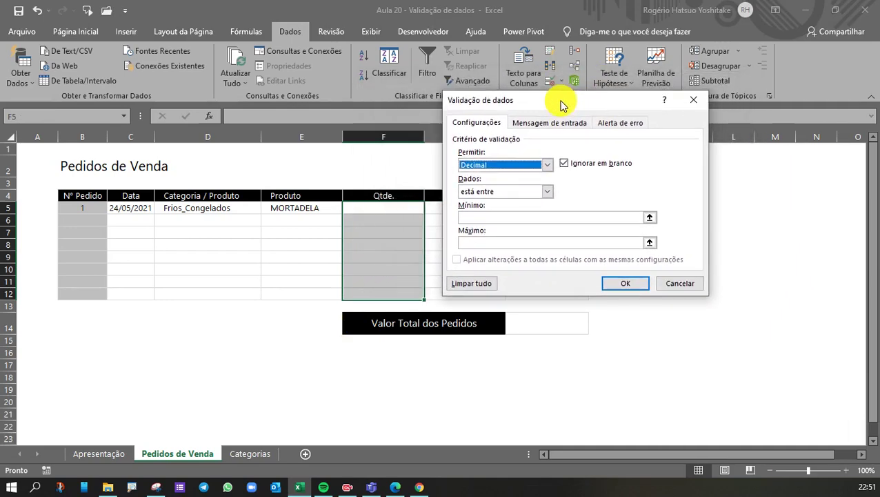
{"action": "left_click", "coordinate": [472, 219]}
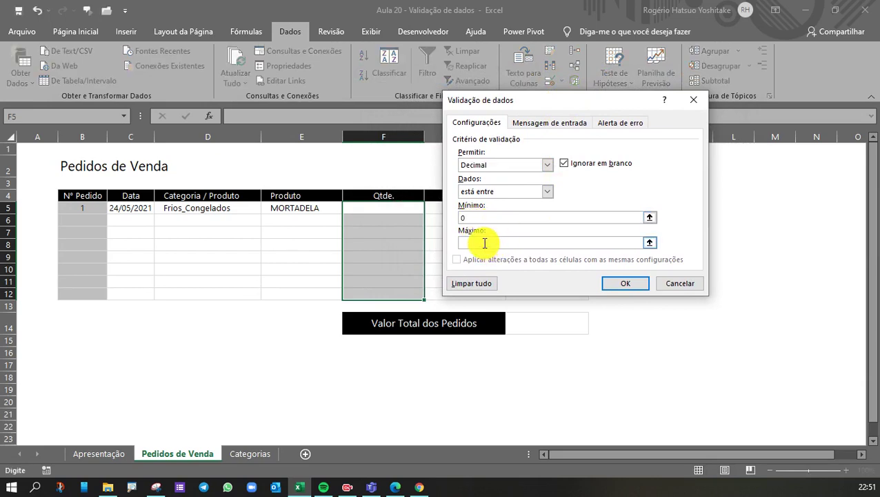
{"action": "left_click", "coordinate": [485, 242]}
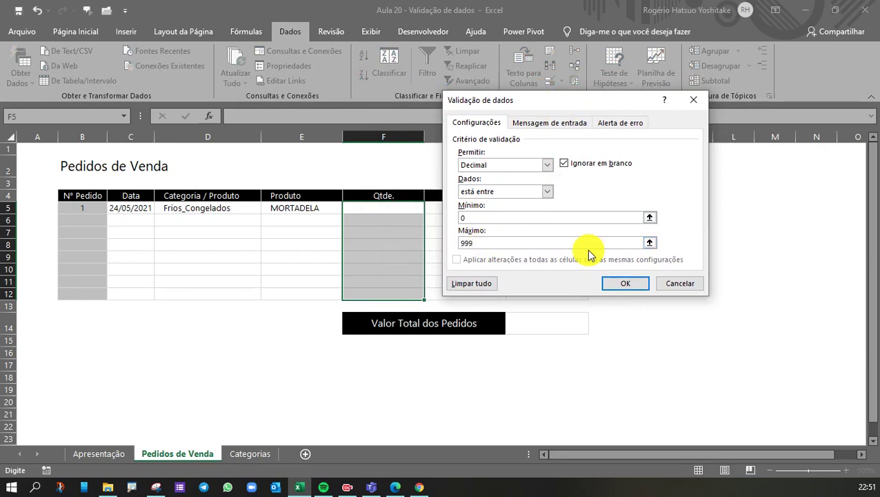
{"action": "left_click", "coordinate": [625, 283]}
{"action": "left_click", "coordinate": [608, 270]}
- Enter a quantity of 1,5 in F5
{"action": "left_click", "coordinate": [390, 208]}
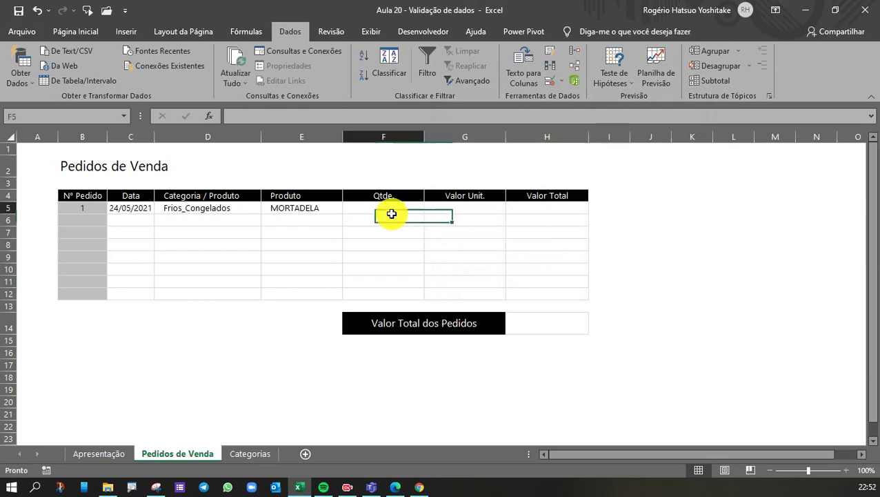
{"action": "type", "text": "1"}
{"action": "key", "text": "BackSpace"}
{"action": "type", "text": "2"}
{"action": "key", "text": "Return"}
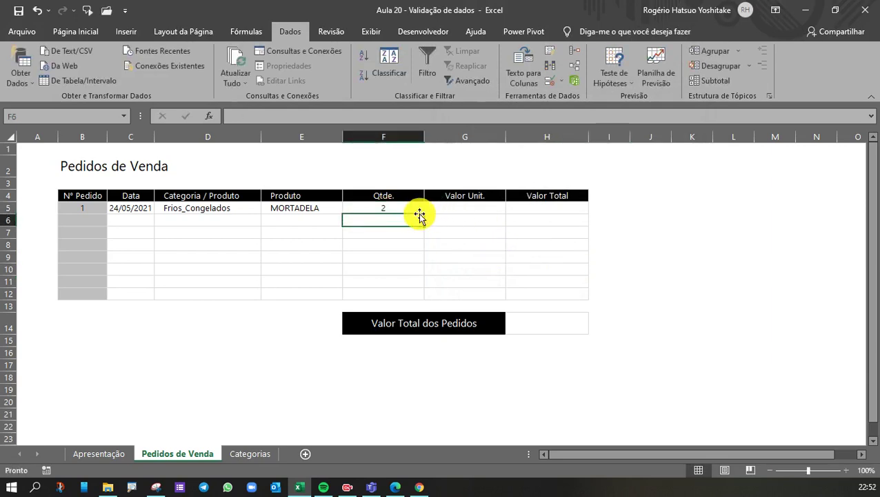
- Format the quantity cells F5:F12 to show one decimal place
{"action": "left_click_drag", "start_coordinate": [395, 205], "coordinate": [392, 293]}
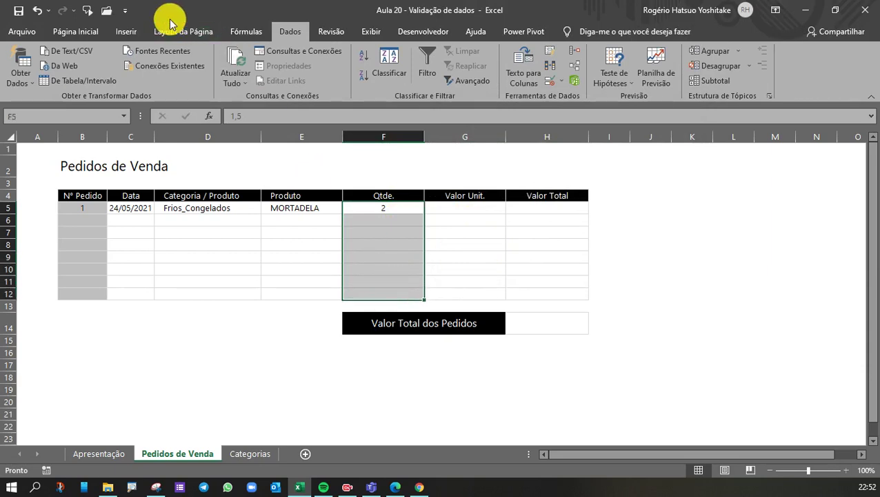
{"action": "left_click", "coordinate": [76, 32]}
{"action": "left_click", "coordinate": [429, 78]}
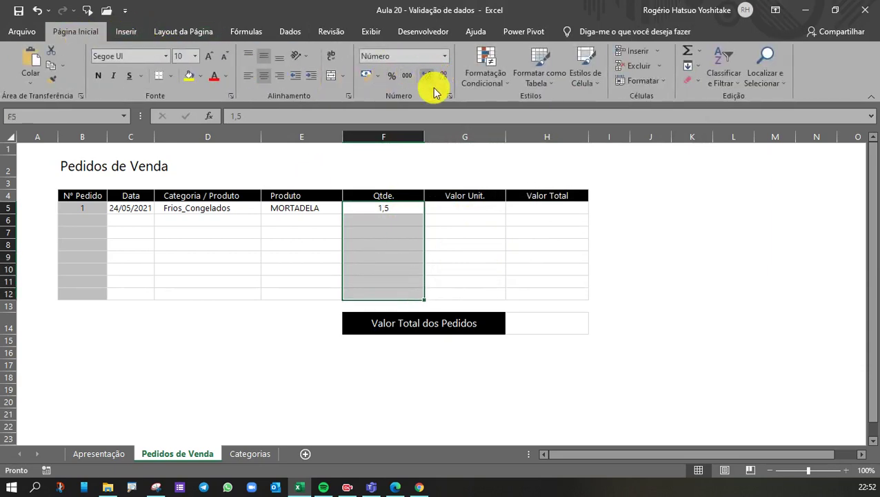
{"action": "left_click", "coordinate": [678, 256]}
- Test the quantity validation in F5 by trying to enter 1000 and the text mortadela, cancelling both entries
{"action": "left_click", "coordinate": [411, 217]}
{"action": "left_click", "coordinate": [387, 205]}
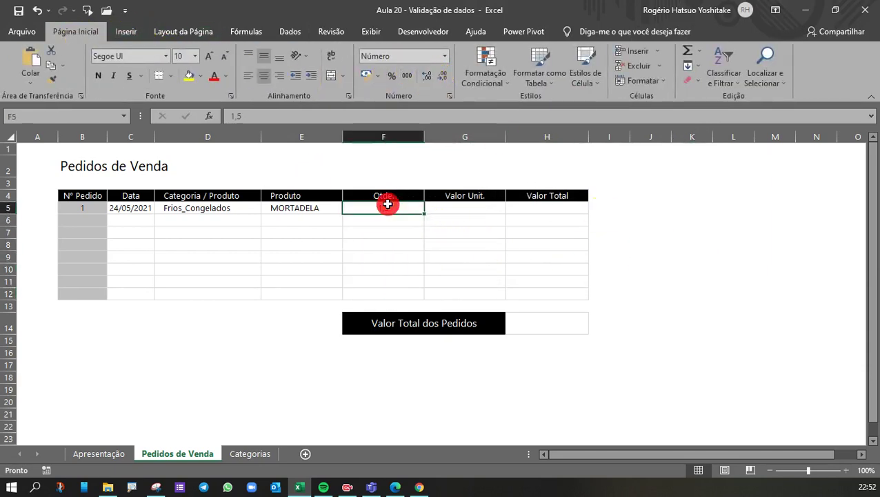
{"action": "type", "text": "1000"}
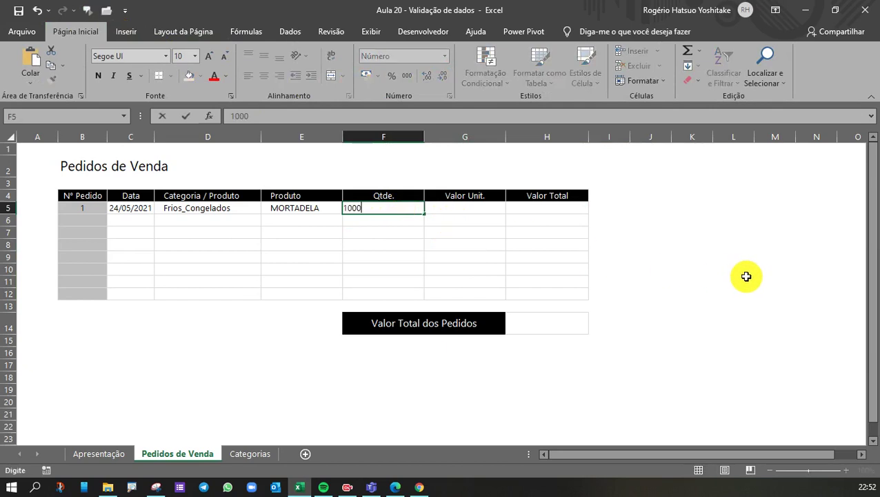
{"action": "key", "text": "Return"}
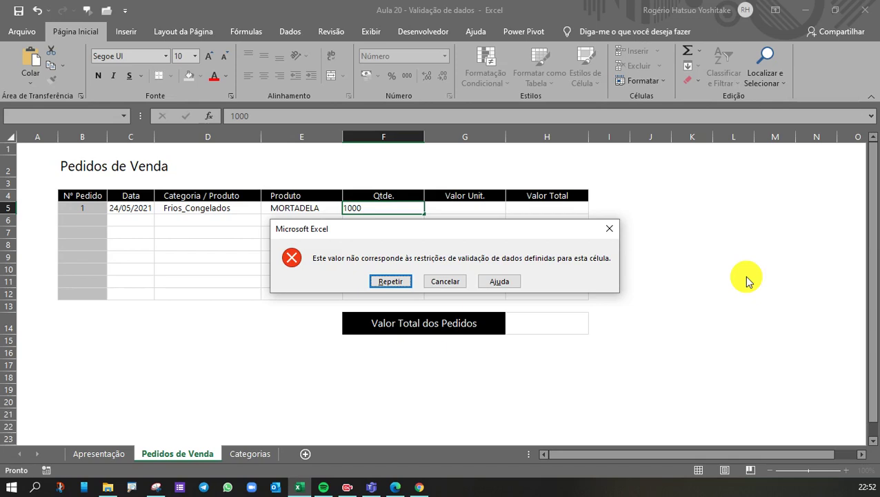
{"action": "key", "text": "Escape"}
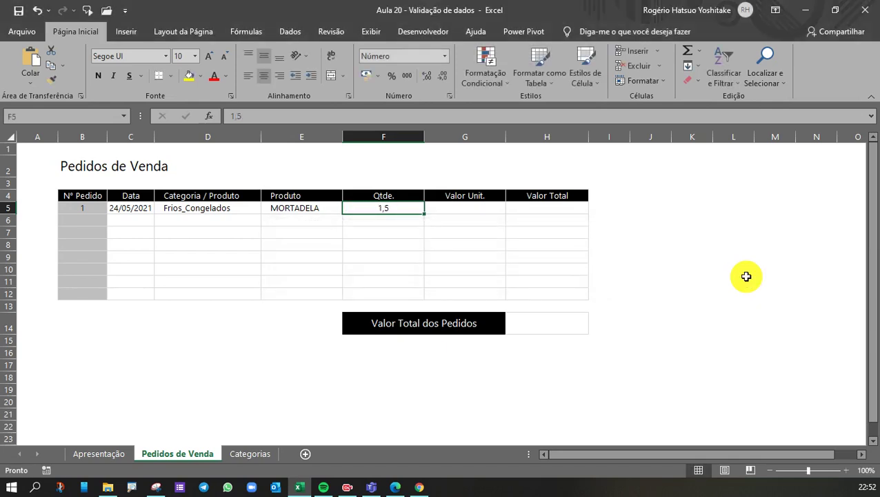
{"action": "type", "text": "mortadela"}
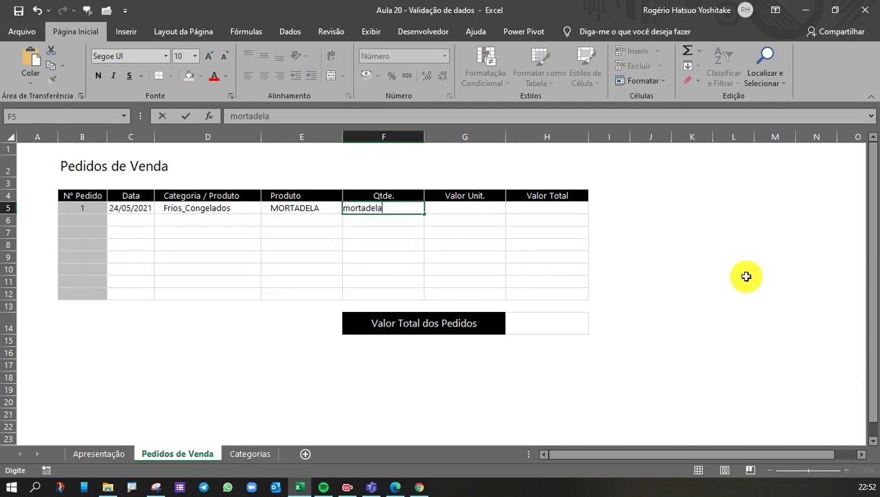
{"action": "key", "text": "Return"}
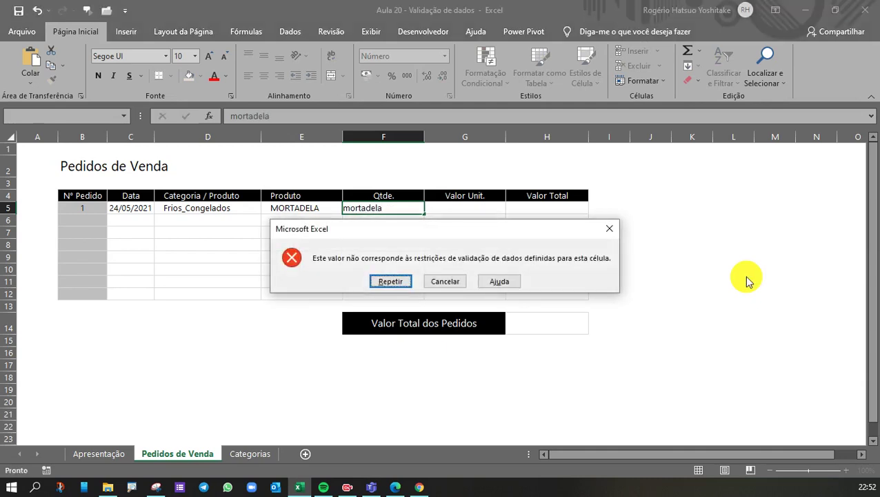
{"action": "key", "text": "Escape"}
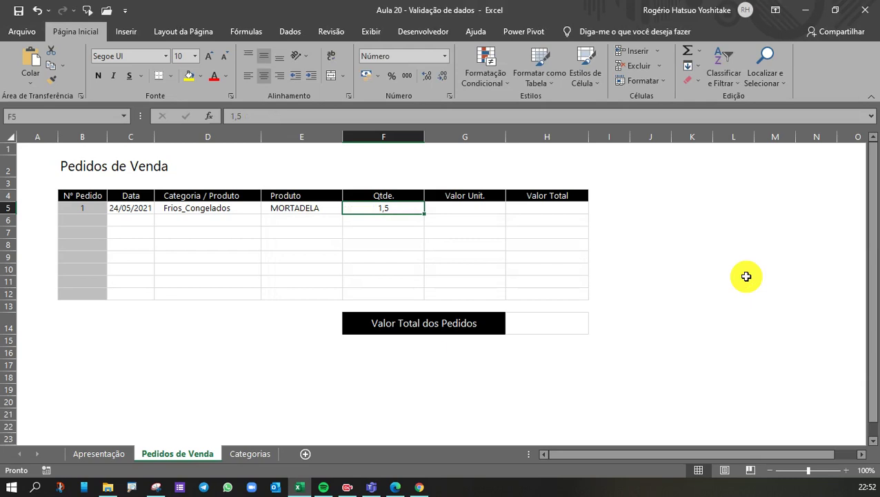
- Start a PROCV formula in I5 using the category cell D5 as the lookup value
{"action": "key", "text": "Tab"}
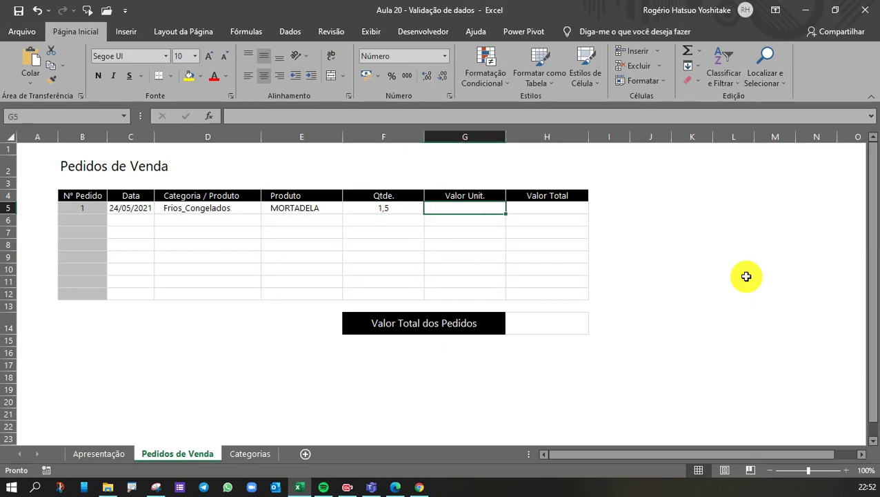
{"action": "key", "text": "Tab"}
{"action": "key", "text": "Tab"}
{"action": "key", "text": "Tab"}
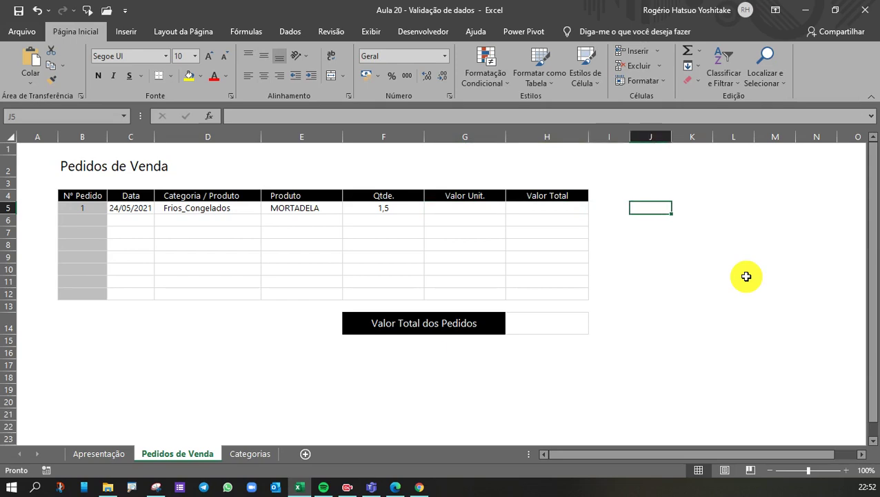
{"action": "key", "text": "shift+Tab"}
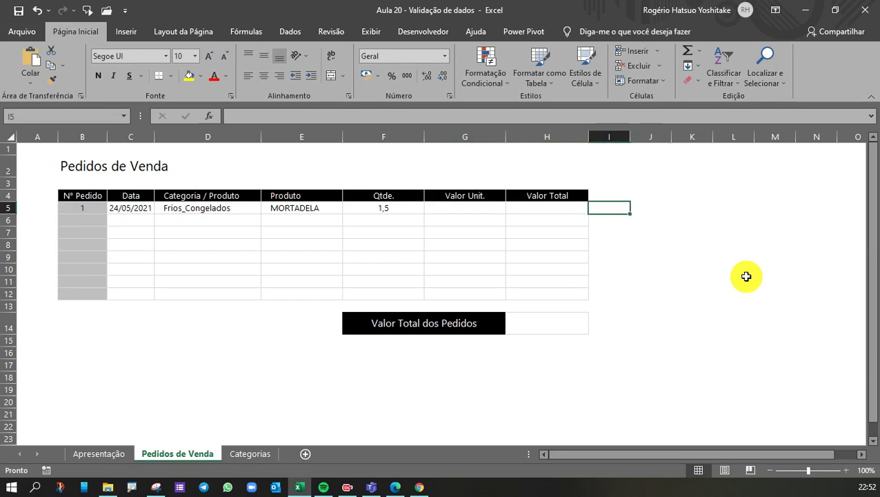
{"action": "type", "text": "=procv("}
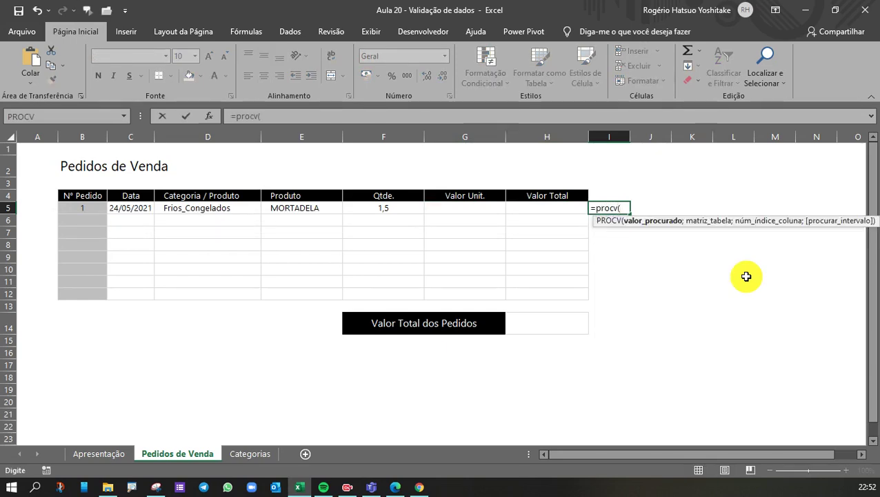
{"action": "left_click", "coordinate": [212, 204]}
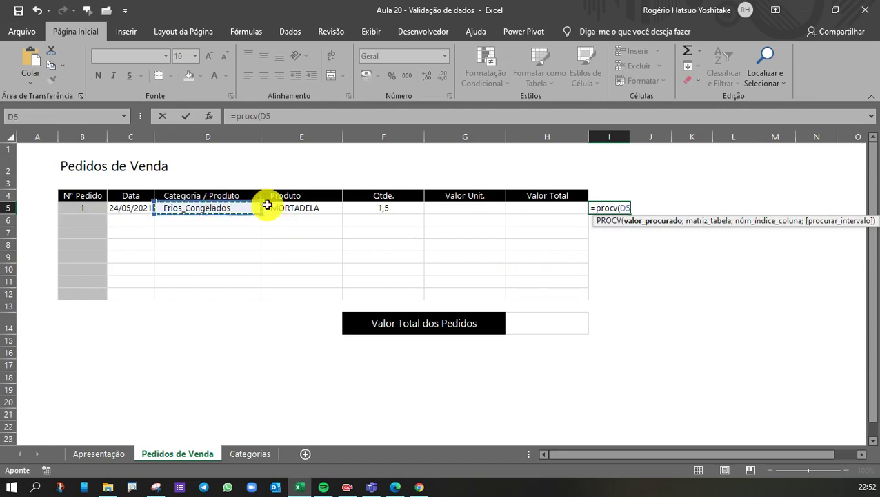
{"action": "left_click", "coordinate": [317, 207]}
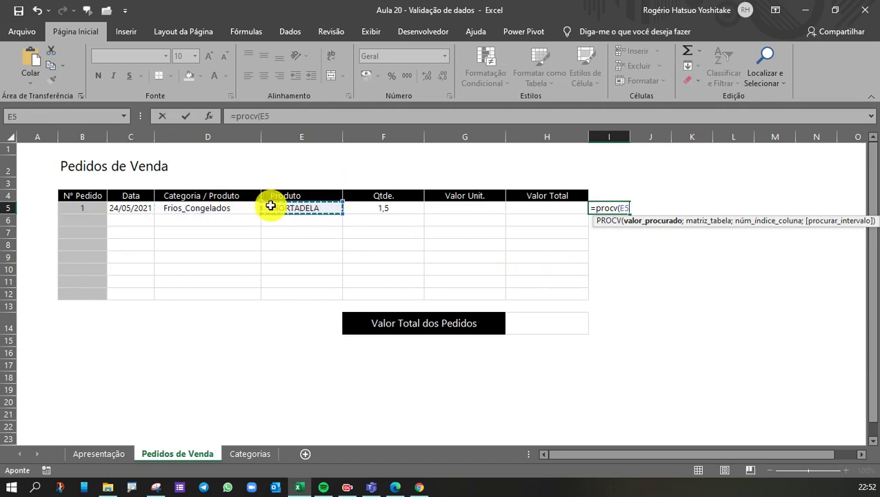
{"action": "left_click", "coordinate": [233, 208]}
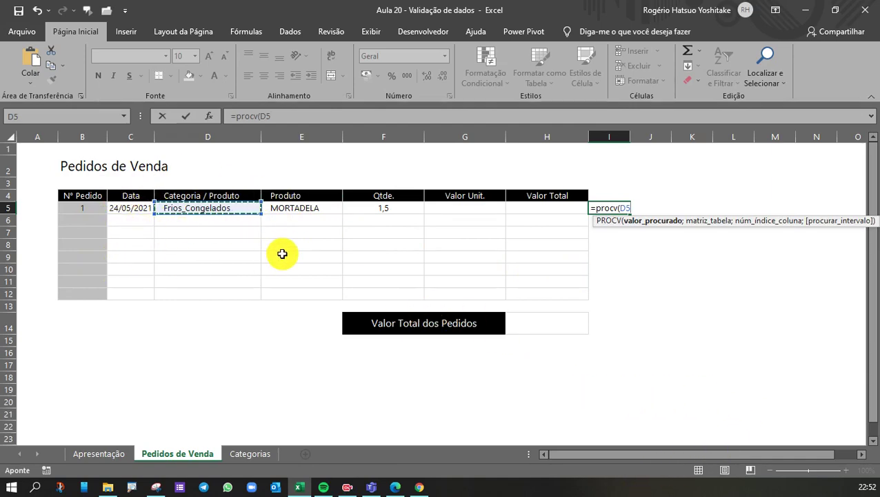
{"action": "type", "text": ";"}
- Set columns M:N of the Categorias sheet as the PROCV lookup table
{"action": "left_click", "coordinate": [245, 454]}
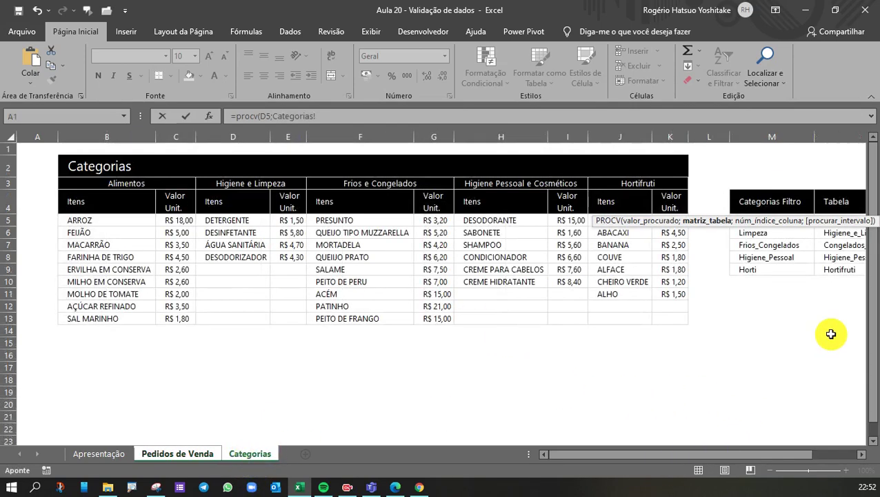
{"action": "left_click_drag", "start_coordinate": [732, 355], "coordinate": [824, 355]}
{"action": "scroll", "coordinate": [735, 272], "scroll_direction": "down", "scroll_amount": 2}
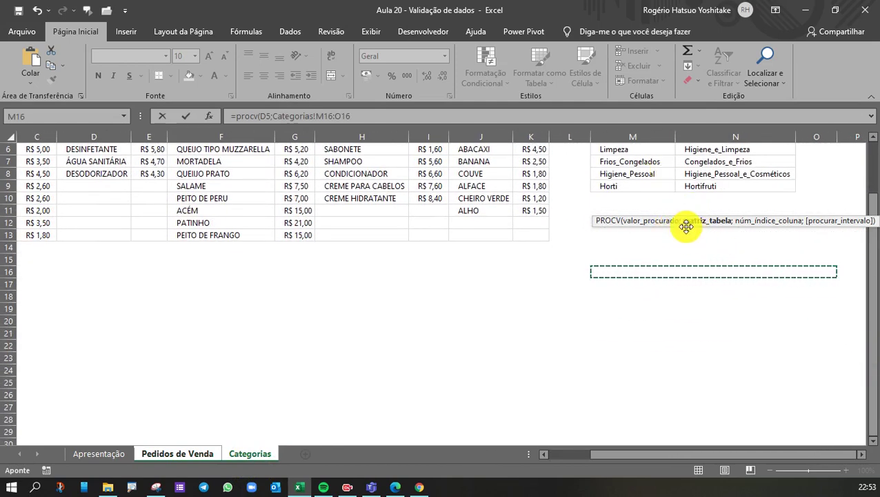
{"action": "scroll", "coordinate": [673, 232], "scroll_direction": "up", "scroll_amount": 2}
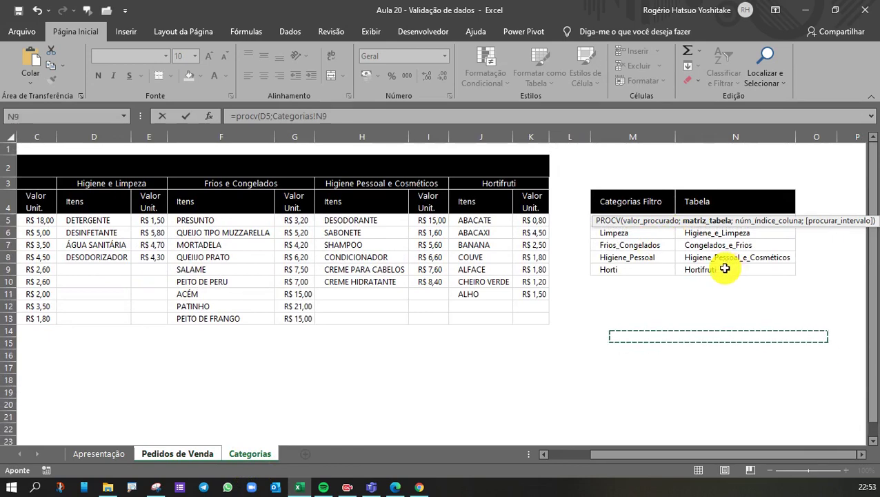
{"action": "left_click_drag", "start_coordinate": [679, 270], "coordinate": [643, 224]}
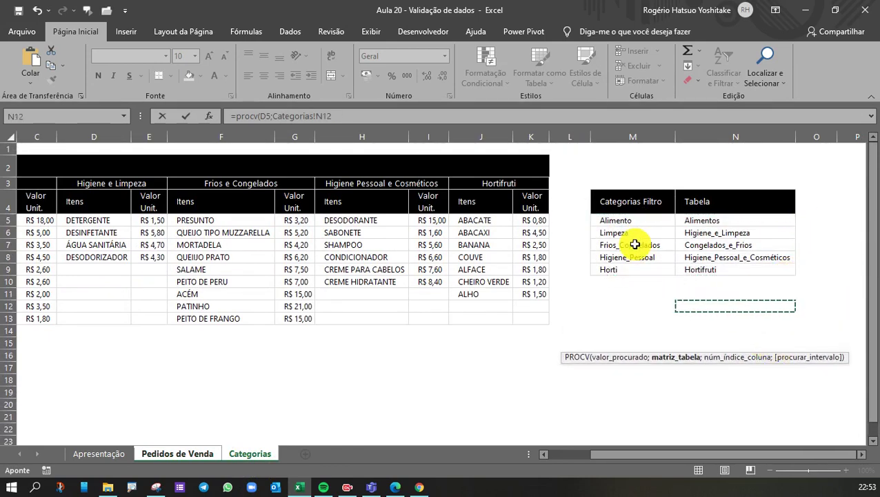
{"action": "left_click_drag", "start_coordinate": [626, 140], "coordinate": [720, 147]}
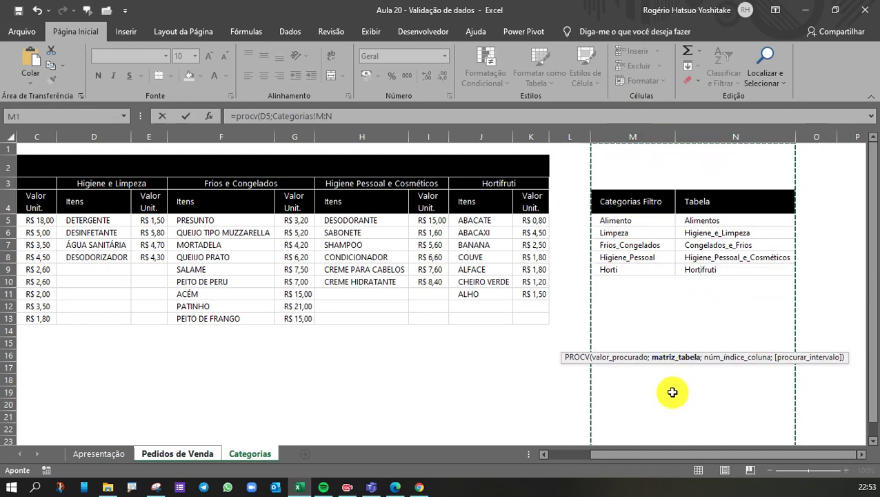
- Finish the PROCV formula with column index 2 and exact match 0
{"action": "type", "text": ";"}
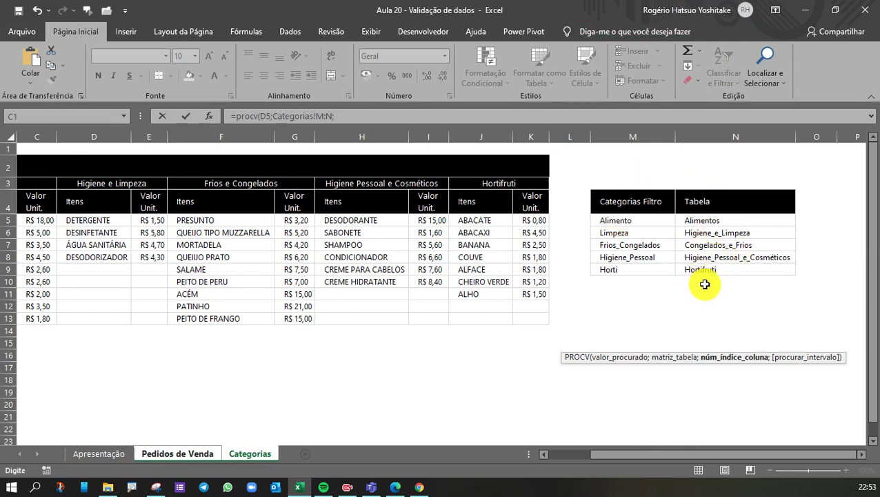
{"action": "type", "text": "2;"}
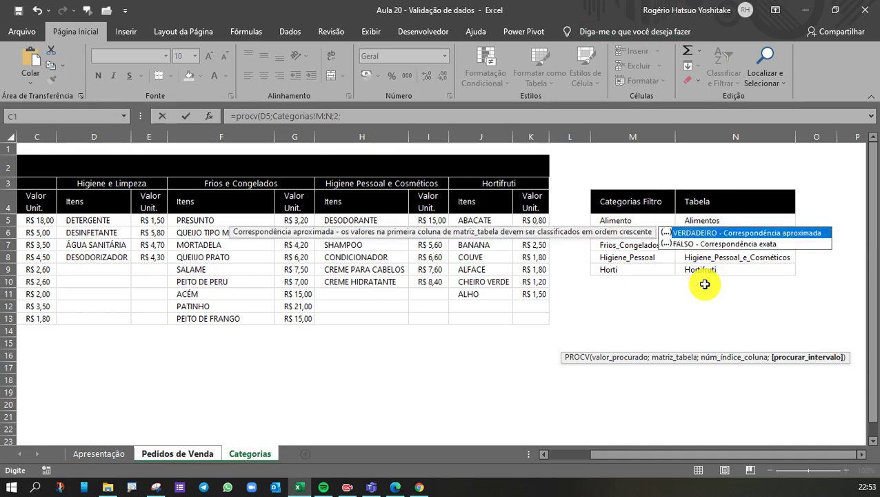
{"action": "type", "text": "0"}
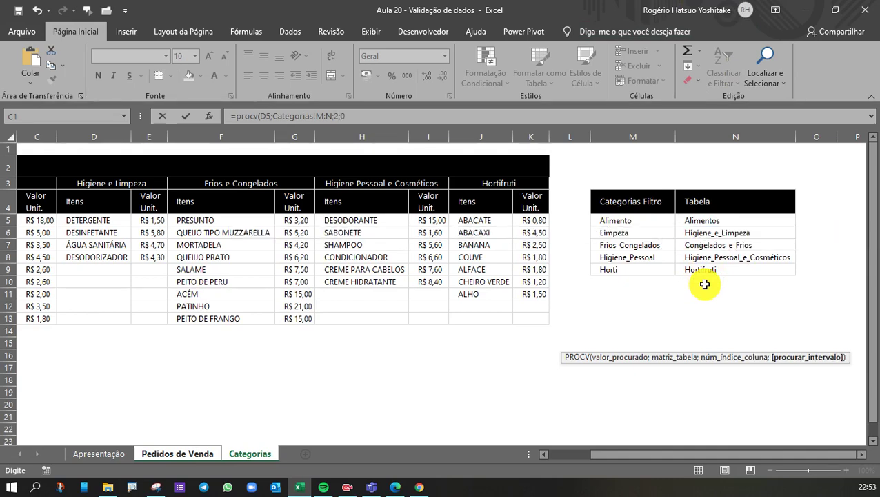
{"action": "key", "text": "Return"}
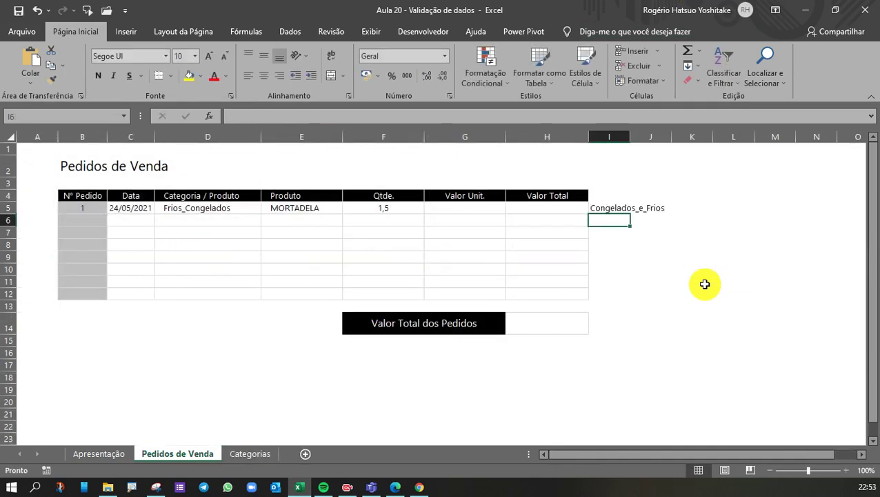
- Fill the PROCV formula from I5 down to I12
{"action": "left_click", "coordinate": [614, 209]}
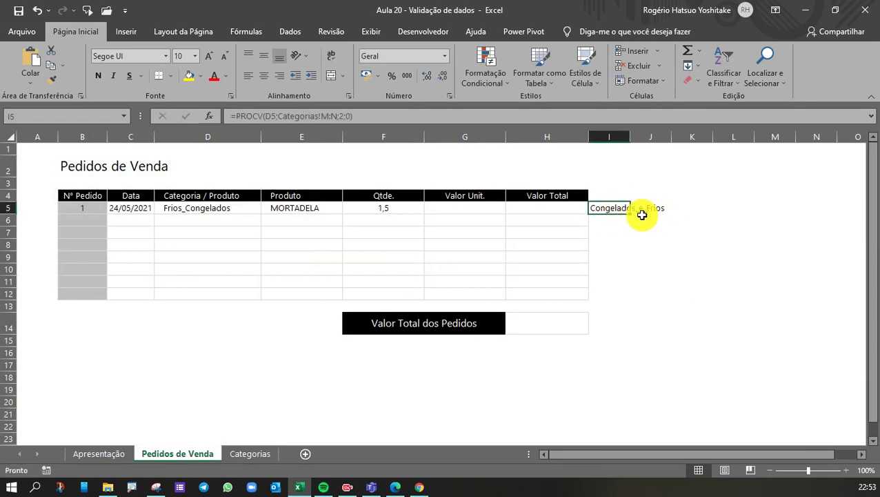
{"action": "left_click_drag", "start_coordinate": [632, 214], "coordinate": [629, 298]}
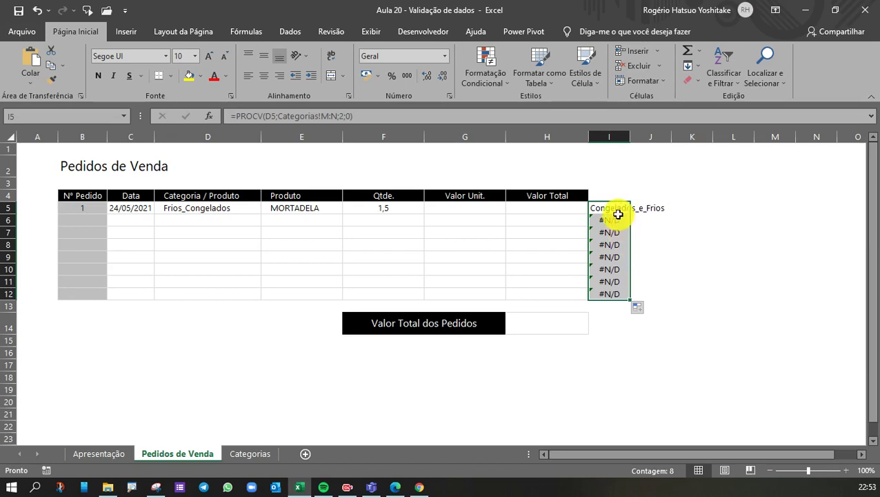
{"action": "left_click", "coordinate": [709, 221]}
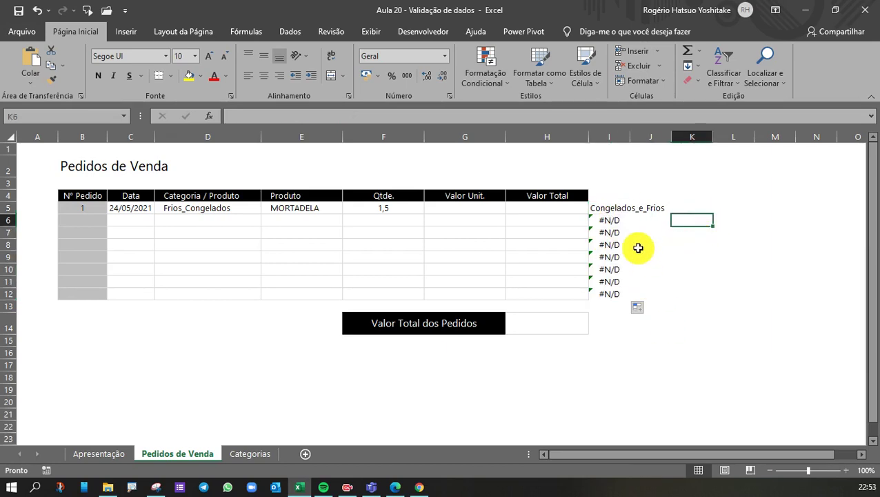
- Wrap the PROCV formula in I5 with SEERRO, returning empty text "" on error
{"action": "left_click", "coordinate": [607, 209]}
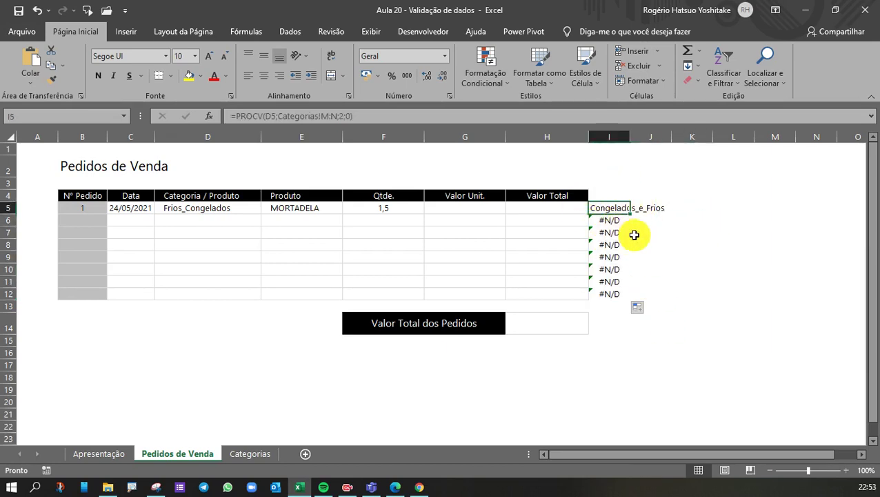
{"action": "left_click", "coordinate": [237, 116]}
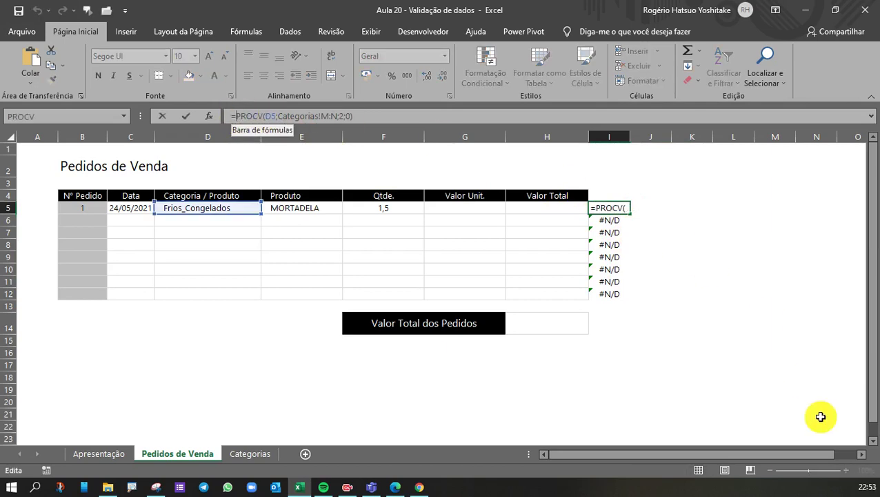
{"action": "type", "text": "SERRO"}
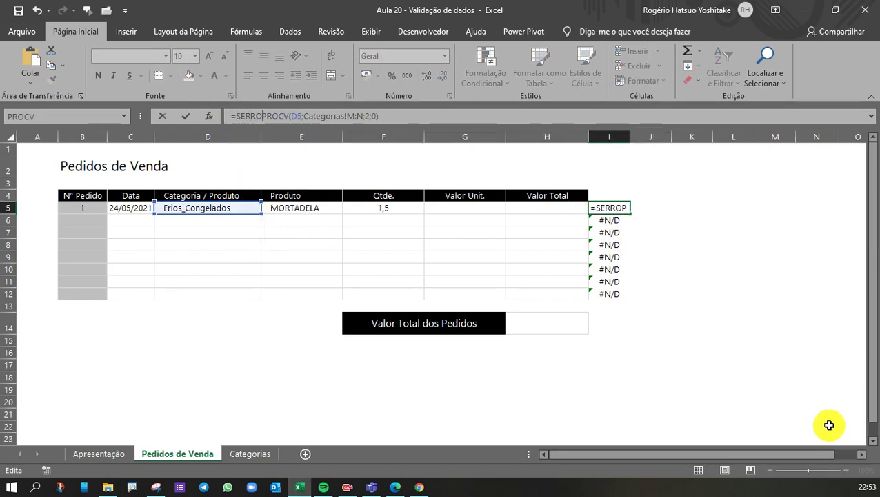
{"action": "key", "text": "BackSpace"}
{"action": "key", "text": "BackSpace"}
{"action": "key", "text": "BackSpace"}
{"action": "type", "text": "E"}
{"action": "key", "text": "Tab"}
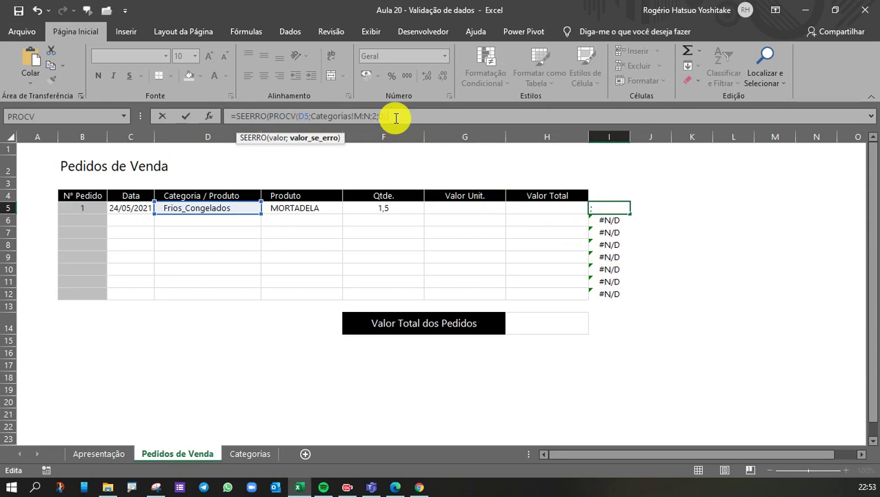
{"action": "type", "text": ";\"\""}
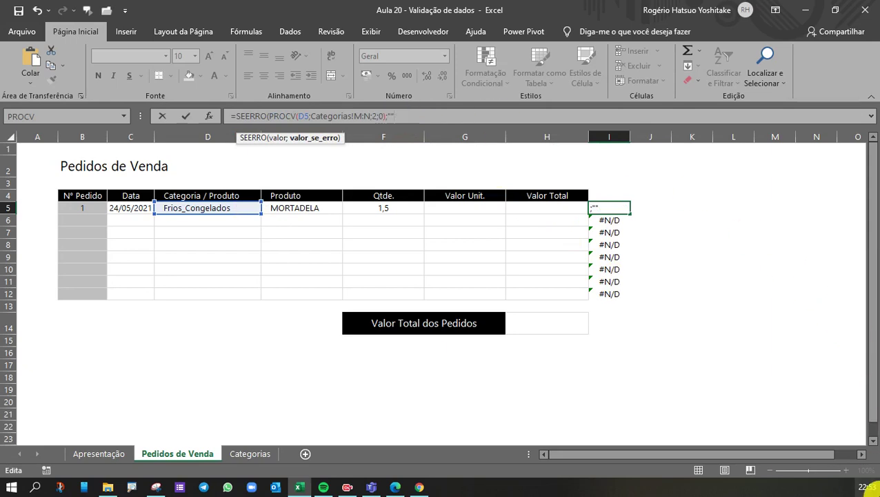
{"action": "type", "text": ")"}
{"action": "key", "text": "Return"}
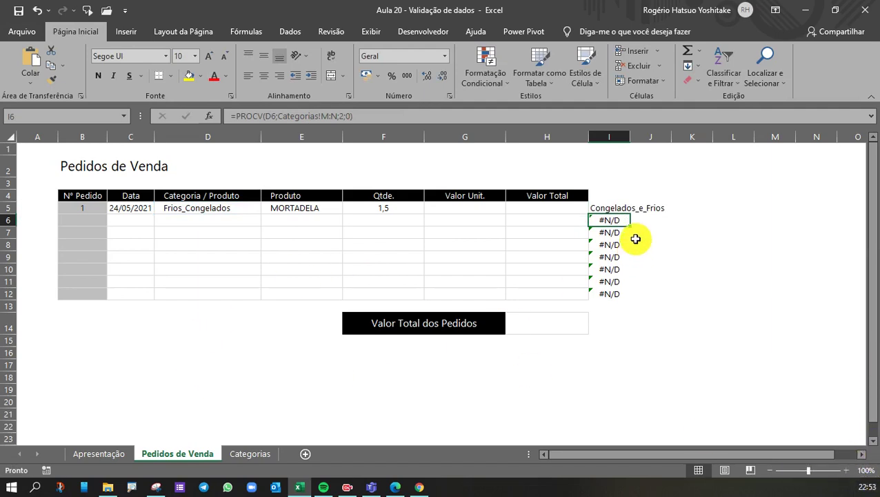
- Fill the SEERRO formula from I5 down to I12 and autofit the width of column I
{"action": "left_click", "coordinate": [615, 208]}
{"action": "left_click_drag", "start_coordinate": [632, 214], "coordinate": [629, 302]}
{"action": "left_click", "coordinate": [684, 216]}
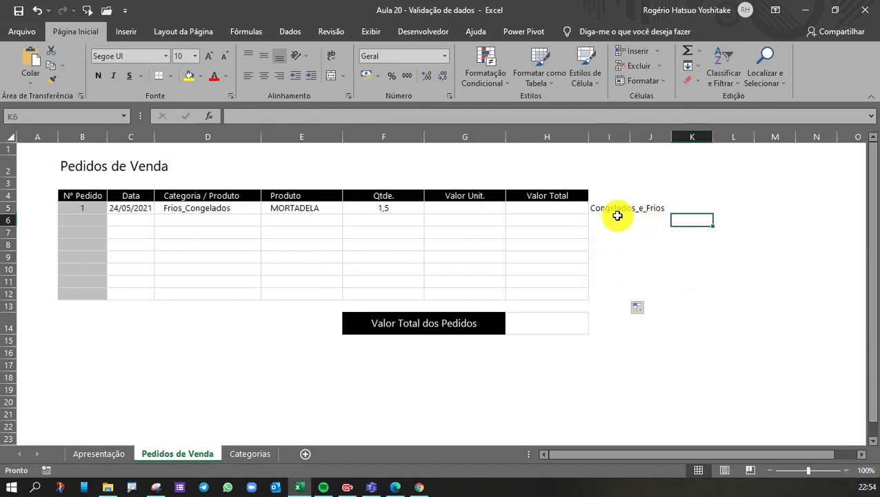
{"action": "left_click", "coordinate": [607, 216]}
{"action": "left_click_drag", "start_coordinate": [606, 217], "coordinate": [605, 282]}
{"action": "left_click", "coordinate": [605, 281]}
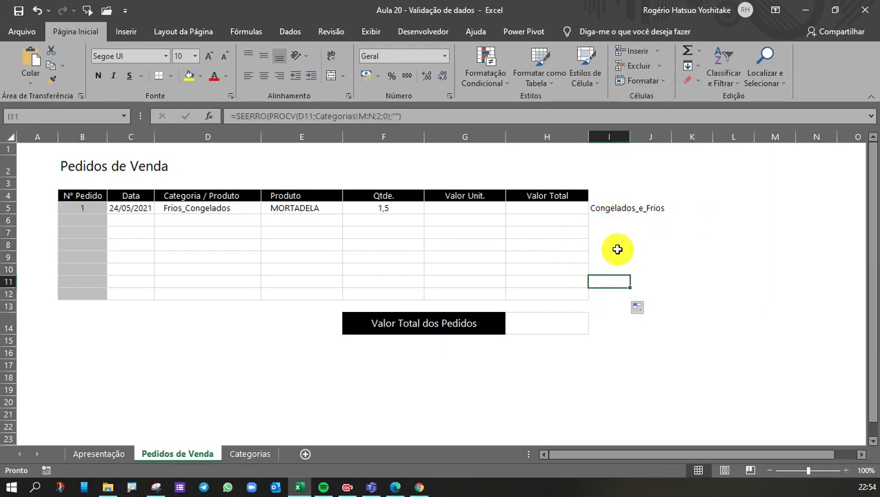
{"action": "double_click", "coordinate": [630, 133]}
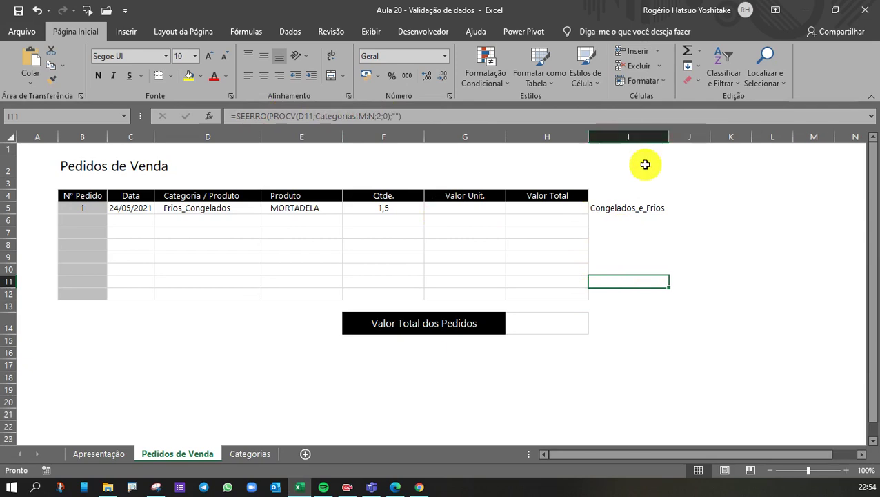
- Add a second order in row 6 with the date 25/5 and the category Higiene_Pessoal, and check its lookup formula in I6
{"action": "left_click", "coordinate": [630, 217]}
{"action": "left_click", "coordinate": [177, 220]}
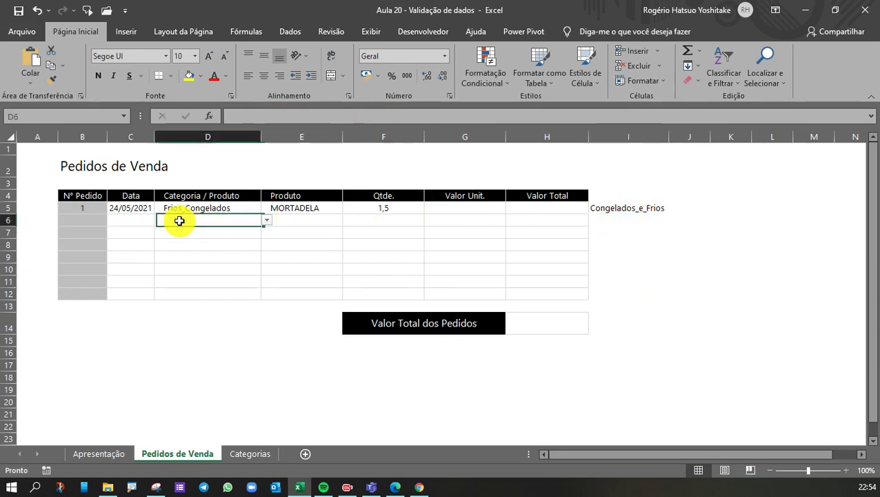
{"action": "left_click", "coordinate": [616, 225]}
{"action": "left_click", "coordinate": [146, 218]}
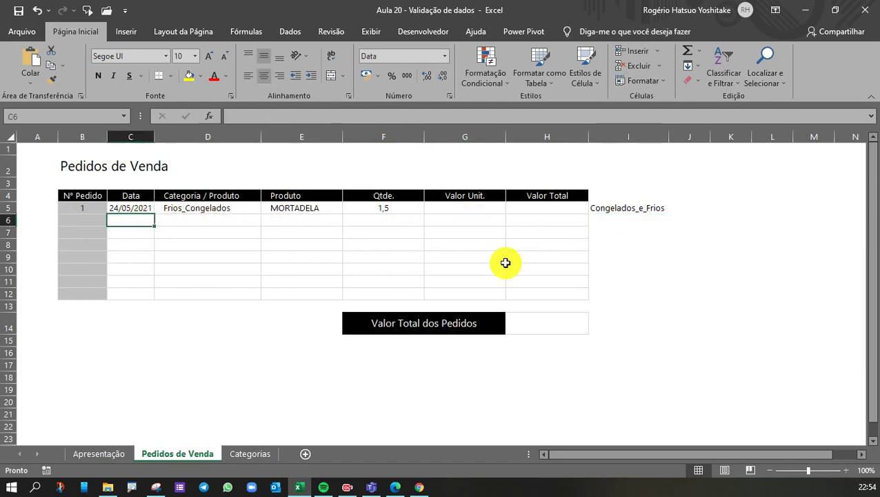
{"action": "type", "text": "25/5"}
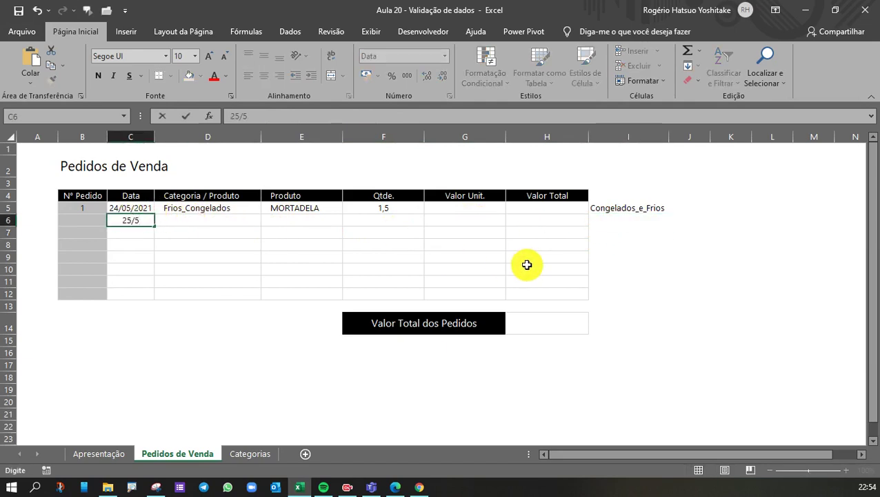
{"action": "key", "text": "Tab"}
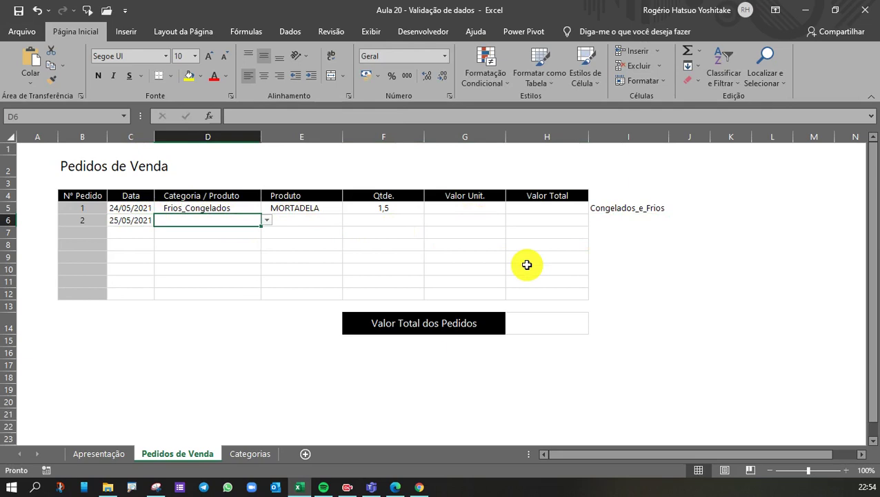
{"action": "left_click", "coordinate": [266, 220]}
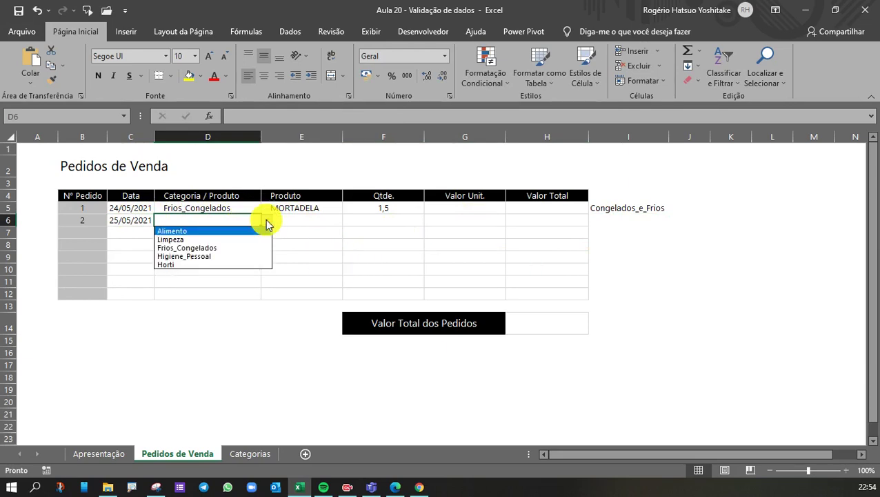
{"action": "left_click", "coordinate": [195, 256]}
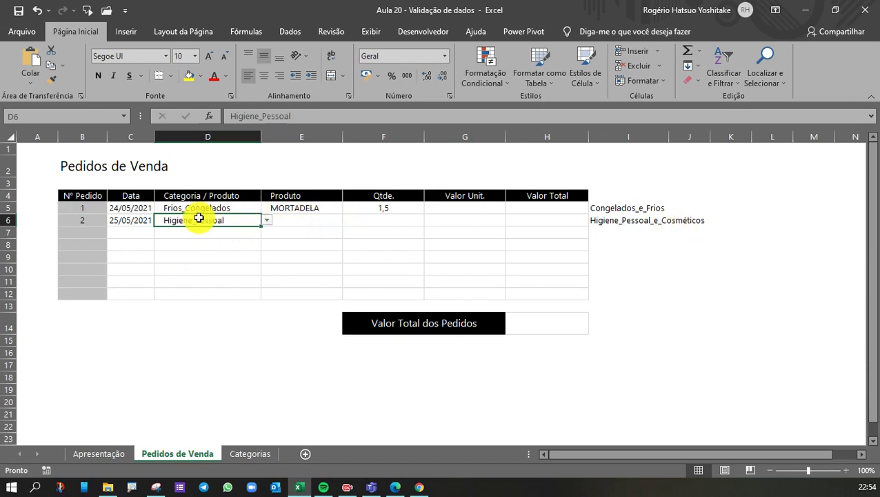
{"action": "left_click", "coordinate": [614, 219]}
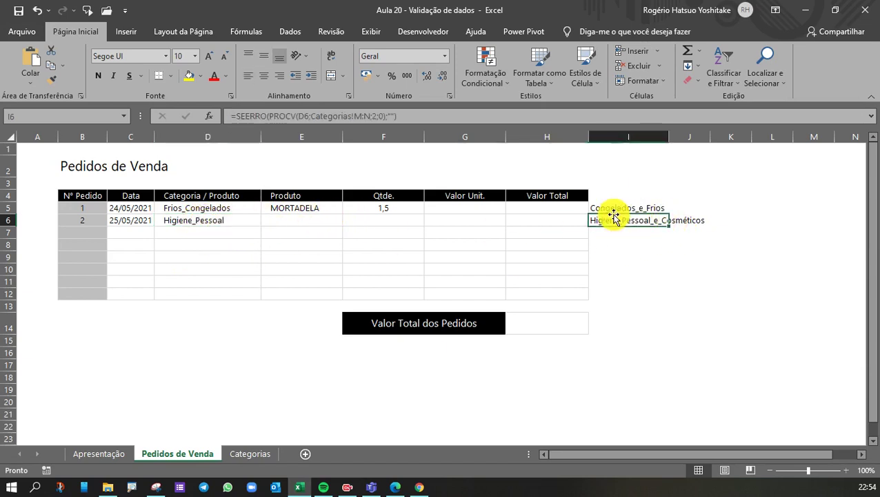
- Complete the second order in row 6 with the product SHAMPOO and a quantity of 5
{"action": "left_click", "coordinate": [318, 220]}
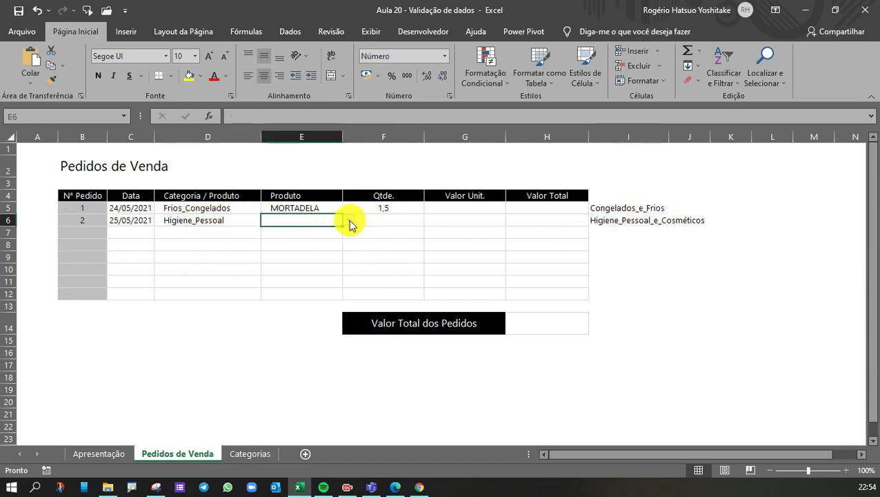
{"action": "left_click", "coordinate": [348, 221]}
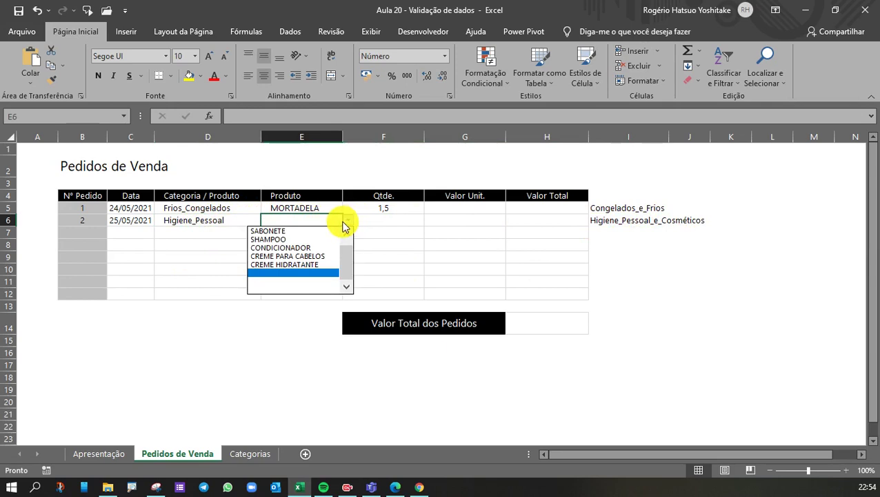
{"action": "left_click", "coordinate": [284, 240]}
{"action": "left_click", "coordinate": [378, 221]}
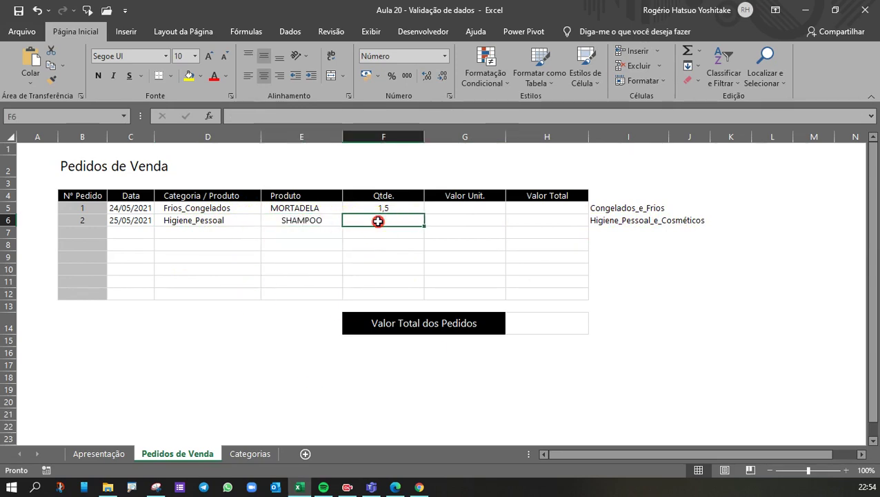
{"action": "type", "text": "5"}
{"action": "left_click", "coordinate": [336, 377]}
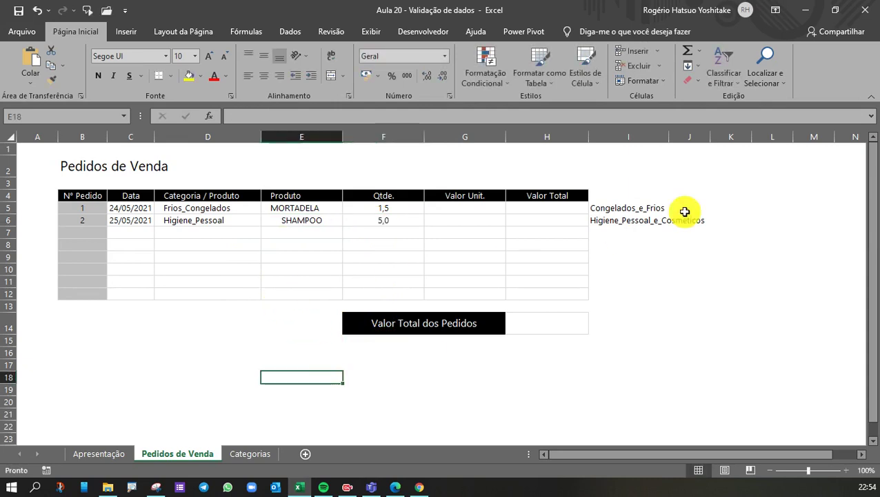
- Compare the lookup names in I5:I6 with the Tabela column and the category tables on the Categorias sheet
{"action": "left_click", "coordinate": [594, 221]}
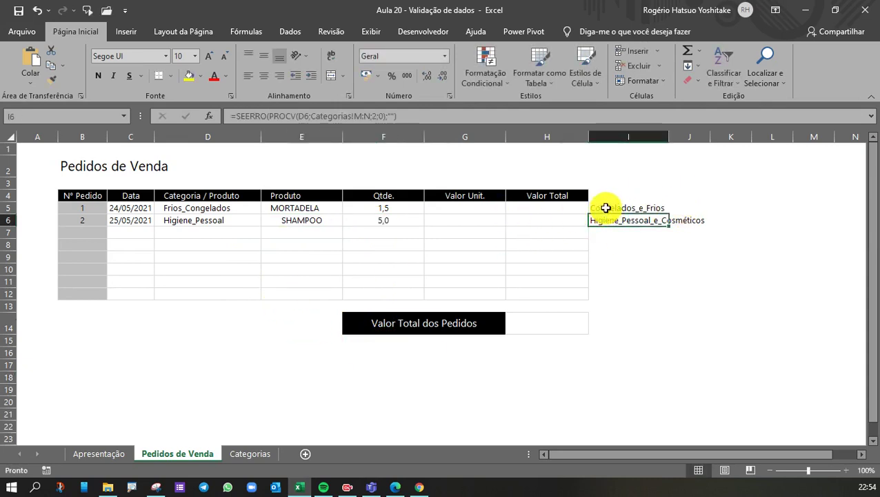
{"action": "left_click_drag", "start_coordinate": [608, 207], "coordinate": [605, 219]}
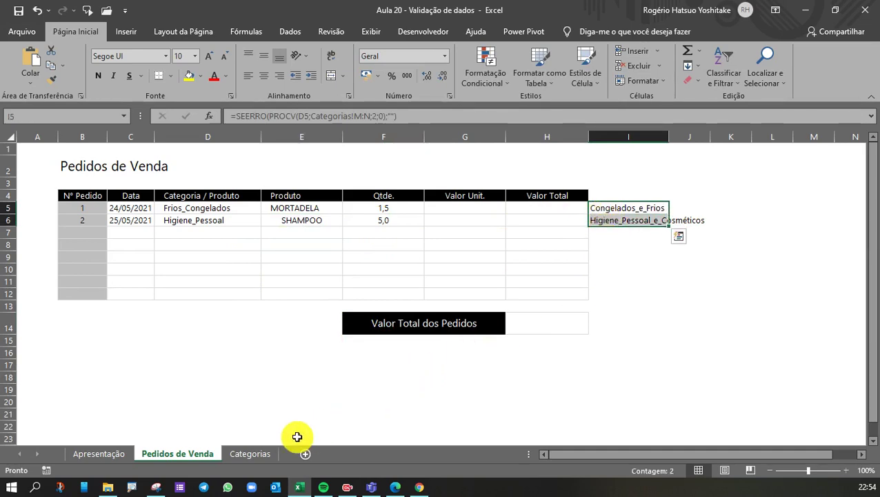
{"action": "left_click", "coordinate": [250, 453]}
{"action": "left_click", "coordinate": [717, 319]}
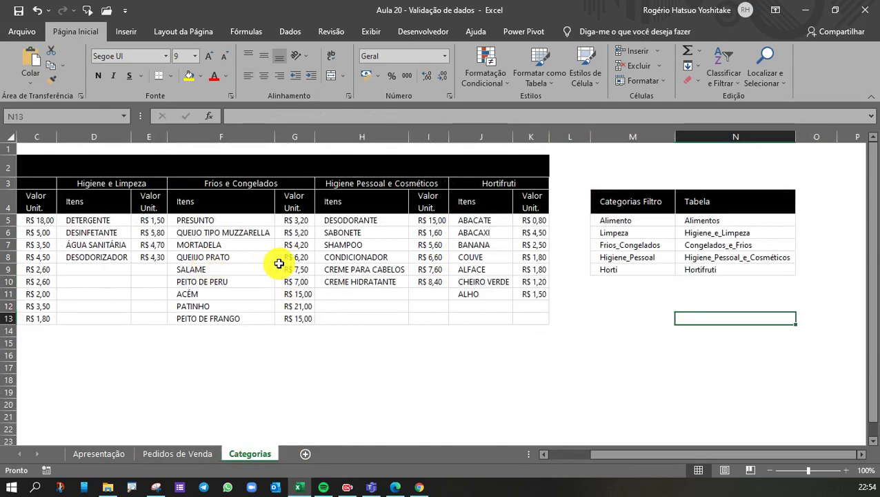
{"action": "left_click_drag", "start_coordinate": [728, 221], "coordinate": [721, 255]}
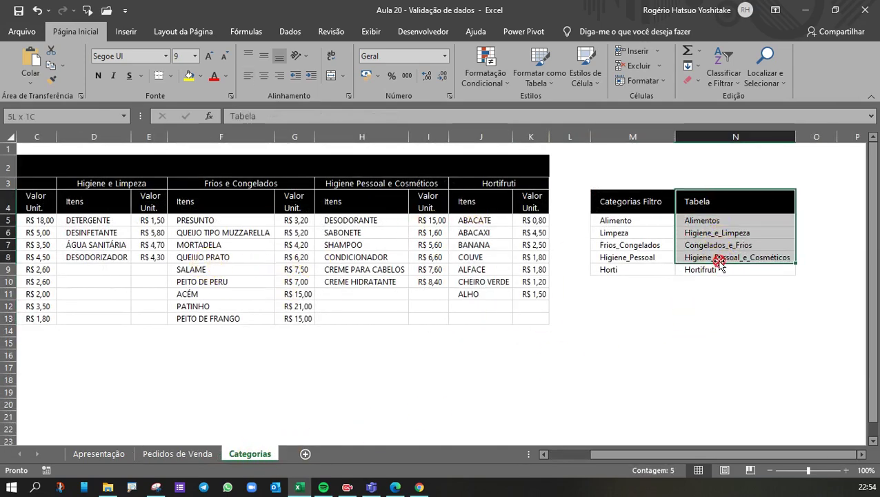
{"action": "left_click", "coordinate": [381, 373]}
{"action": "left_click_drag", "start_coordinate": [381, 373], "coordinate": [28, 392]}
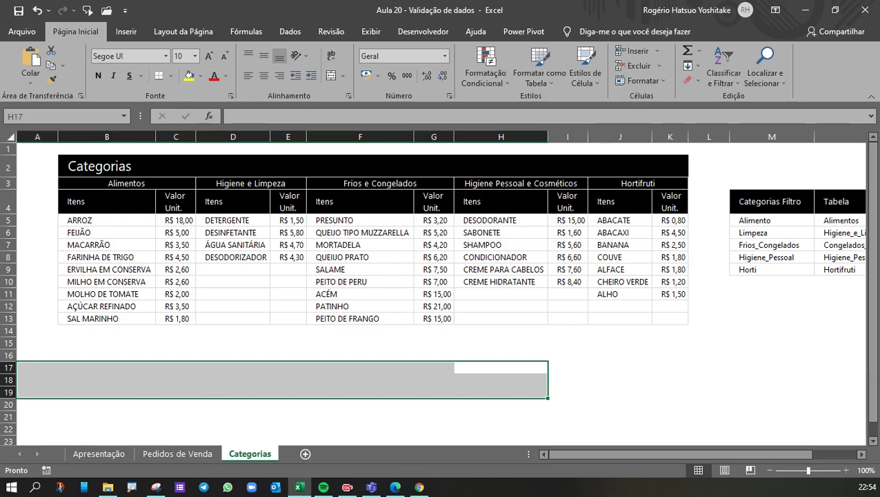
{"action": "left_click", "coordinate": [273, 354]}
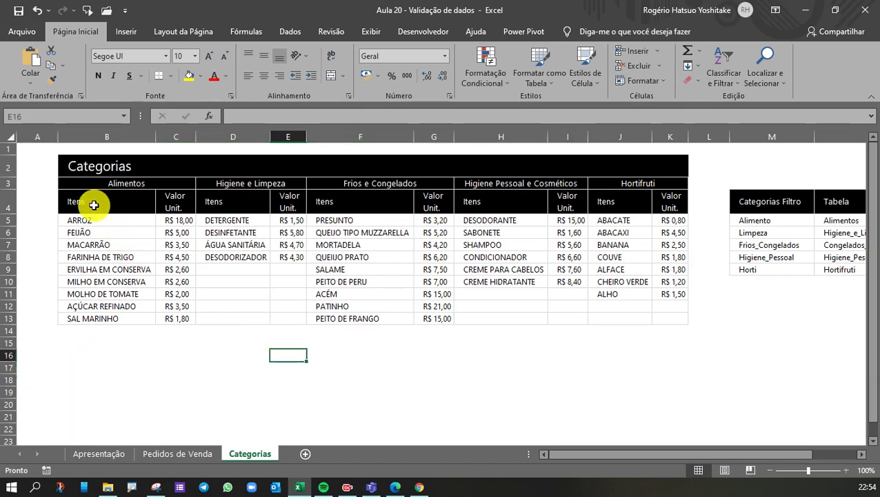
{"action": "left_click_drag", "start_coordinate": [94, 204], "coordinate": [169, 322]}
{"action": "left_click_drag", "start_coordinate": [752, 457], "coordinate": [775, 458]}
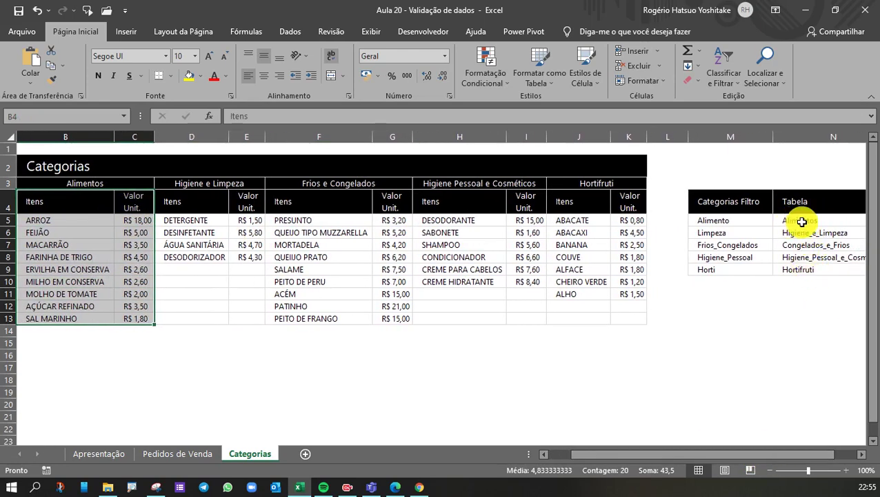
{"action": "left_click", "coordinate": [246, 366]}
{"action": "left_click_drag", "start_coordinate": [177, 212], "coordinate": [241, 322]}
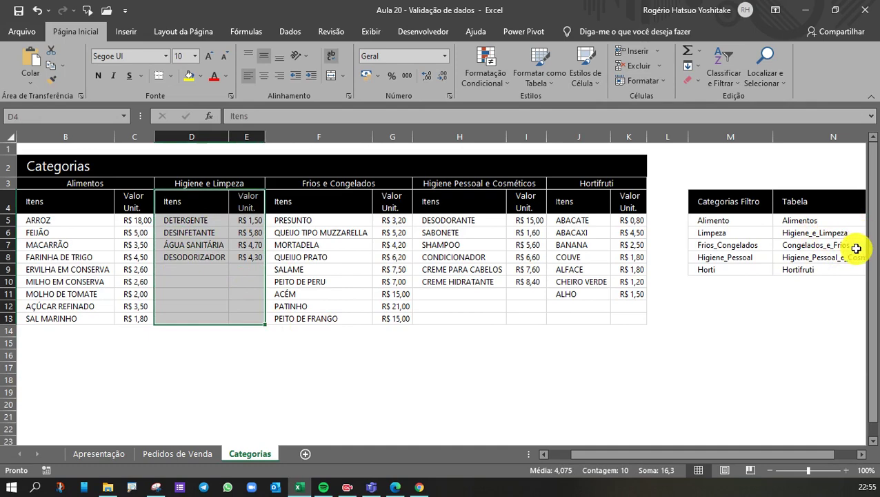
{"action": "left_click_drag", "start_coordinate": [821, 256], "coordinate": [824, 276]}
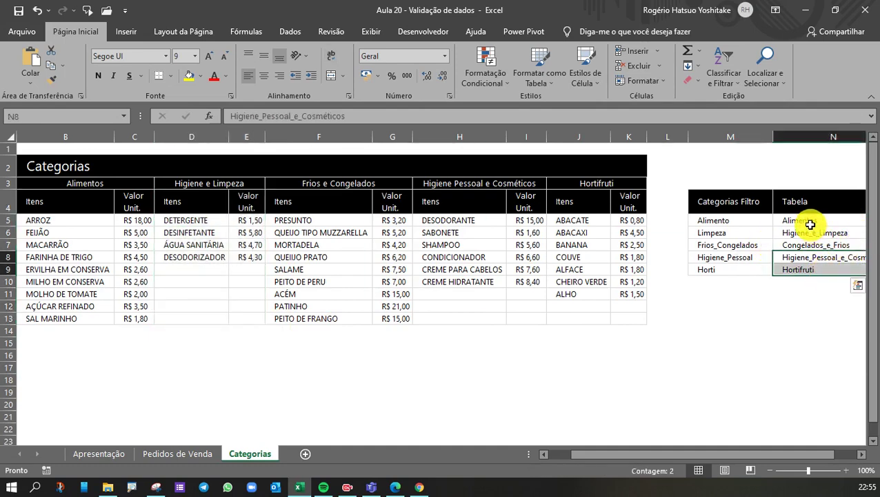
{"action": "left_click_drag", "start_coordinate": [810, 224], "coordinate": [807, 271]}
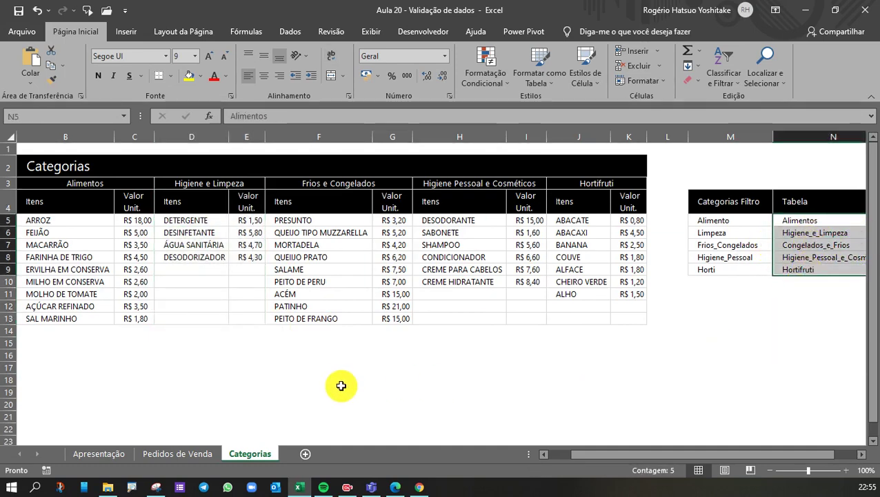
- Name the Alimentos items and prices range B4:C13 "Alimentos" and reselect it to check the name
{"action": "left_click_drag", "start_coordinate": [343, 388], "coordinate": [18, 404]}
{"action": "left_click_drag", "start_coordinate": [97, 199], "coordinate": [176, 318]}
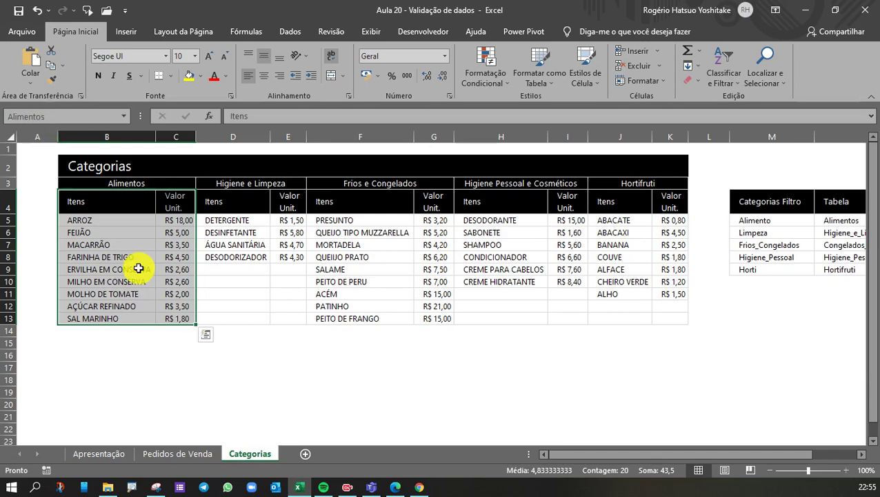
{"action": "left_click", "coordinate": [364, 319]}
{"action": "left_click_drag", "start_coordinate": [119, 201], "coordinate": [176, 321]}
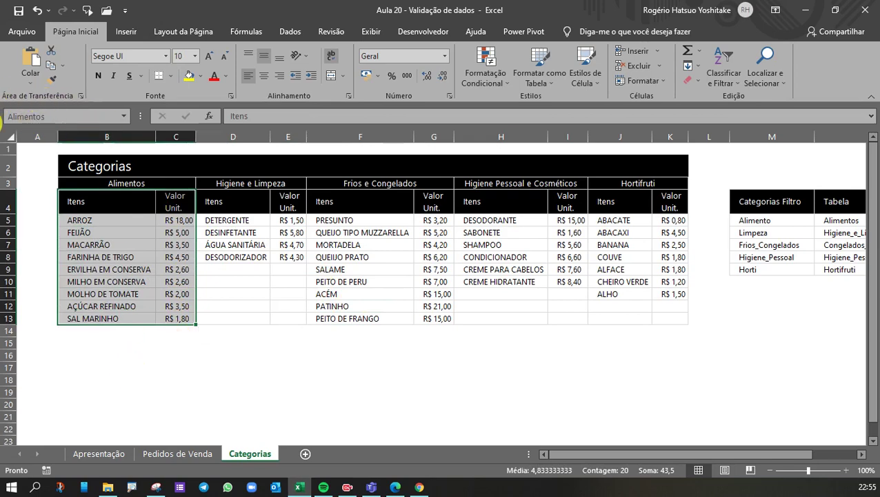
- Copy the table name from N6 and name the range D4:E13 "Higiene_e_Limpeza"
{"action": "left_click", "coordinate": [843, 233]}
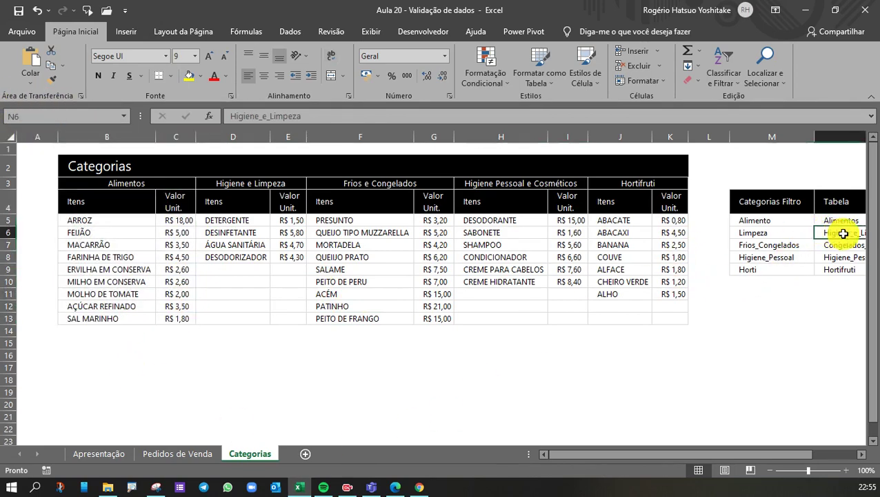
{"action": "left_click_drag", "start_coordinate": [324, 113], "coordinate": [230, 116]}
{"action": "right_click", "coordinate": [230, 117]}
{"action": "left_click", "coordinate": [262, 139]}
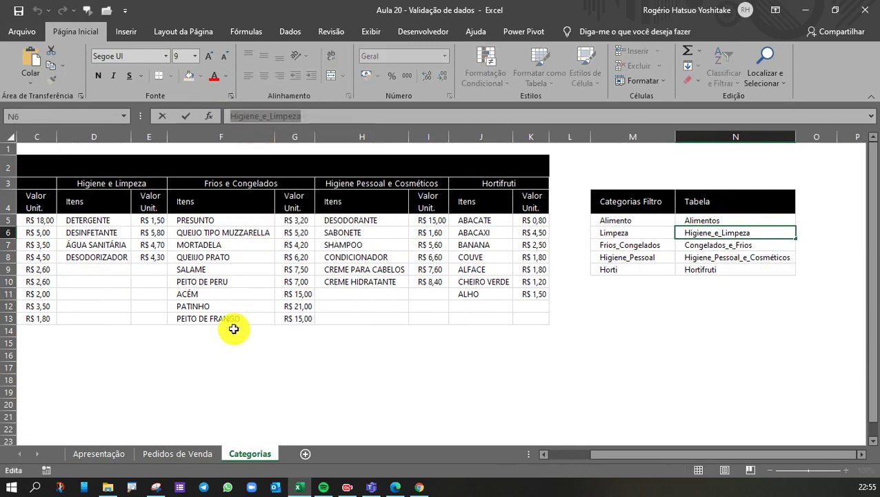
{"action": "left_click", "coordinate": [227, 330]}
{"action": "left_click_drag", "start_coordinate": [86, 199], "coordinate": [148, 319]}
{"action": "left_click_drag", "start_coordinate": [595, 454], "coordinate": [556, 456]}
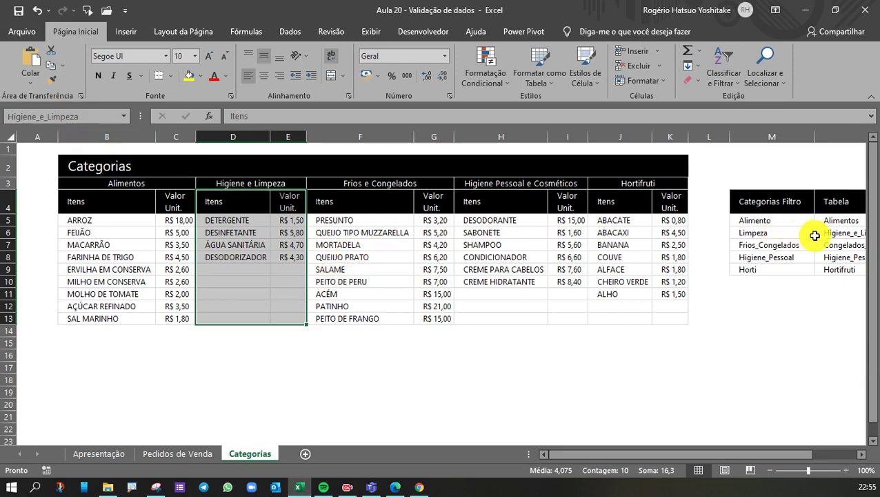
- Copy the table name from N7 and name the range F4:G13 "Congelados_e_Frios"
{"action": "left_click", "coordinate": [835, 242]}
{"action": "left_click_drag", "start_coordinate": [310, 116], "coordinate": [231, 117]}
{"action": "right_click", "coordinate": [251, 116]}
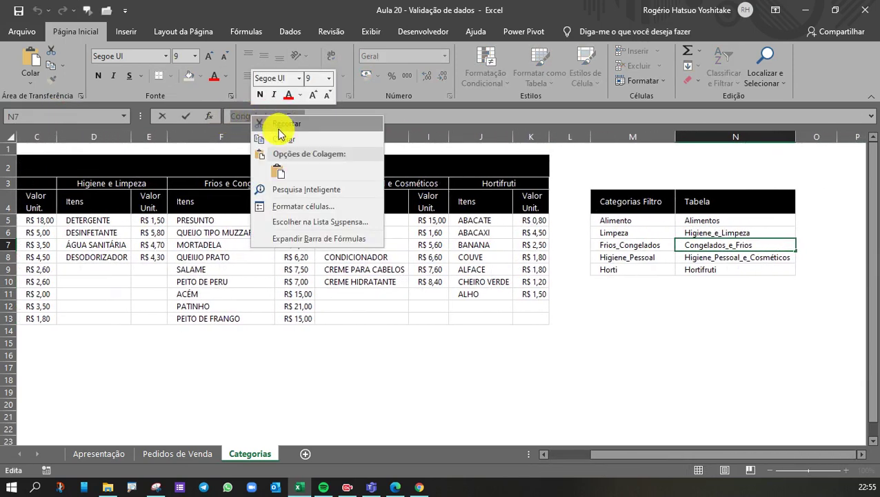
{"action": "left_click", "coordinate": [281, 131]}
{"action": "left_click_drag", "start_coordinate": [294, 269], "coordinate": [11, 259]}
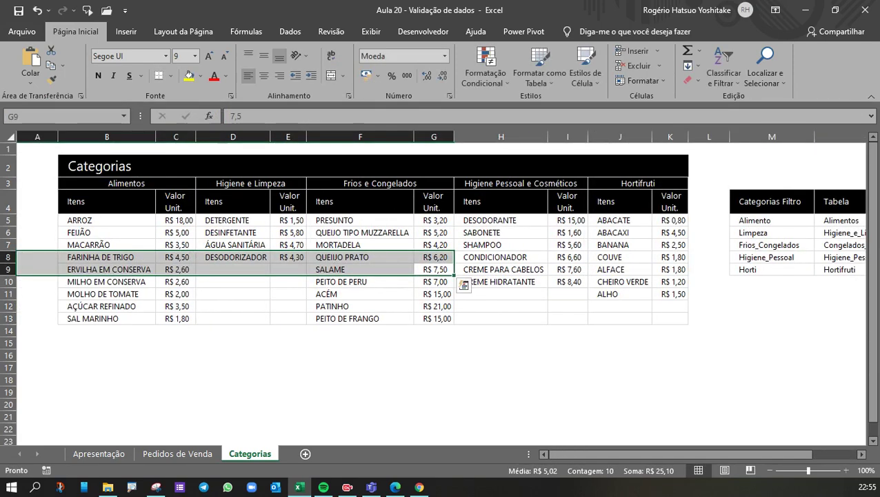
{"action": "left_click_drag", "start_coordinate": [322, 200], "coordinate": [438, 325]}
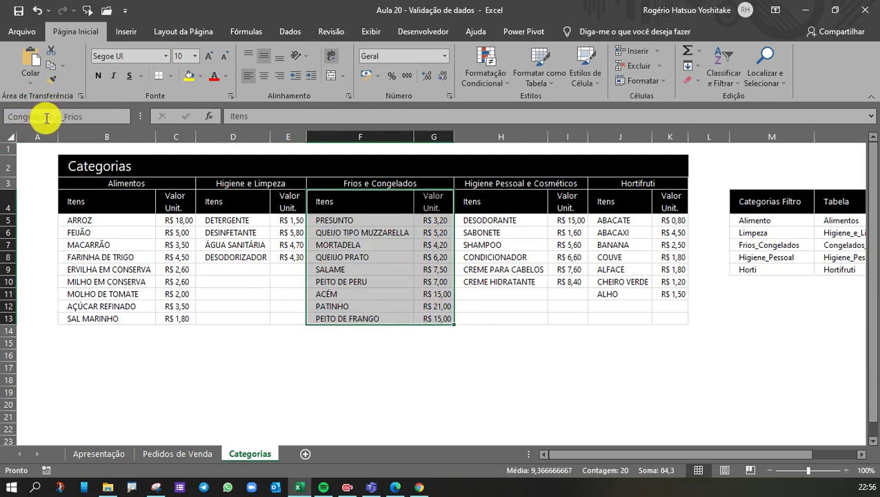
- Copy the table name from N8 and name the range H4:I13 "Higiene_Pessoal_e_Cosméticos"
{"action": "left_click", "coordinate": [507, 241]}
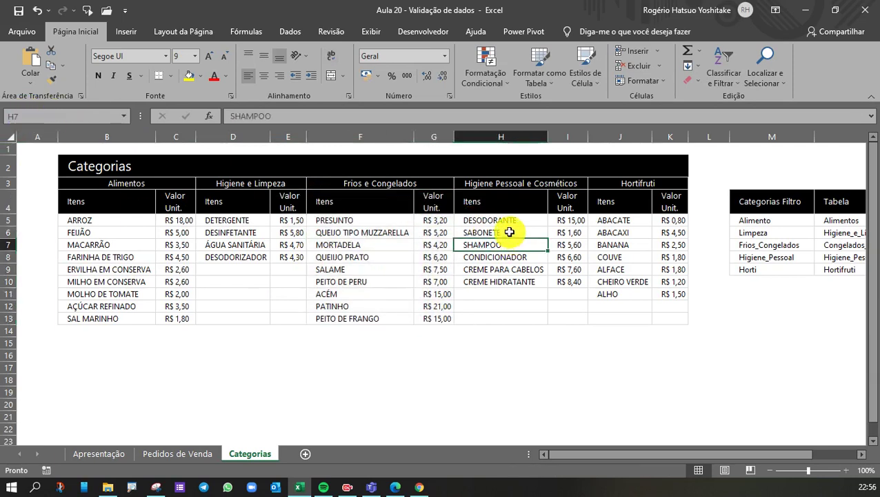
{"action": "left_click_drag", "start_coordinate": [489, 207], "coordinate": [567, 234]}
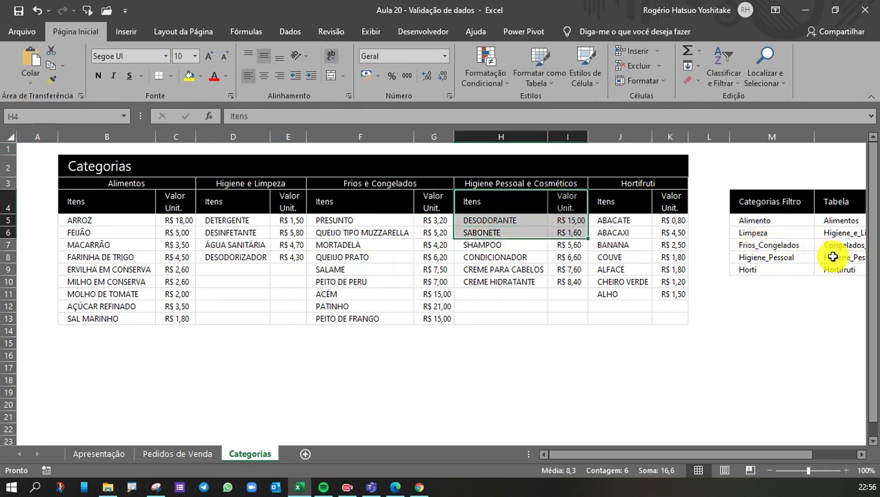
{"action": "left_click", "coordinate": [834, 256]}
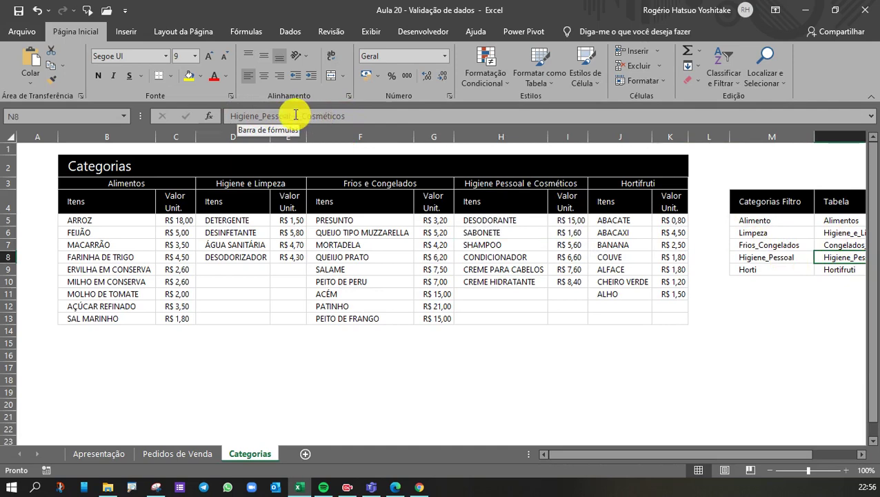
{"action": "left_click_drag", "start_coordinate": [357, 115], "coordinate": [236, 116]}
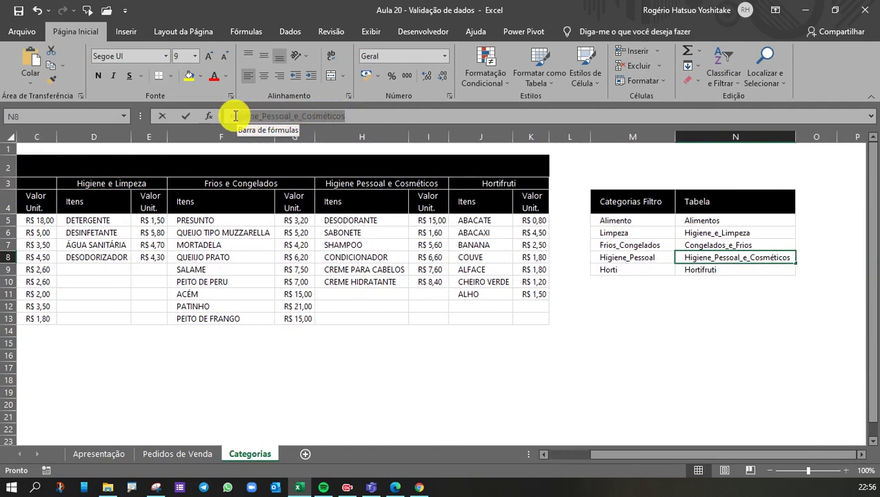
{"action": "right_click", "coordinate": [233, 116]}
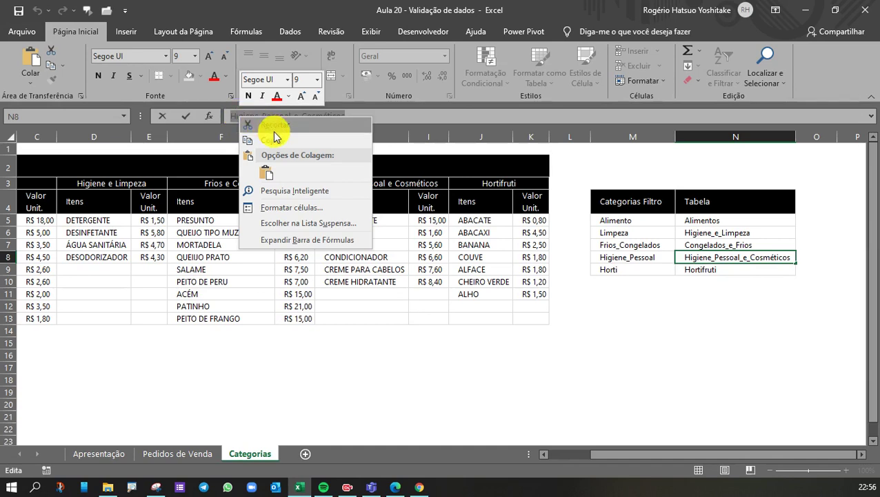
{"action": "left_click", "coordinate": [275, 141]}
{"action": "left_click", "coordinate": [351, 245]}
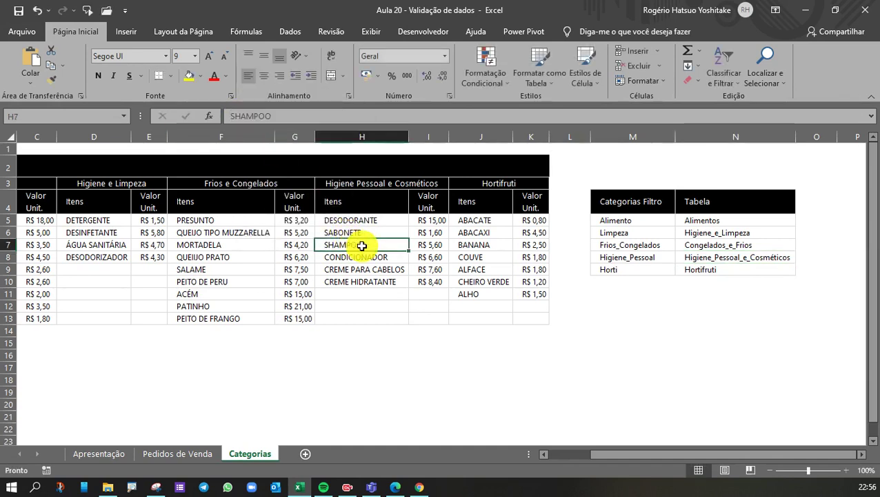
{"action": "left_click_drag", "start_coordinate": [358, 206], "coordinate": [428, 318]}
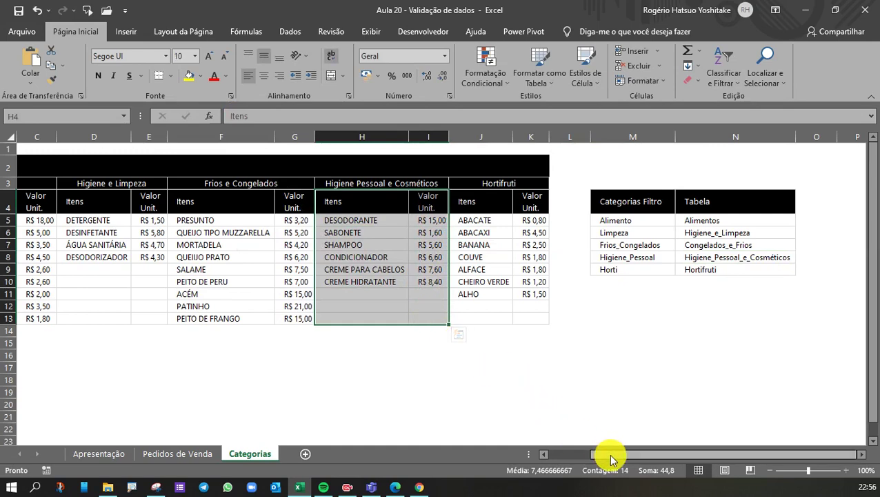
{"action": "left_click_drag", "start_coordinate": [613, 455], "coordinate": [556, 453]}
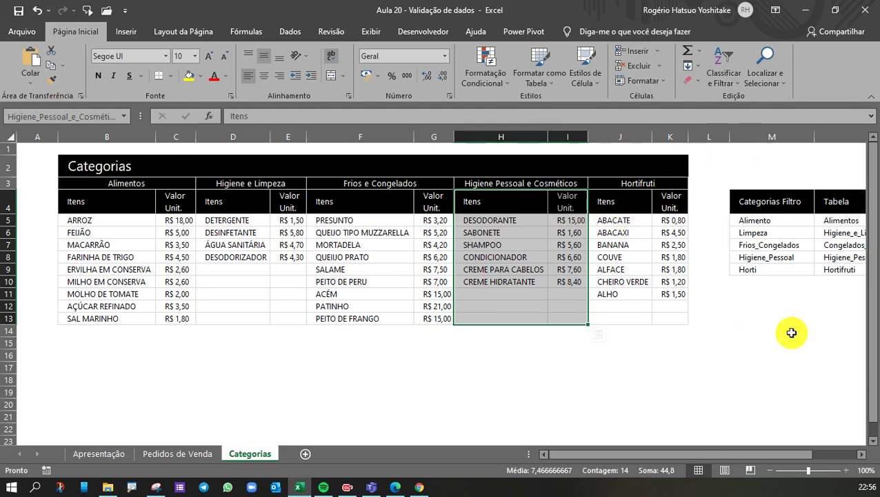
- Copy the table name from N9 and name the range J4:K13 "Hortifruti"
{"action": "left_click", "coordinate": [843, 270]}
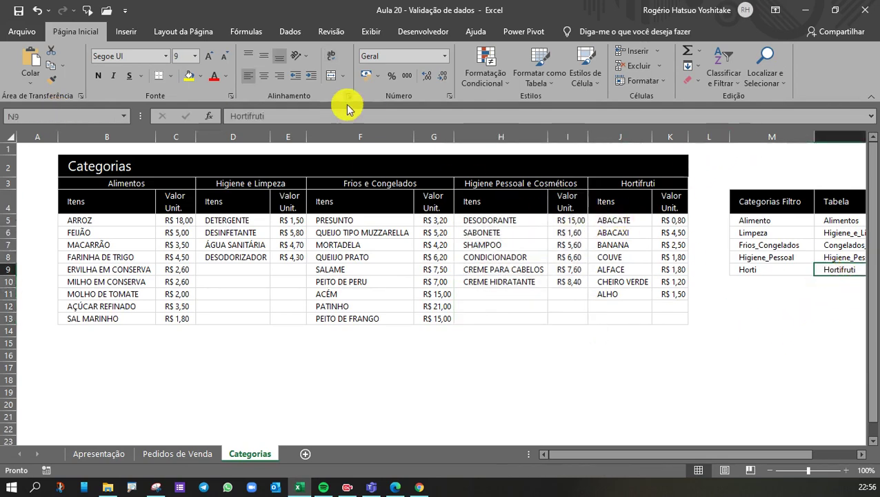
{"action": "double_click", "coordinate": [249, 116]}
{"action": "right_click", "coordinate": [253, 119]}
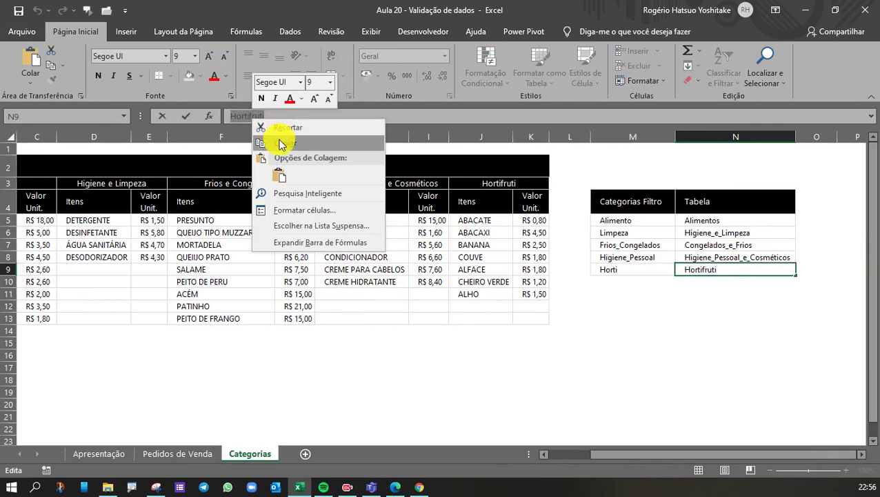
{"action": "left_click", "coordinate": [285, 143]}
{"action": "left_click", "coordinate": [385, 319]}
{"action": "left_click", "coordinate": [497, 204]}
{"action": "left_click_drag", "start_coordinate": [497, 204], "coordinate": [537, 319]}
{"action": "left_click_drag", "start_coordinate": [602, 453], "coordinate": [542, 452]}
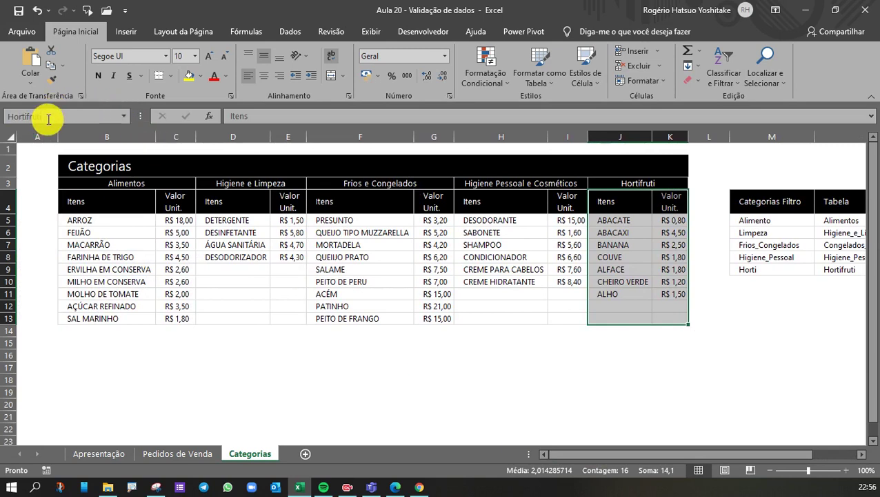
{"action": "left_click", "coordinate": [213, 269]}
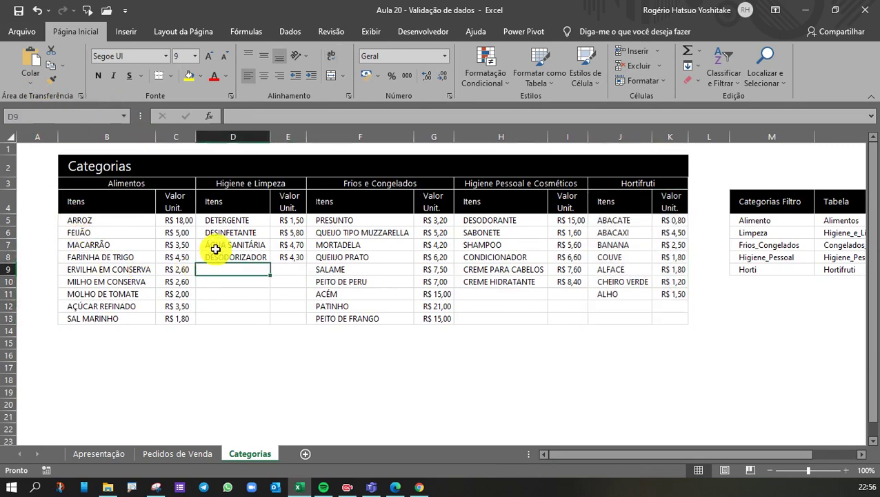
{"action": "left_click", "coordinate": [476, 258]}
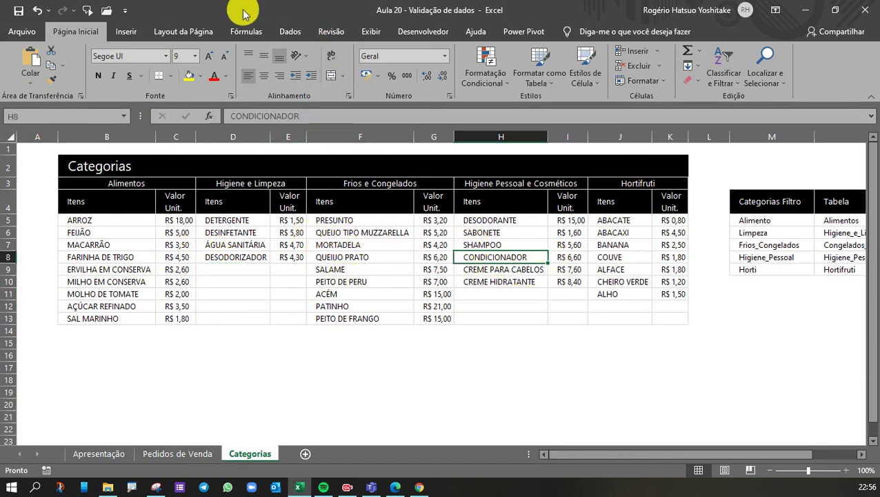
- Review the workbook's defined names and their cell references in the Name Manager, widening the column that shows the references
{"action": "left_click", "coordinate": [245, 31]}
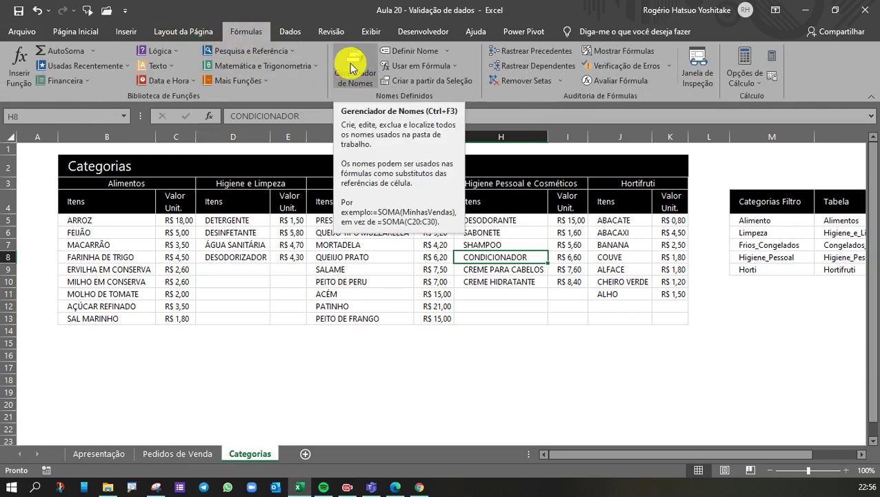
{"action": "left_click", "coordinate": [350, 65]}
{"action": "left_click_drag", "start_coordinate": [509, 69], "coordinate": [565, 96]}
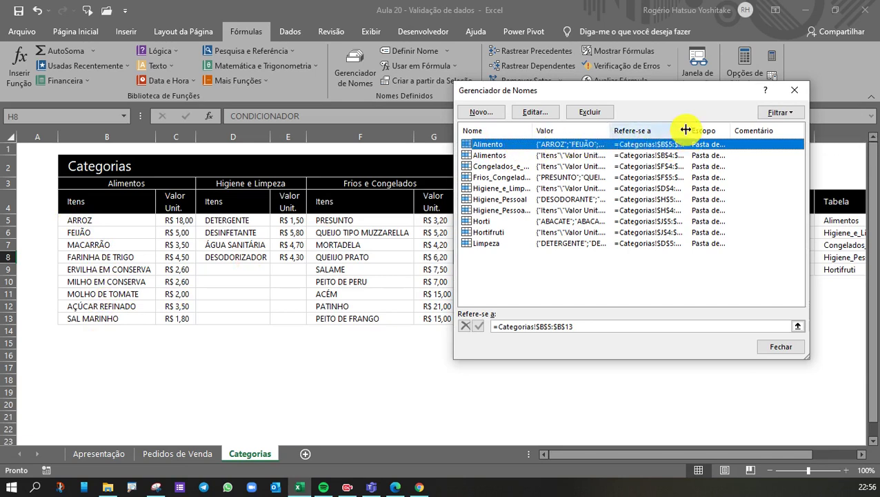
{"action": "left_click_drag", "start_coordinate": [686, 130], "coordinate": [729, 129]}
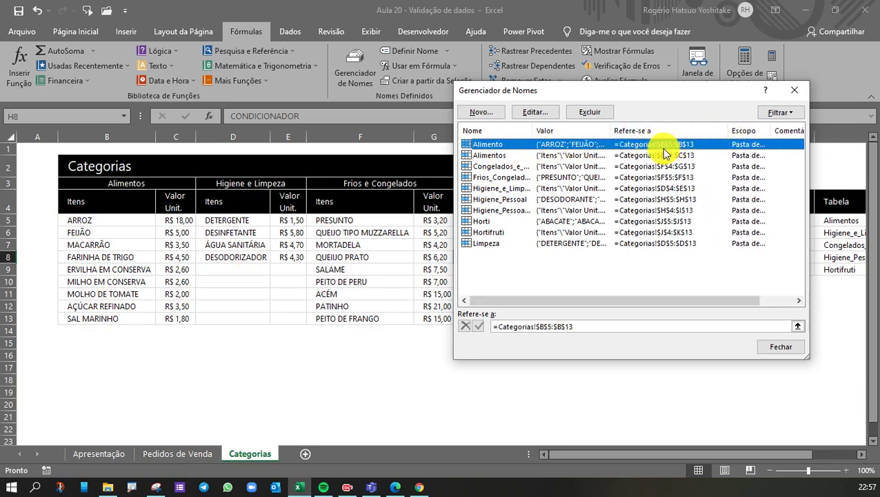
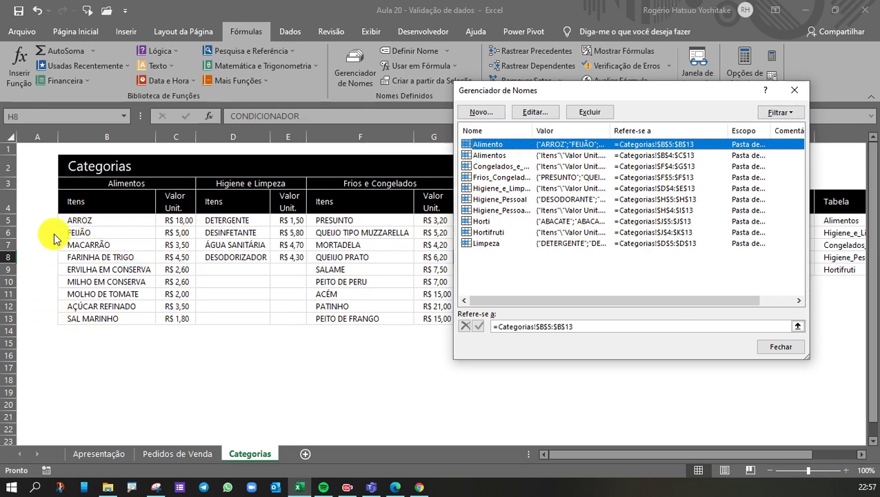
{"action": "left_click", "coordinate": [798, 93]}
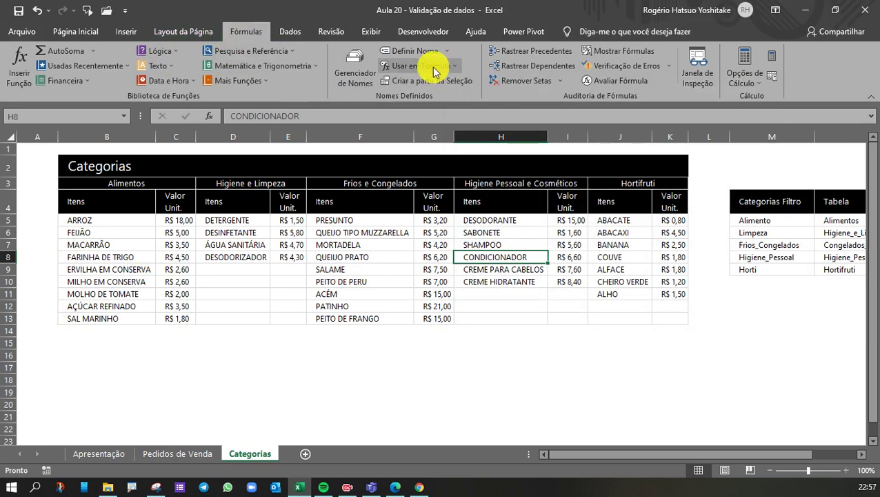
{"action": "left_click", "coordinate": [361, 63]}
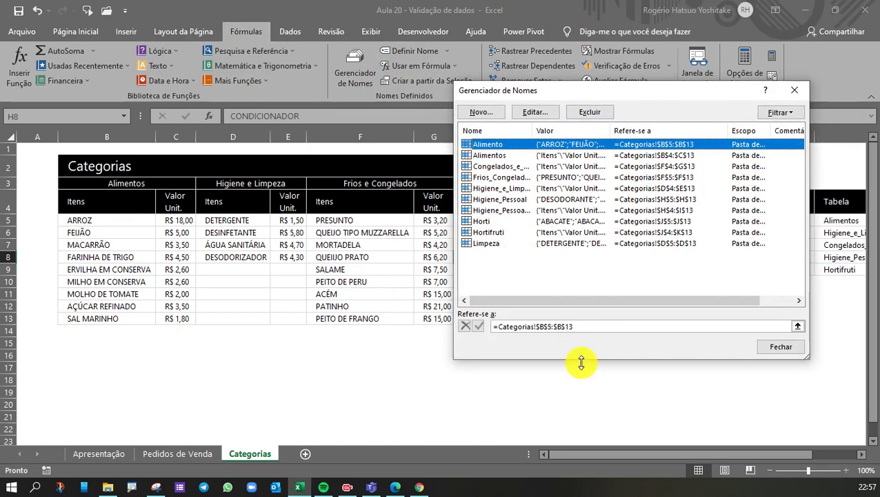
{"action": "left_click", "coordinate": [793, 92]}
{"action": "left_click", "coordinate": [295, 344]}
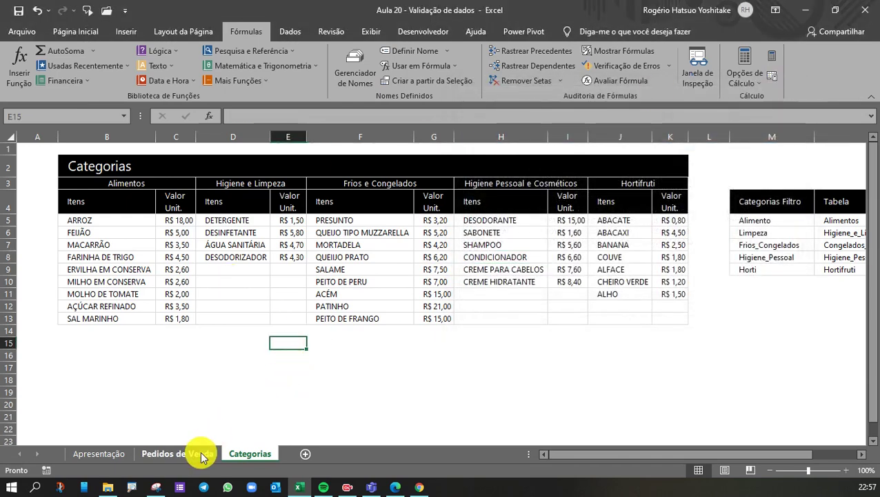
- On the Pedidos de Venda sheet, examine the table names in helper column I alongside the empty Valor Unit. cell G5
{"action": "left_click", "coordinate": [200, 454]}
{"action": "left_click", "coordinate": [629, 282]}
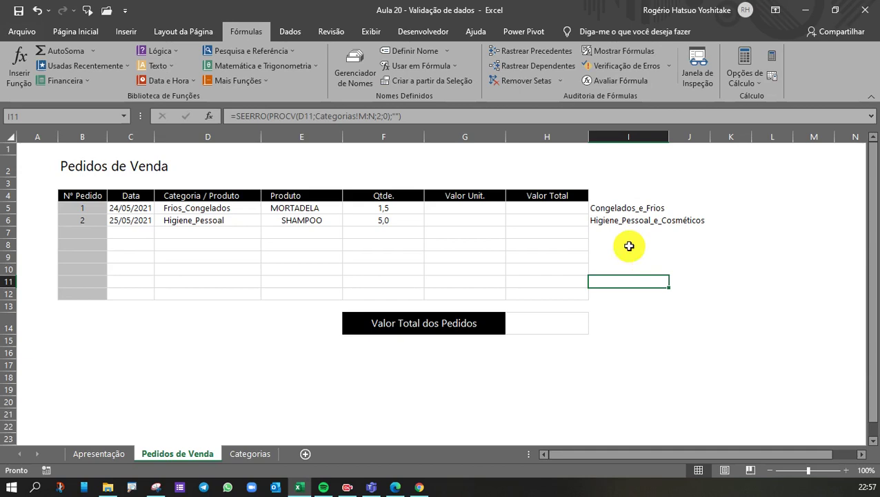
{"action": "left_click", "coordinate": [441, 208]}
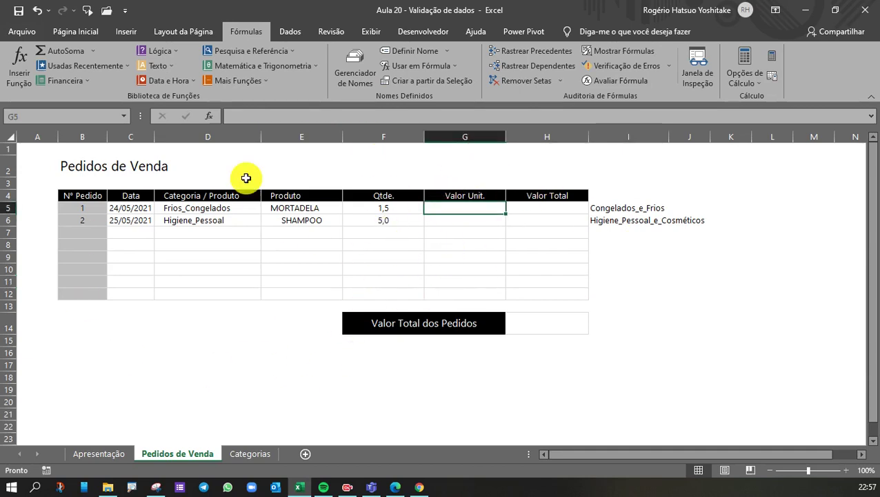
{"action": "left_click", "coordinate": [683, 250]}
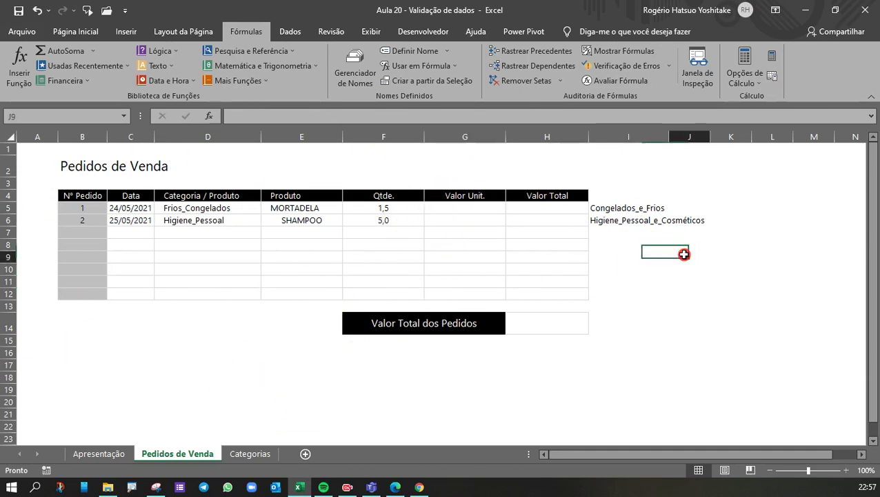
{"action": "left_click", "coordinate": [621, 220]}
{"action": "left_click", "coordinate": [607, 207]}
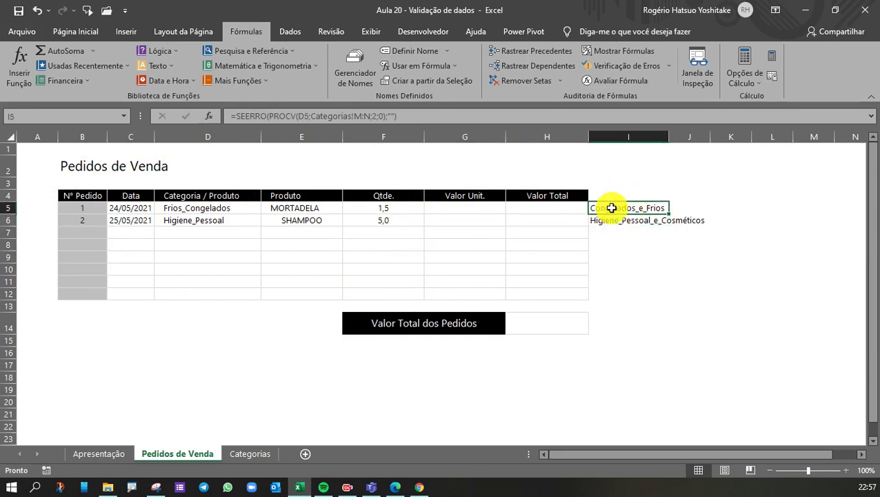
{"action": "left_click", "coordinate": [467, 208]}
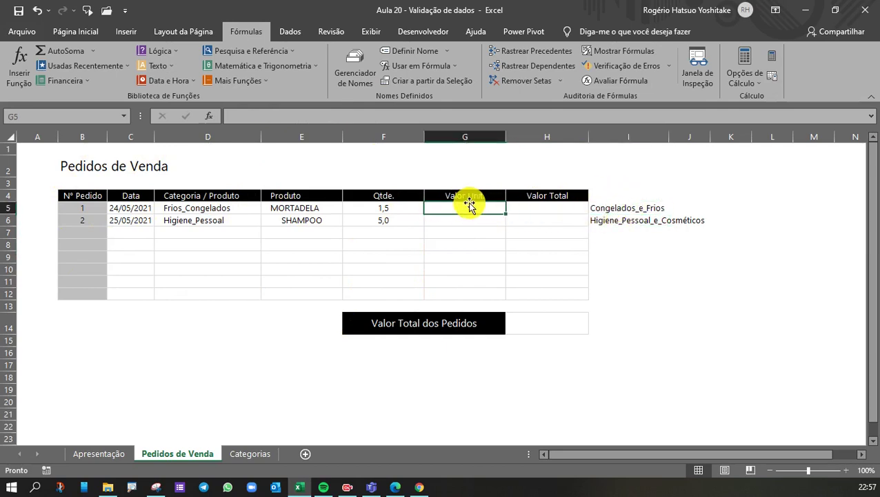
{"action": "left_click", "coordinate": [615, 207]}
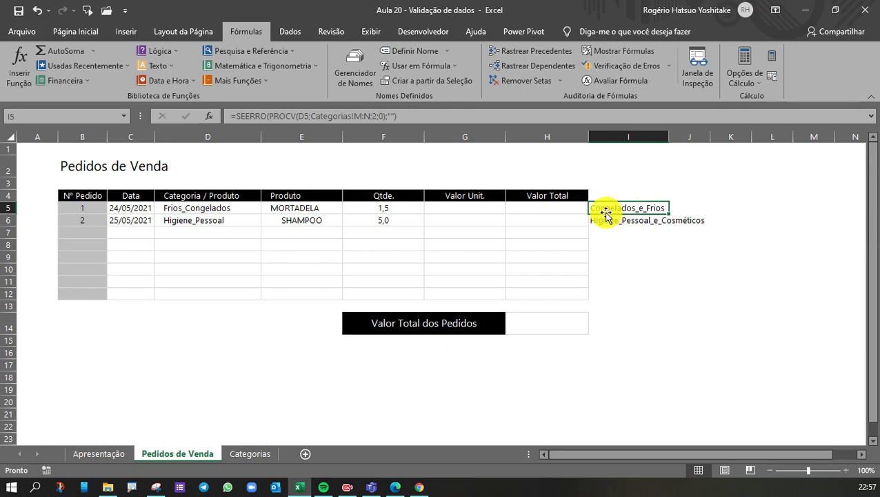
- On the Categorias sheet, examine the item and unit price columns of the Alimentos and Higiene e Limpeza tables
{"action": "left_click", "coordinate": [253, 455]}
{"action": "left_click_drag", "start_coordinate": [84, 217], "coordinate": [81, 319]}
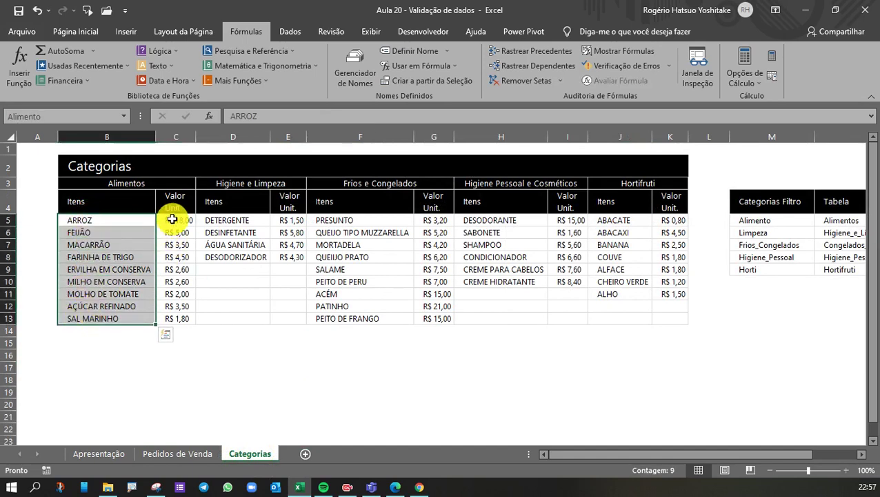
{"action": "left_click_drag", "start_coordinate": [172, 220], "coordinate": [170, 319]}
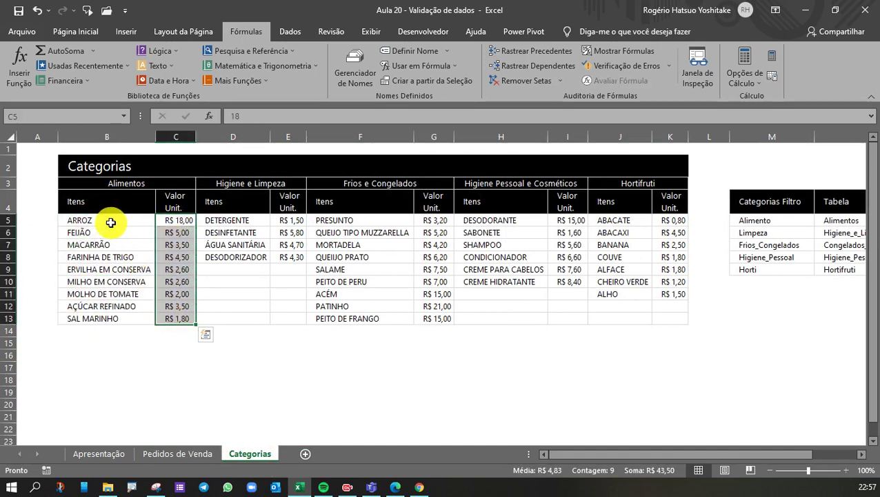
{"action": "left_click_drag", "start_coordinate": [112, 222], "coordinate": [109, 319]}
{"action": "left_click_drag", "start_coordinate": [169, 220], "coordinate": [167, 323]}
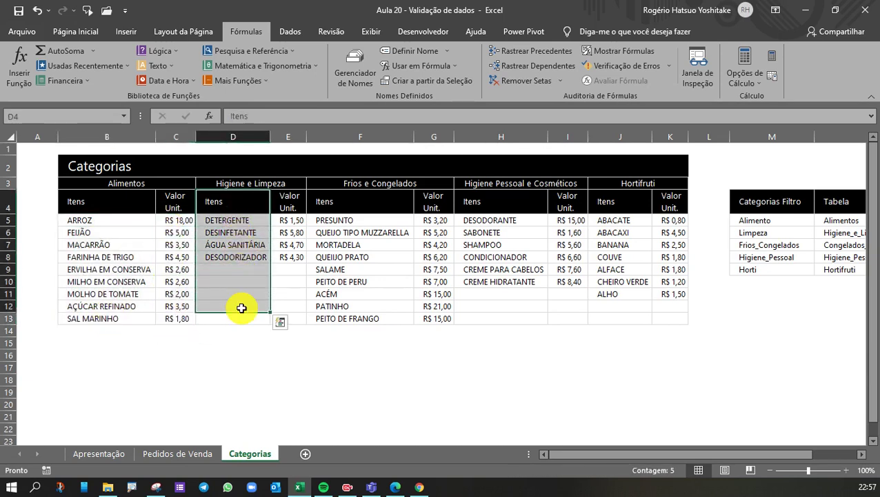
{"action": "left_click_drag", "start_coordinate": [285, 202], "coordinate": [289, 316]}
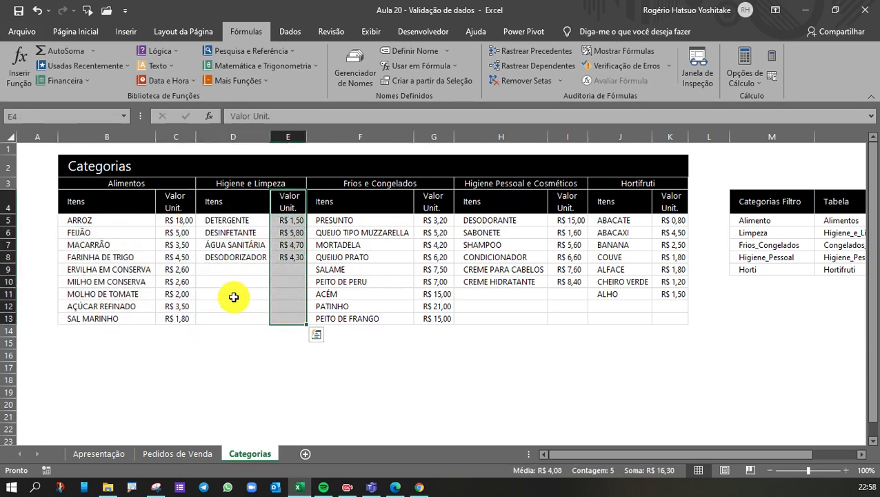
- On the Pedidos de Venda sheet, enter the price lookup formula =PROCV(E5;INDIRETO(I5);2;0) in Valor Unit. cell G5
{"action": "left_click", "coordinate": [204, 452]}
{"action": "left_click", "coordinate": [428, 207]}
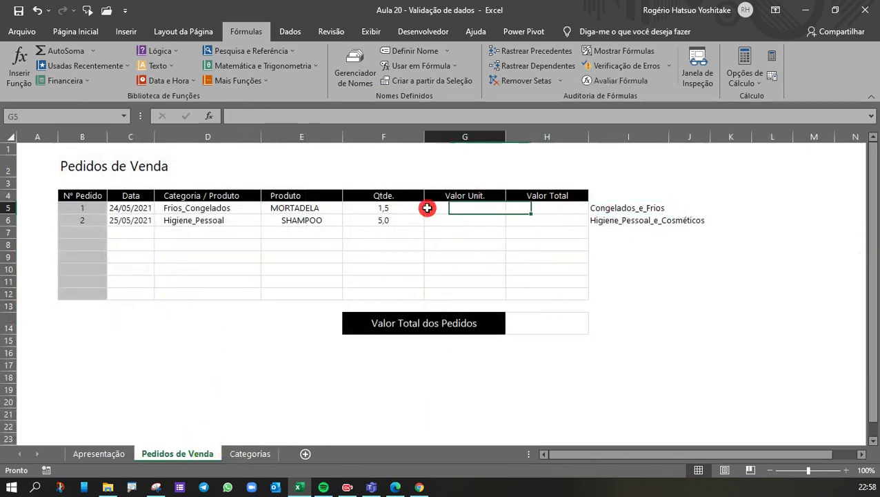
{"action": "type", "text": "="}
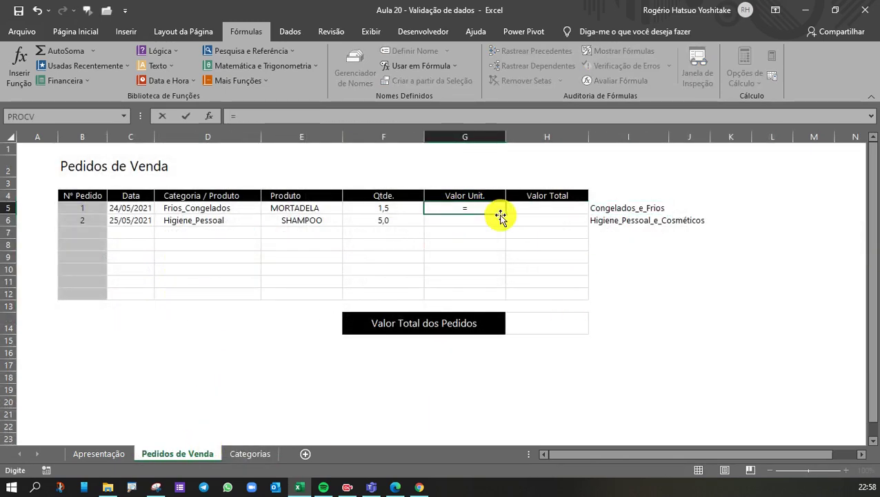
{"action": "type", "text": "PROCV("}
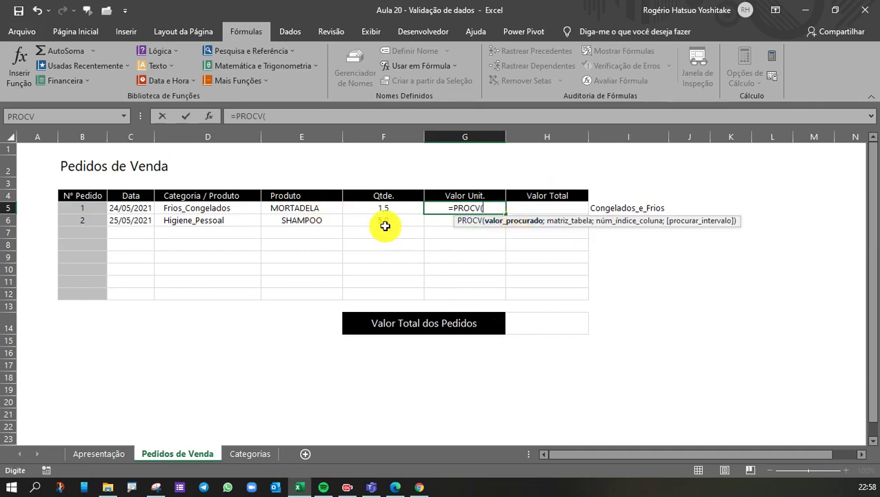
{"action": "left_click", "coordinate": [295, 207]}
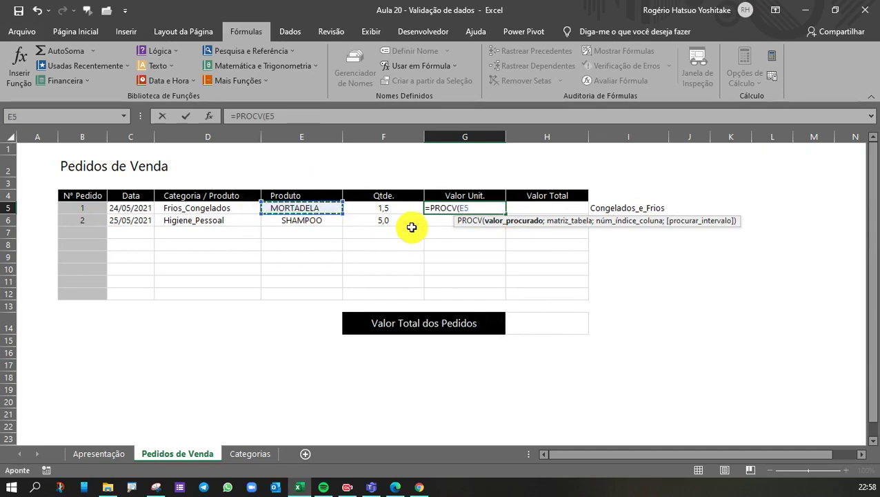
{"action": "type", "text": ";"}
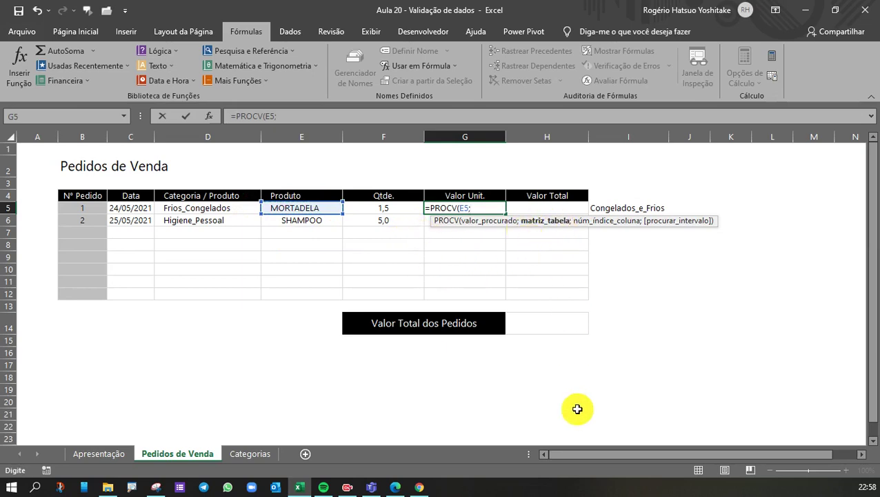
{"action": "type", "text": "INDI"}
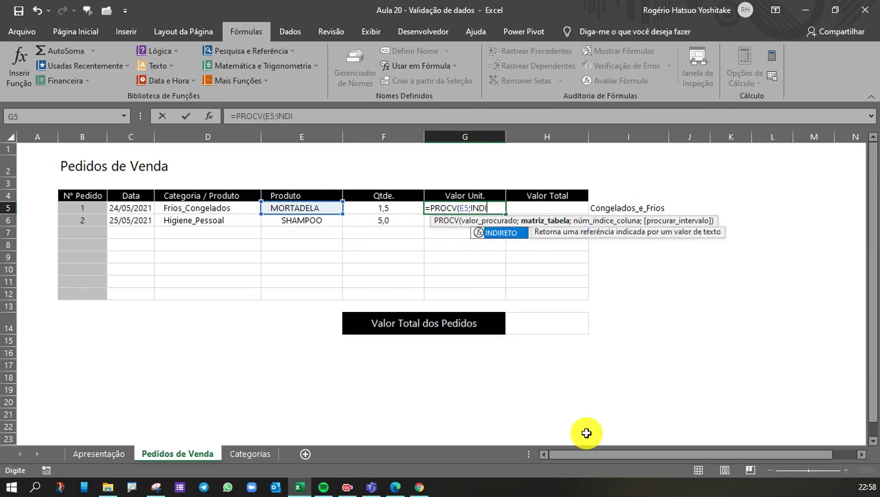
{"action": "type", "text": "RETO"}
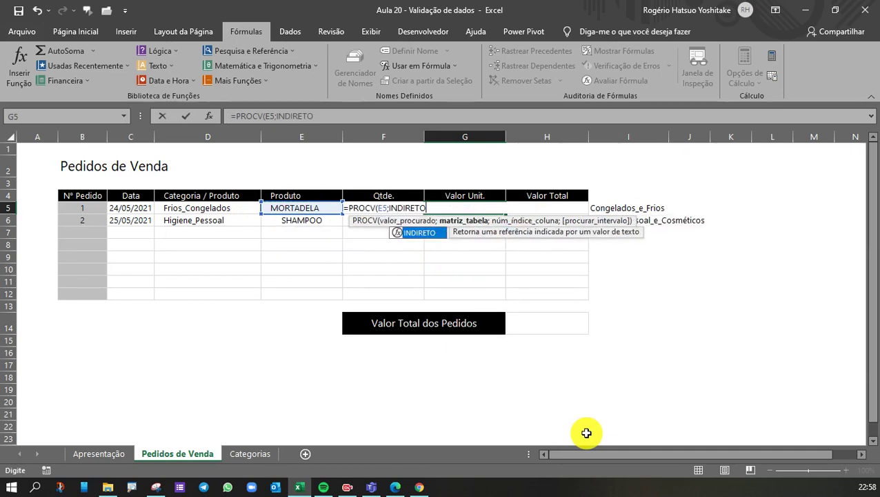
{"action": "type", "text": "("}
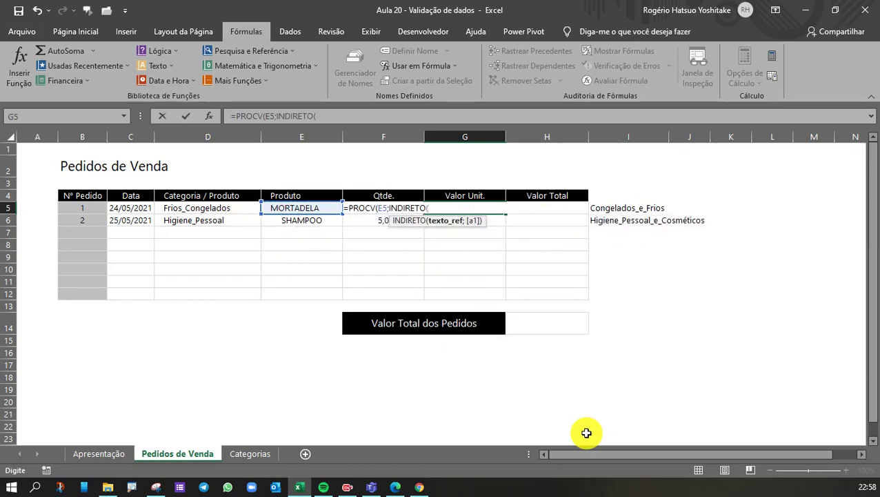
{"action": "left_click", "coordinate": [614, 208]}
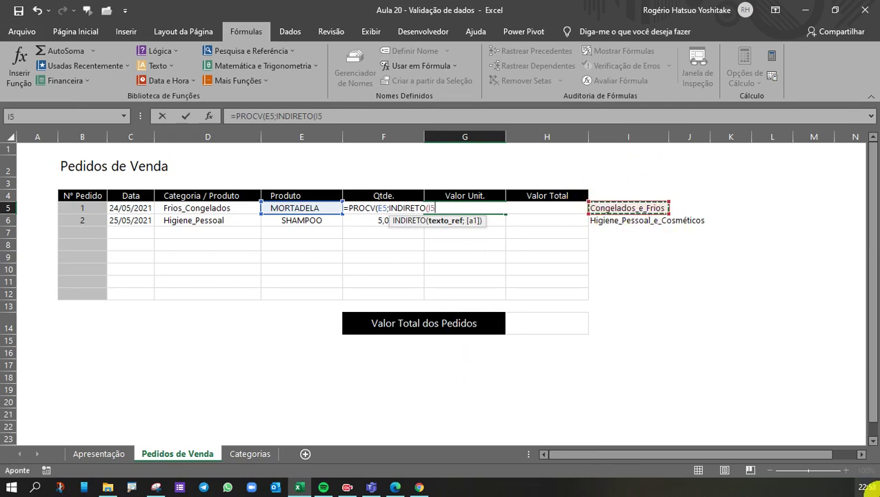
{"action": "type", "text": ")"}
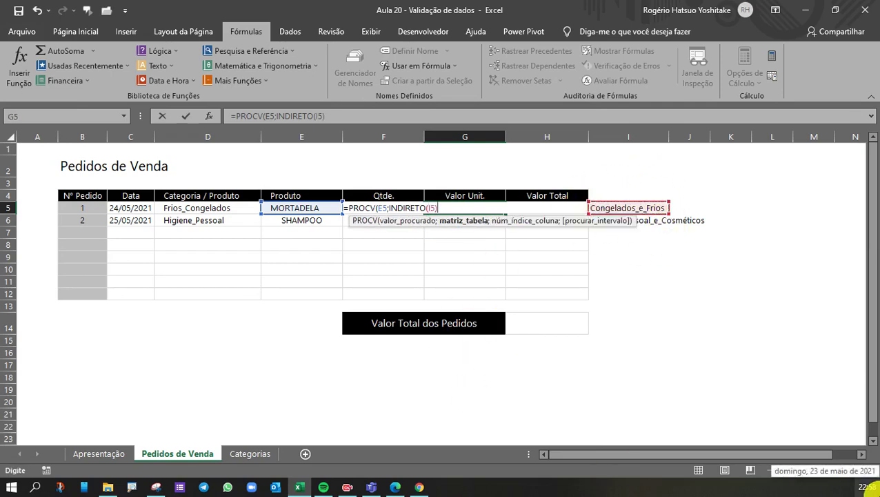
{"action": "type", "text": ";"}
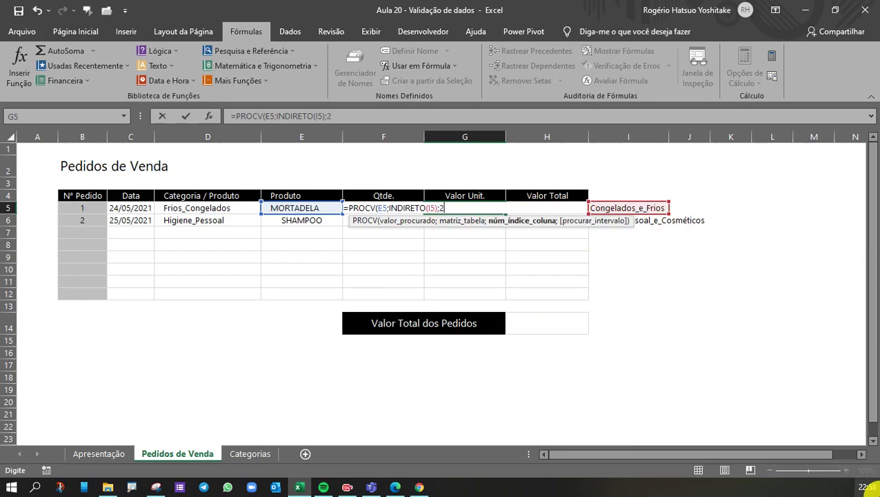
{"action": "type", "text": "2;"}
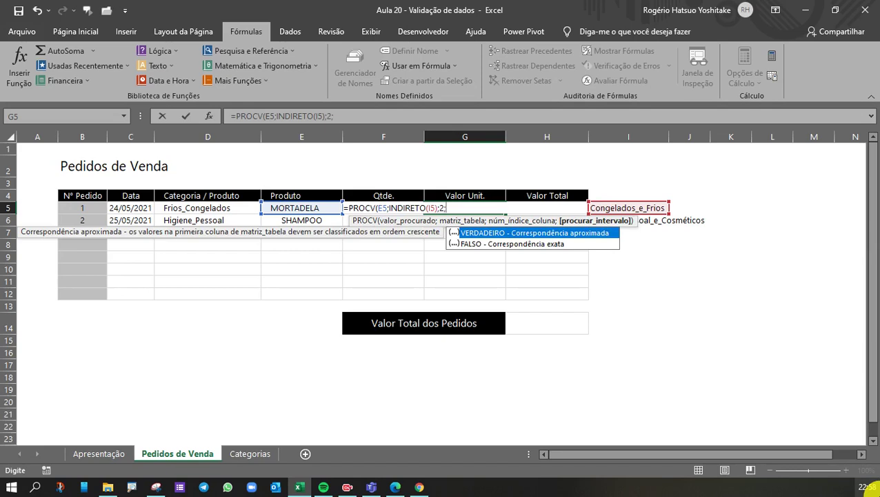
{"action": "type", "text": "0)"}
{"action": "key", "text": "Return"}
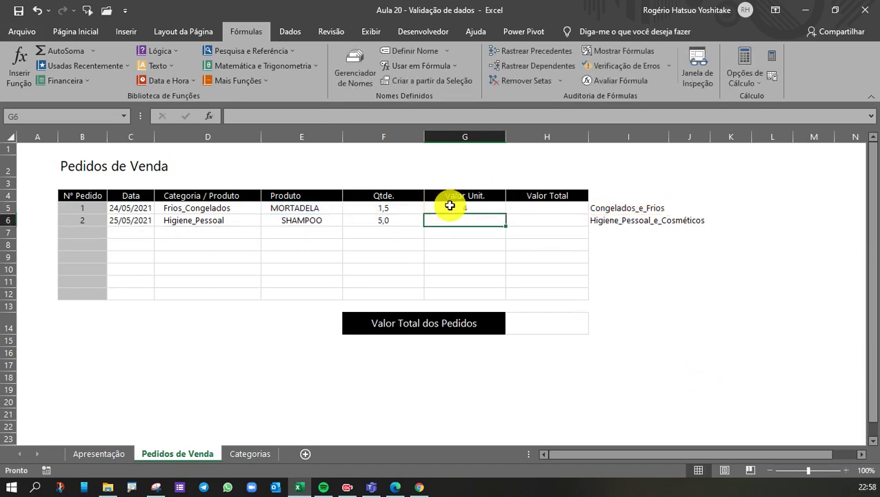
- Format the Valor Unit. cells G5:G12 with the R$ accounting number format
{"action": "left_click_drag", "start_coordinate": [449, 204], "coordinate": [456, 290]}
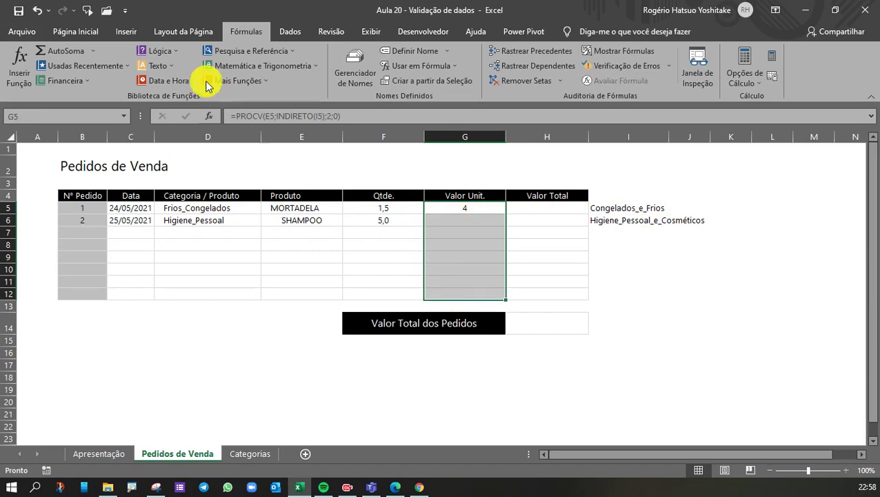
{"action": "left_click", "coordinate": [76, 31]}
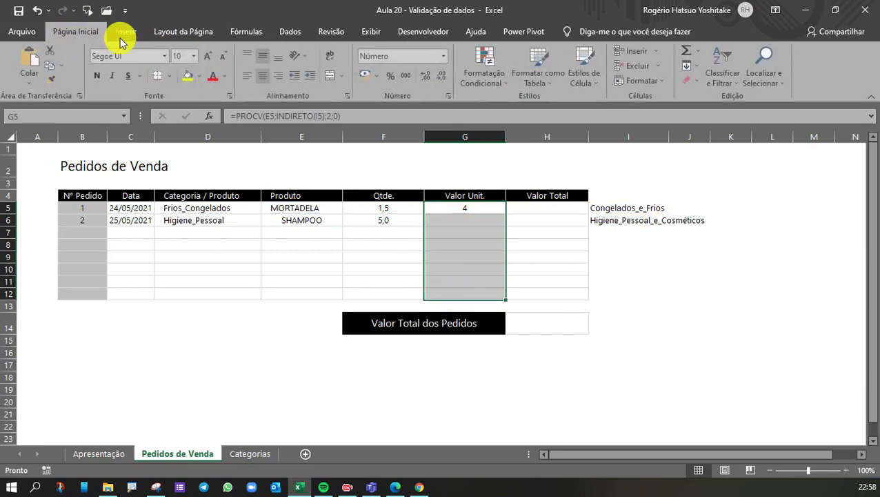
{"action": "left_click", "coordinate": [365, 74]}
{"action": "left_click", "coordinate": [583, 245]}
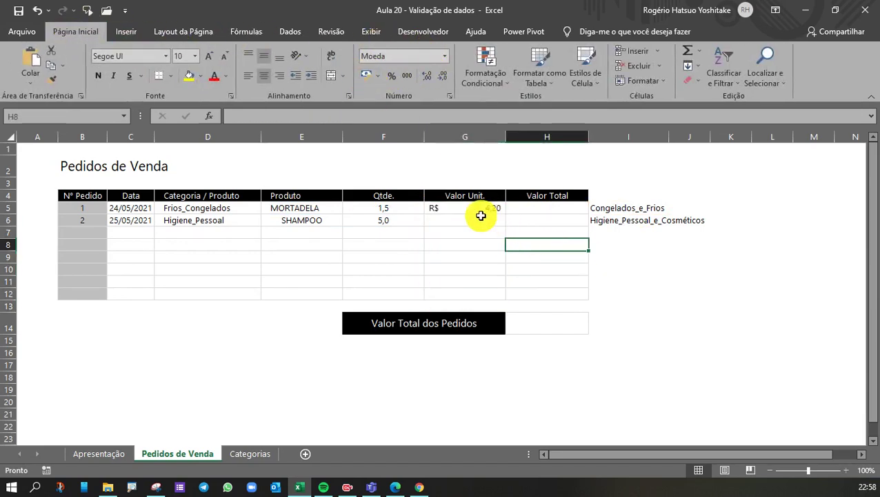
- Compare the looked-up unit price in G5 with the Frios e Congelados price list on the Categorias sheet
{"action": "left_click", "coordinate": [470, 211]}
{"action": "left_click", "coordinate": [302, 220]}
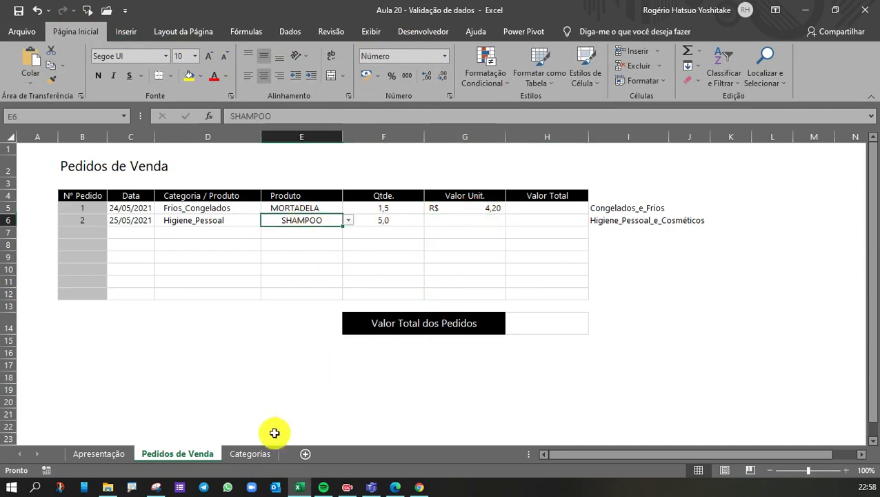
{"action": "left_click", "coordinate": [249, 453]}
{"action": "left_click", "coordinate": [374, 232]}
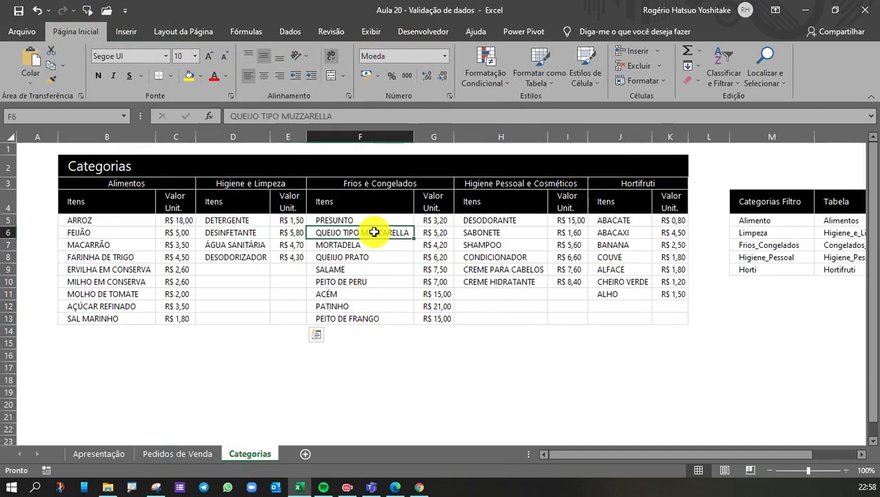
- On the Pedidos de Venda sheet, copy the Valor Unit. lookup formula from G5 down to G12
{"action": "left_click_drag", "start_coordinate": [370, 248], "coordinate": [436, 247]}
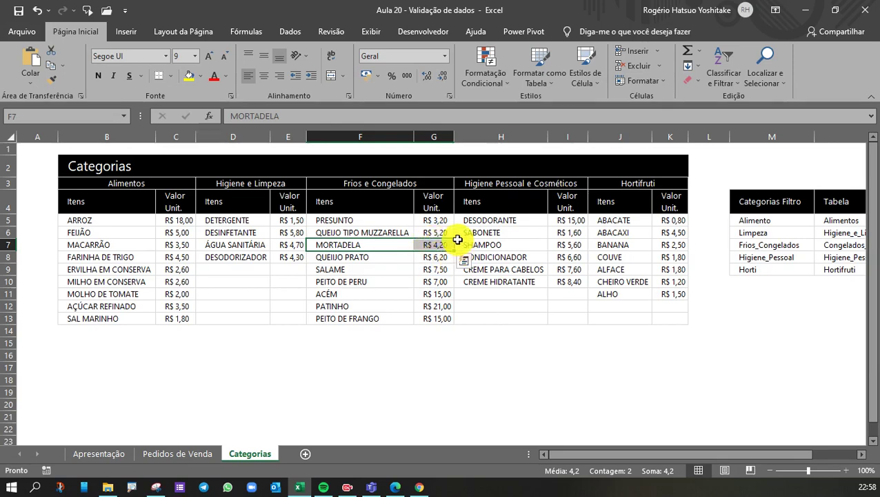
{"action": "left_click", "coordinate": [198, 453]}
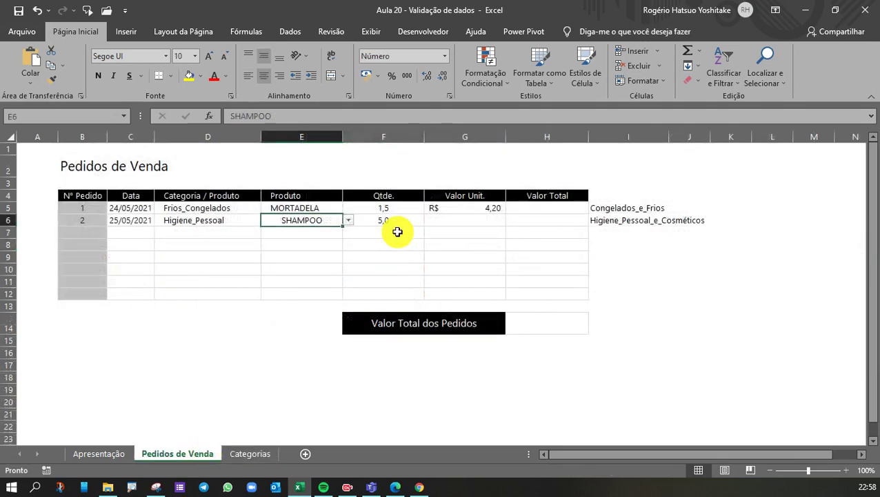
{"action": "left_click", "coordinate": [377, 219]}
{"action": "left_click", "coordinate": [489, 221]}
{"action": "left_click", "coordinate": [503, 198]}
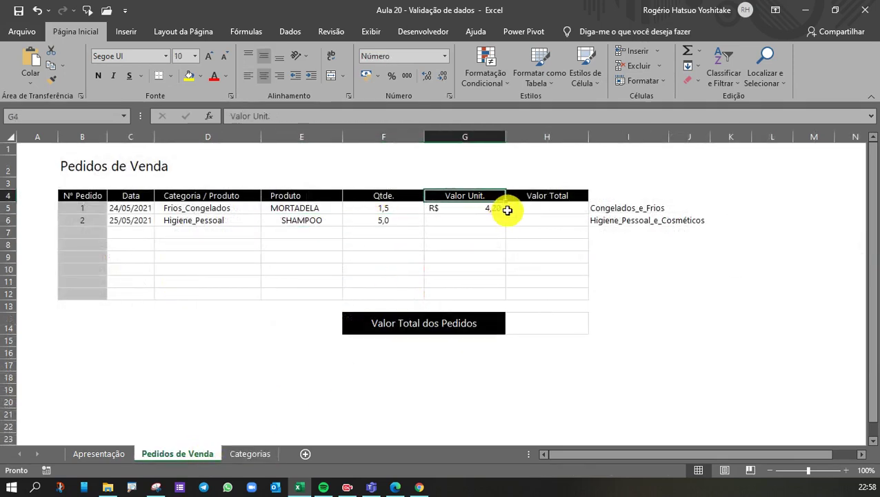
{"action": "left_click", "coordinate": [496, 208]}
{"action": "left_click_drag", "start_coordinate": [500, 215], "coordinate": [501, 300]}
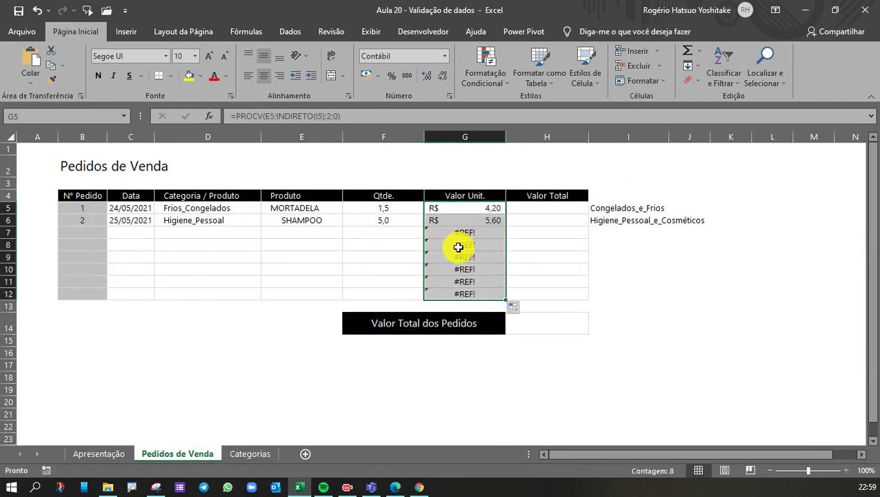
- Wrap the G5 lookup in an error fallback to empty text: =SEERRO(PROCV(E5;INDIRETO(I5);2;0);"")
{"action": "left_click", "coordinate": [458, 209]}
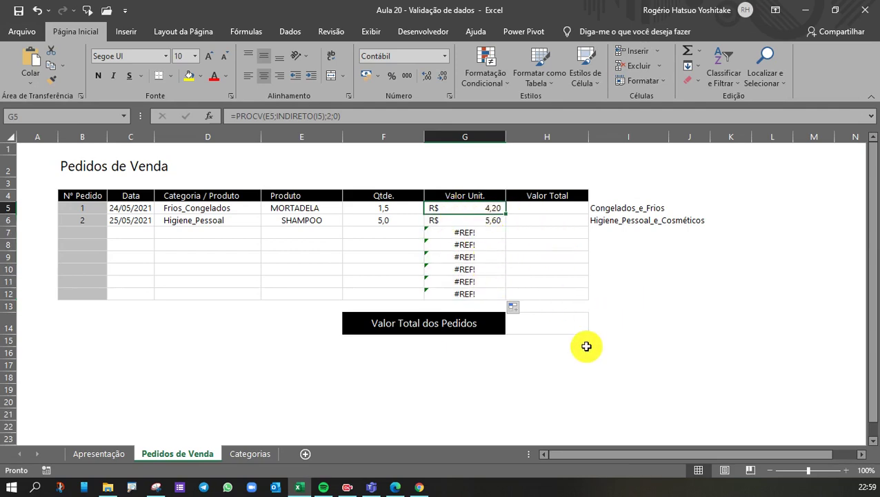
{"action": "left_click", "coordinate": [236, 115]}
{"action": "type", "text": "SEERRO("}
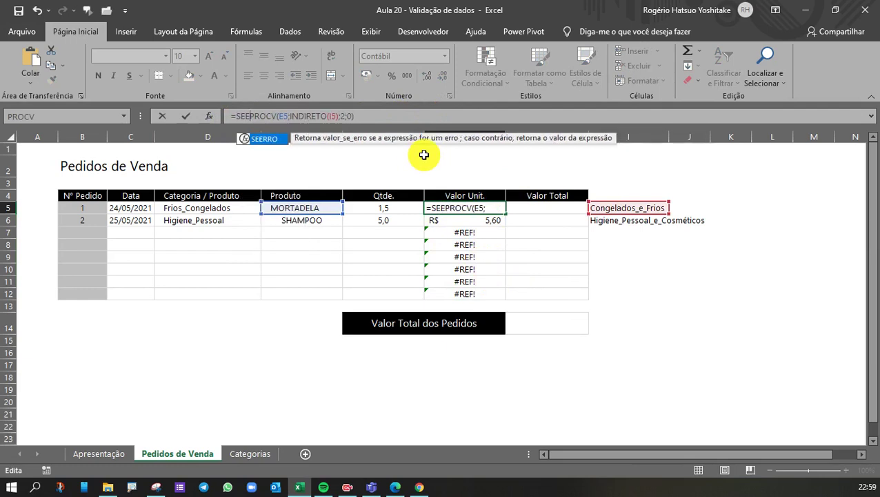
{"action": "left_click", "coordinate": [378, 116]}
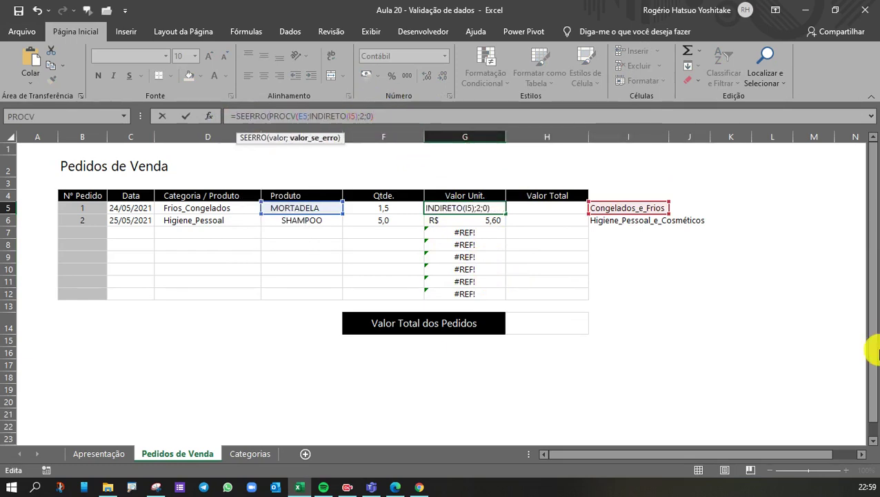
{"action": "type", "text": ";\"\""}
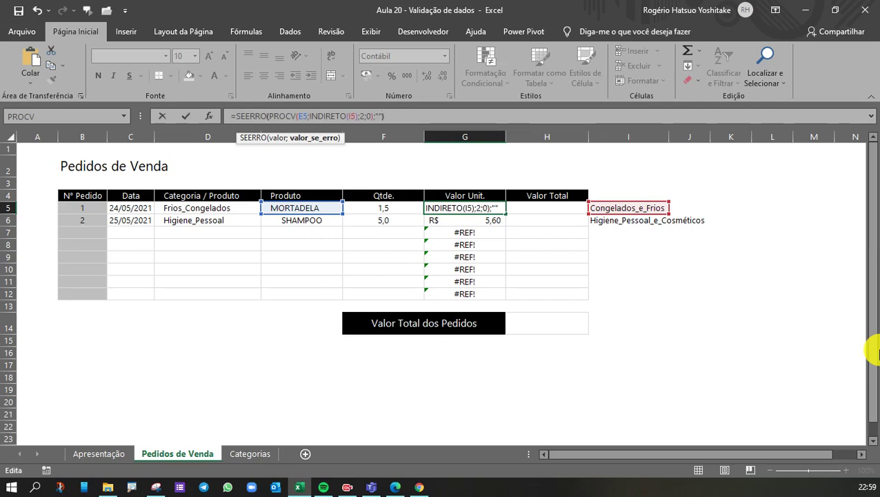
{"action": "type", "text": ")"}
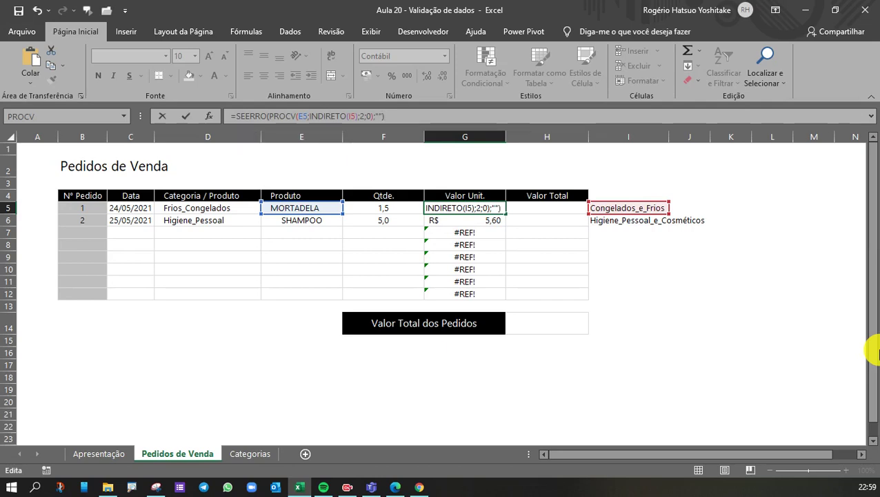
{"action": "key", "text": "Return"}
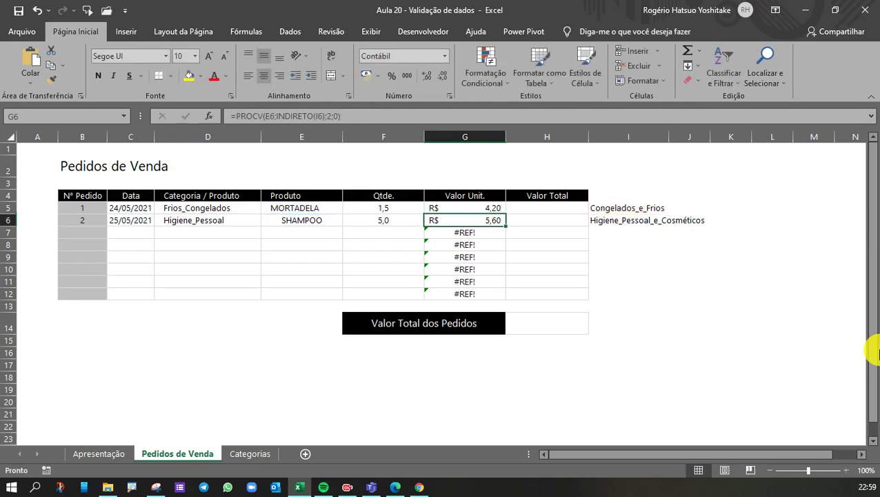
- Copy the SEERRO version of the price lookup from G5 through the Valor Unit. cells down to G12
{"action": "left_click", "coordinate": [480, 209]}
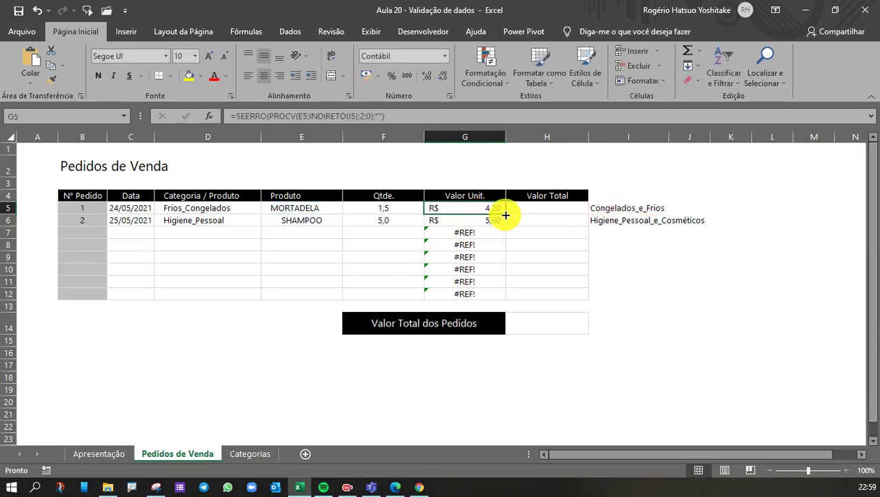
{"action": "left_click_drag", "start_coordinate": [506, 215], "coordinate": [507, 299]}
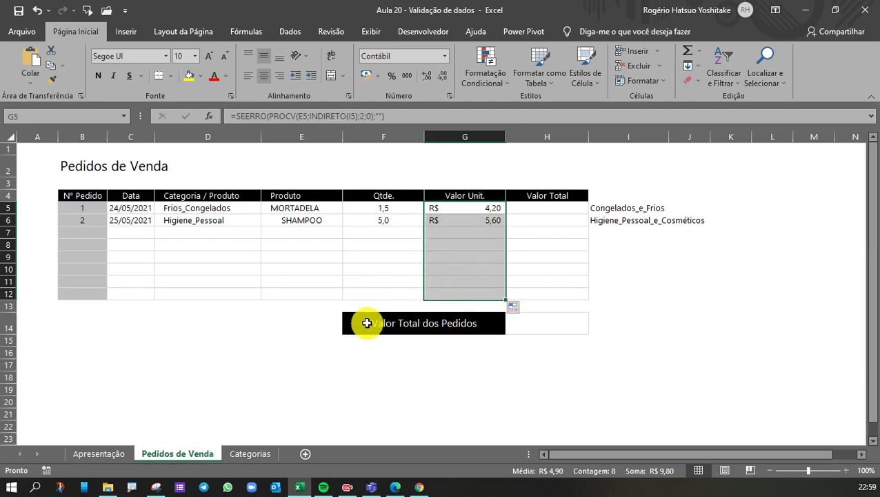
{"action": "left_click", "coordinate": [565, 292]}
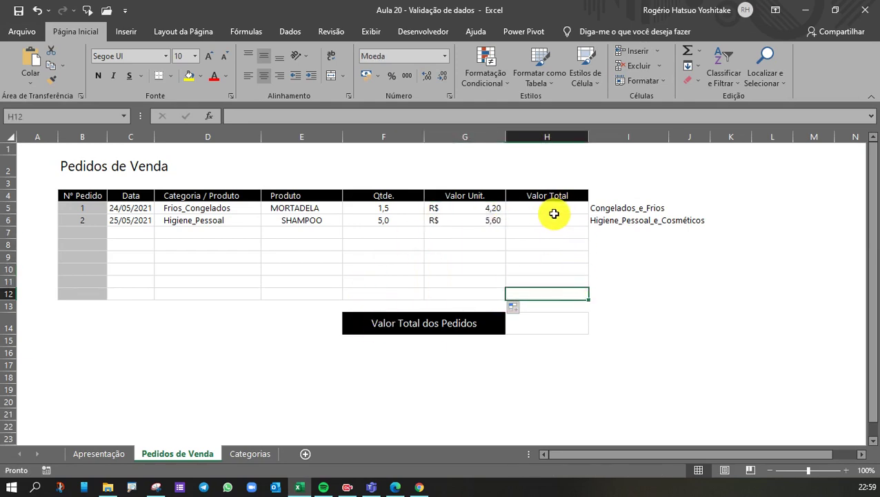
- Review the first order's cells from Nº Pedido to Valor Unit. as the conditions for calculating Valor Total
{"action": "left_click", "coordinate": [554, 214]}
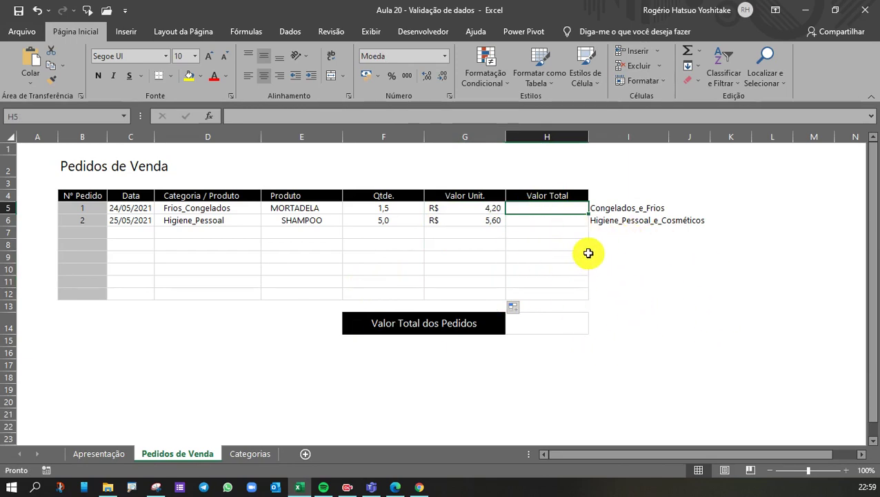
{"action": "left_click", "coordinate": [82, 207]}
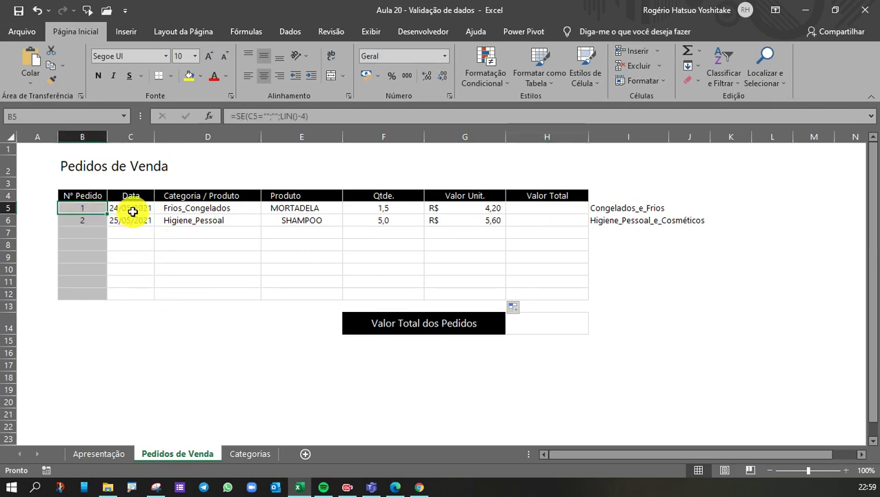
{"action": "left_click", "coordinate": [131, 209]}
{"action": "left_click", "coordinate": [197, 209]}
{"action": "left_click", "coordinate": [286, 209]}
{"action": "left_click", "coordinate": [372, 209]}
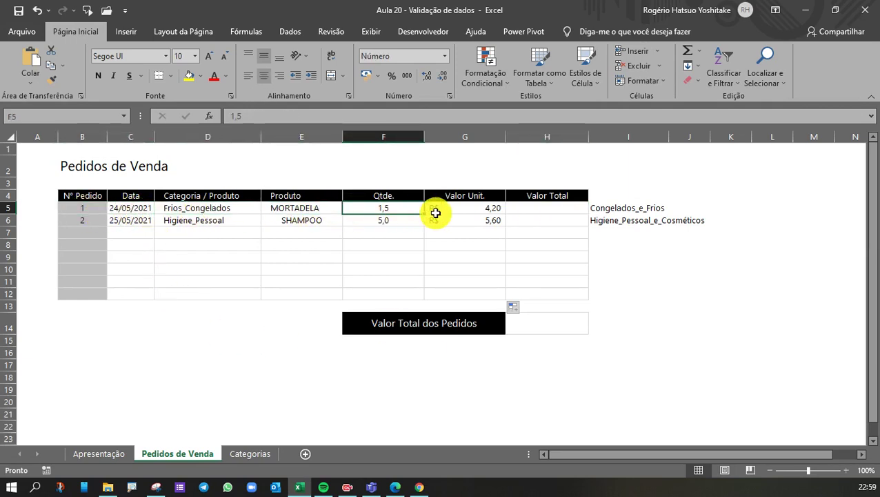
{"action": "left_click", "coordinate": [448, 210]}
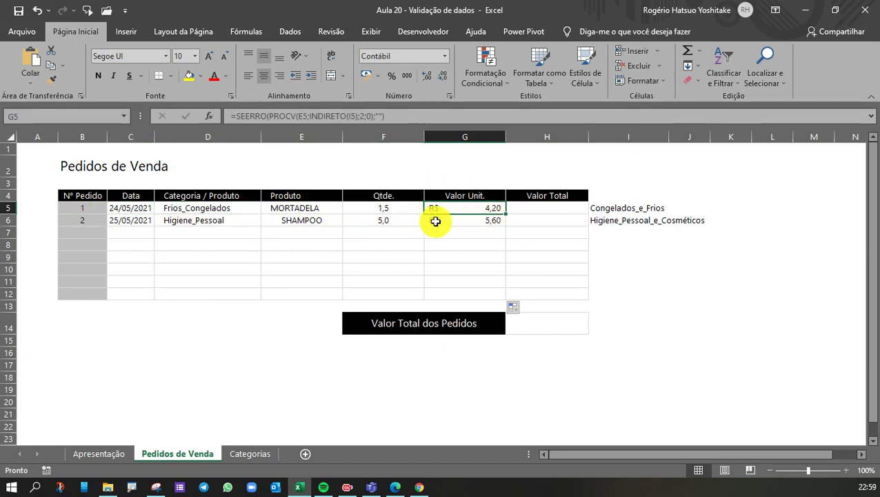
- In Valor Total cell H5, begin an SE formula with an OU test for empty cells B5, C5 and D5
{"action": "left_click", "coordinate": [551, 208]}
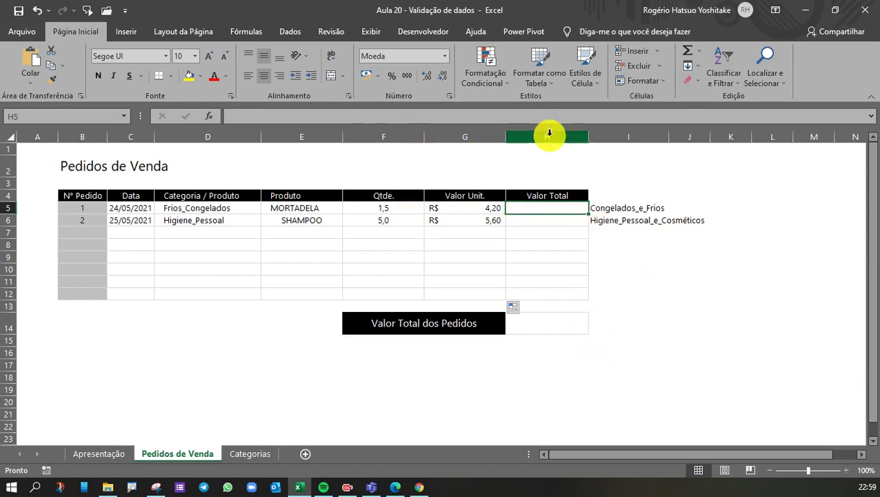
{"action": "type", "text": "=SE("}
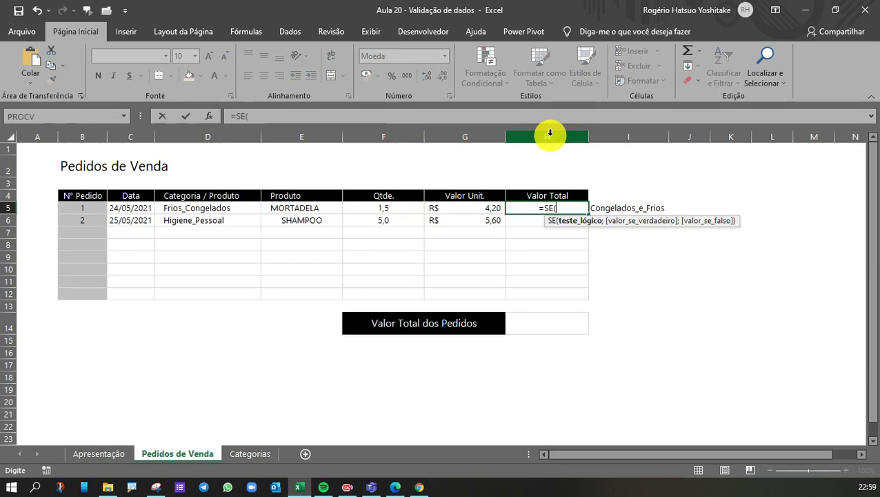
{"action": "type", "text": "OU"}
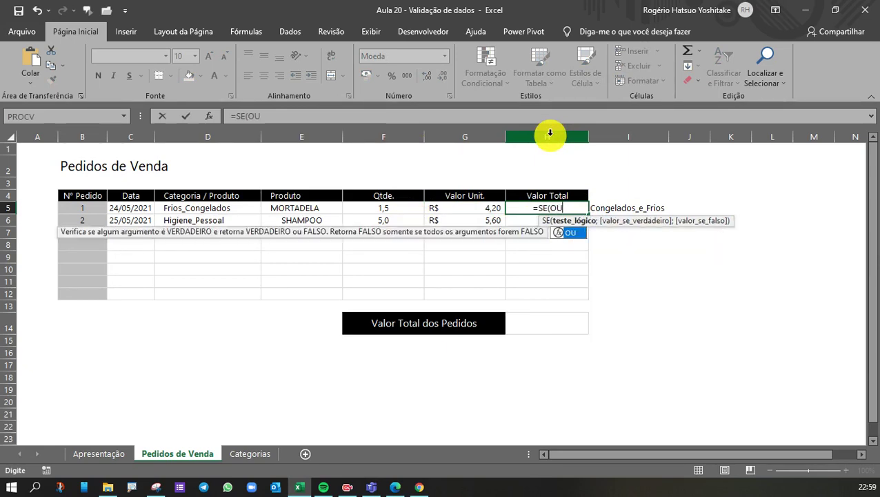
{"action": "type", "text": "("}
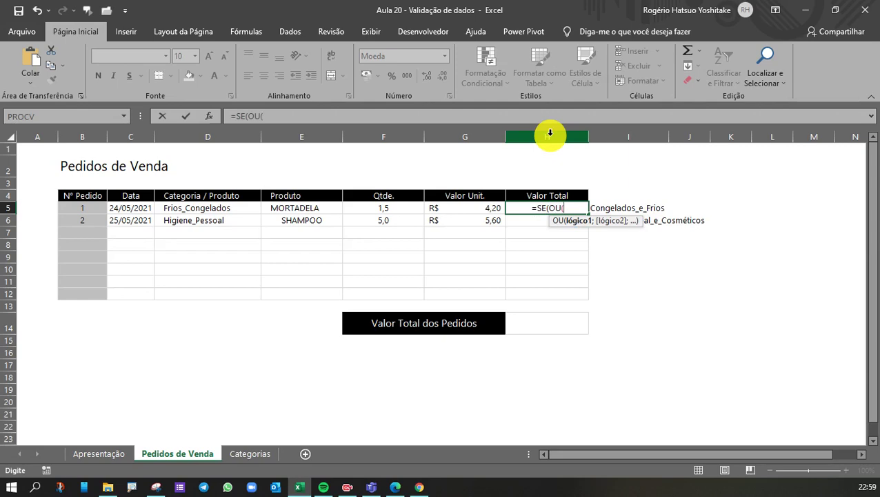
{"action": "left_click", "coordinate": [97, 211]}
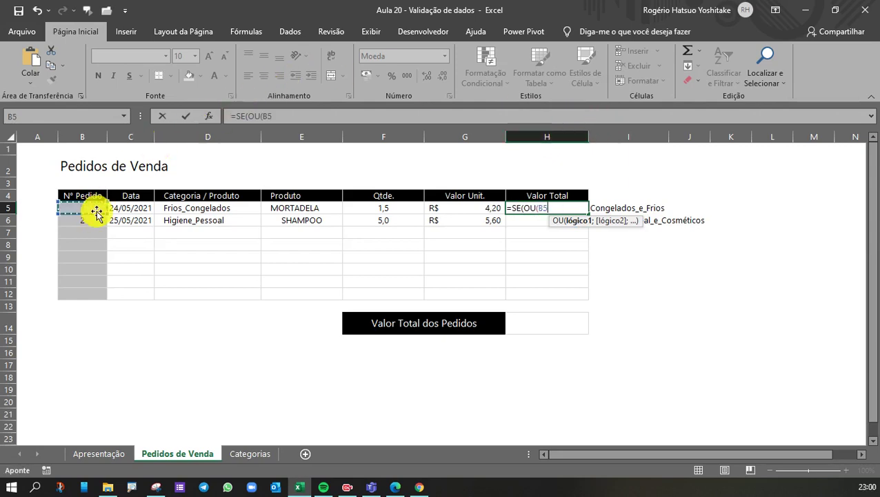
{"action": "type", "text": "=\"\""}
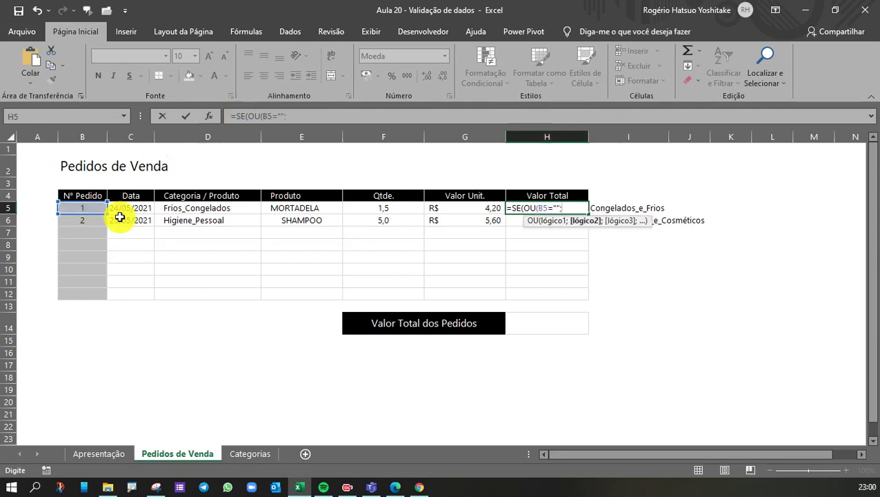
{"action": "type", "text": ";"}
{"action": "left_click", "coordinate": [123, 213]}
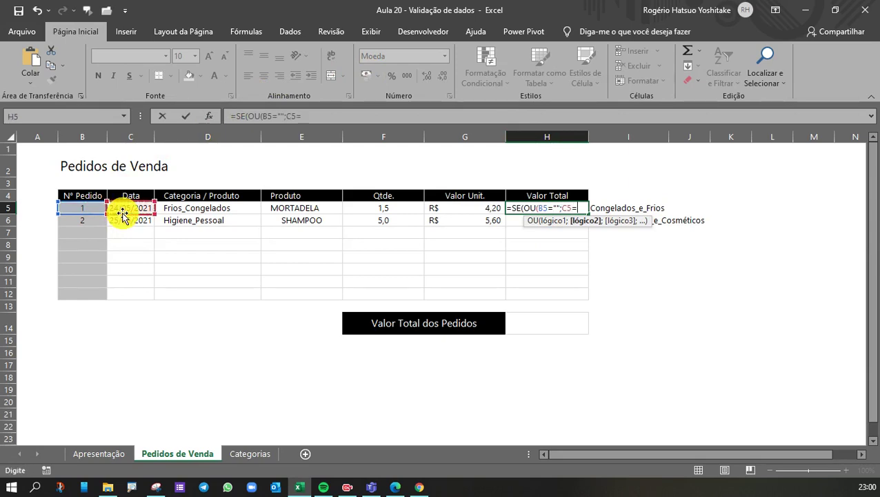
{"action": "type", "text": "=\"\";"}
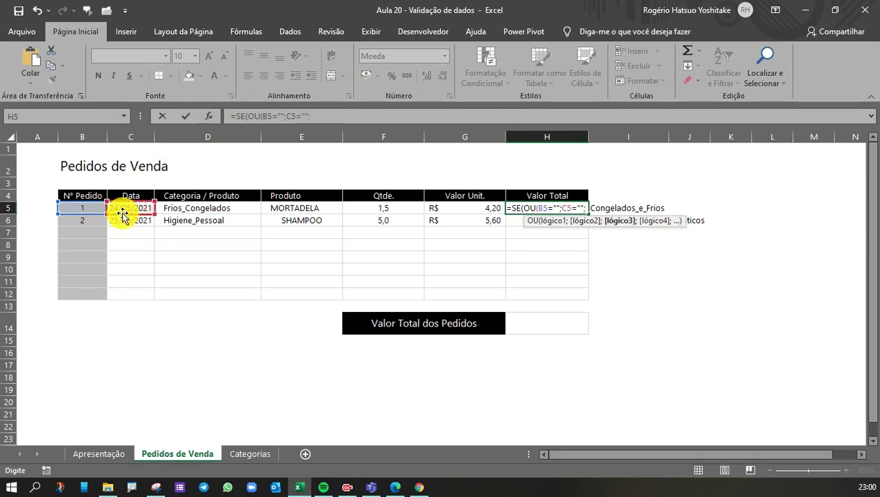
{"action": "left_click", "coordinate": [208, 207]}
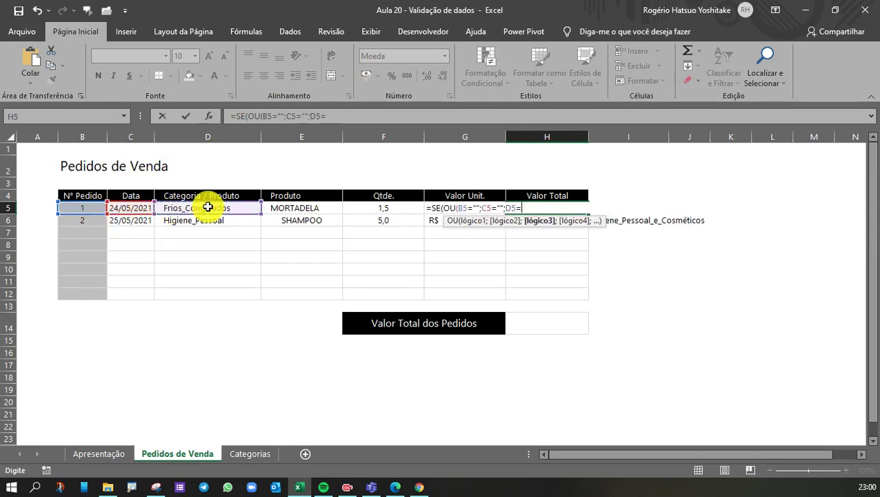
{"action": "type", "text": "=\"\";"}
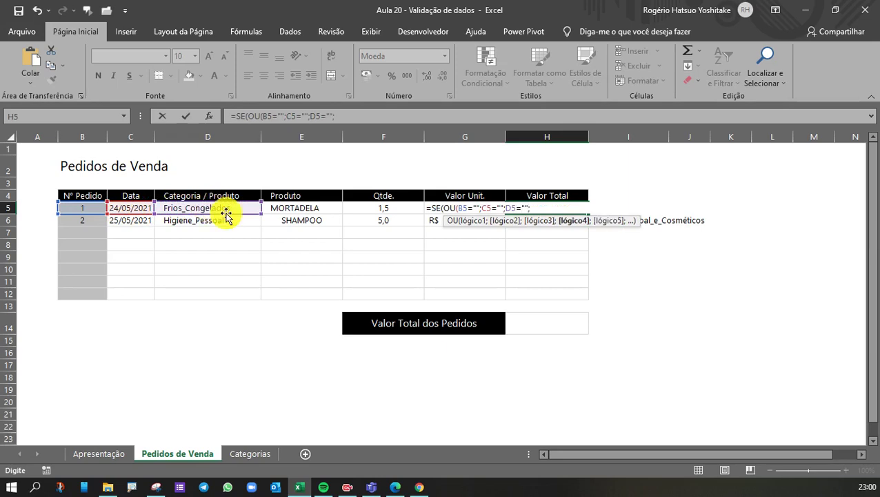
- Extend the OU test in H5 with empty checks for E5, F5 and G5, and close the OU function
{"action": "left_click", "coordinate": [291, 209]}
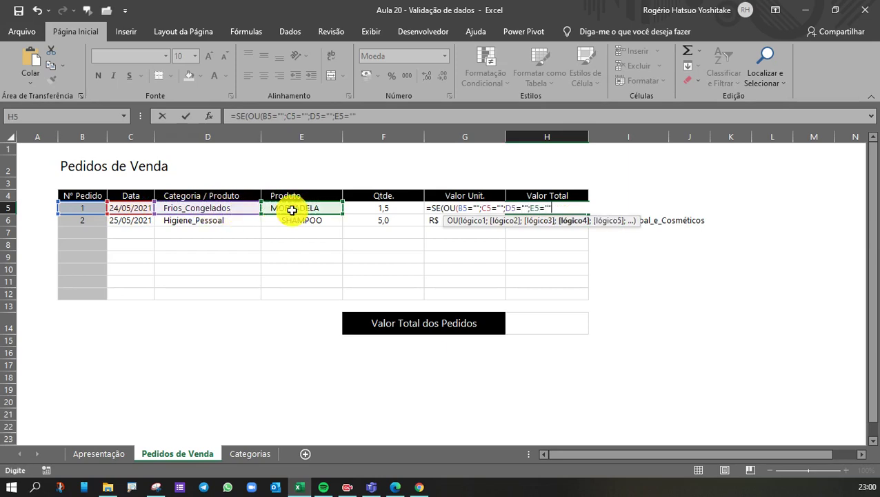
{"action": "type", "text": "=\"\";"}
{"action": "left_click", "coordinate": [371, 209]}
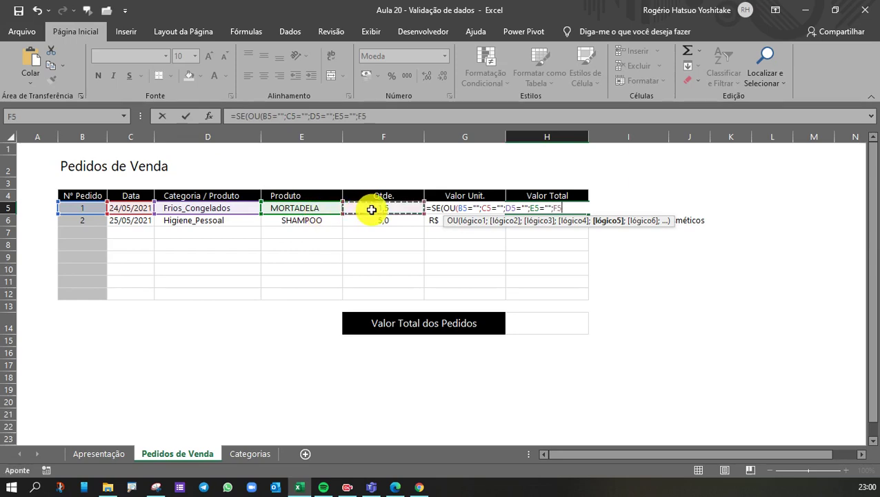
{"action": "type", "text": "=\"\";"}
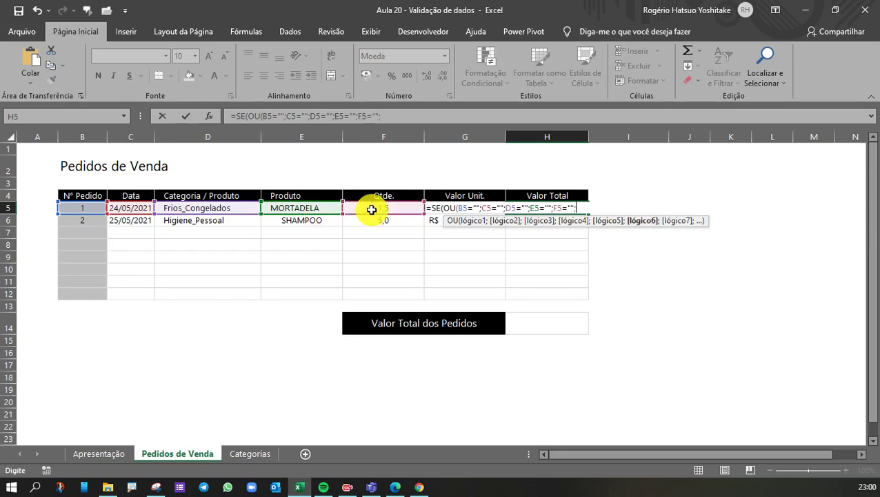
{"action": "left_click", "coordinate": [466, 197]}
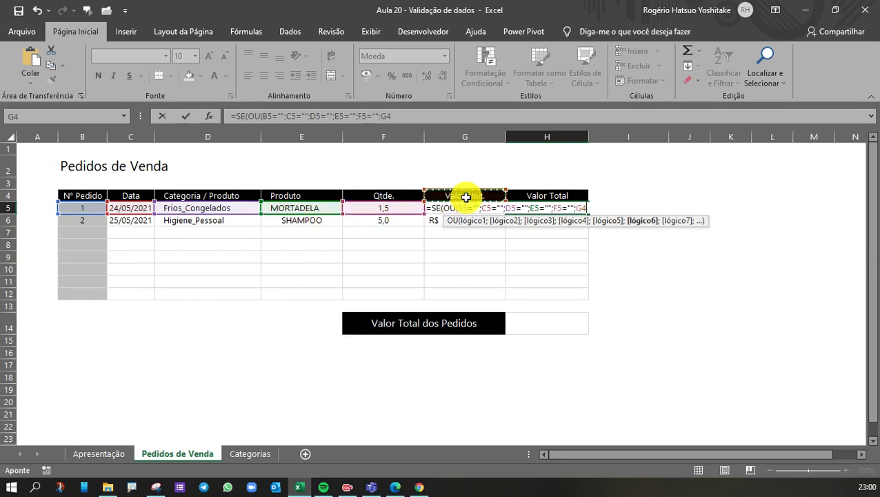
{"action": "key", "text": "Down"}
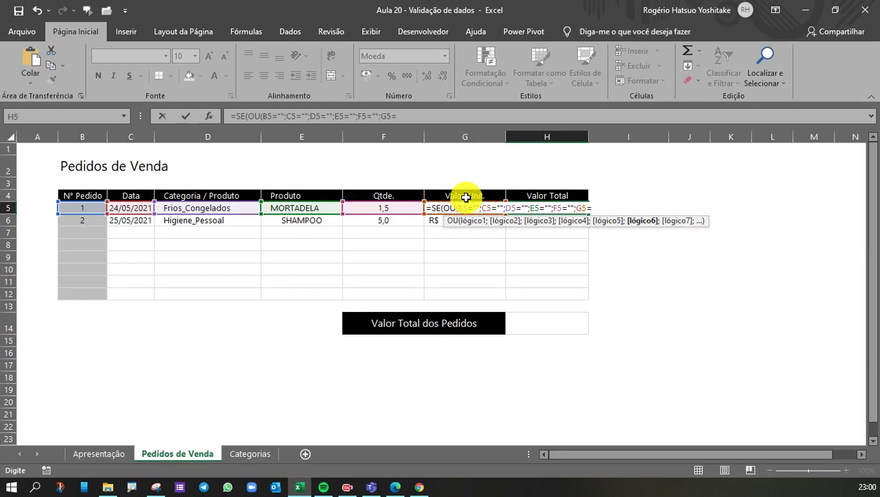
{"action": "type", "text": "=\"\")"}
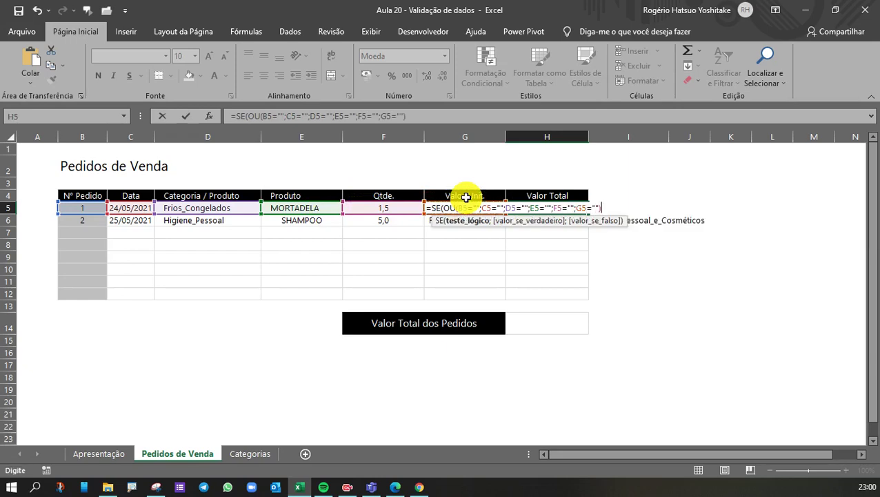
- Complete the H5 SE formula to return empty text when the test is true and F5*G5 otherwise
{"action": "type", "text": ";"}
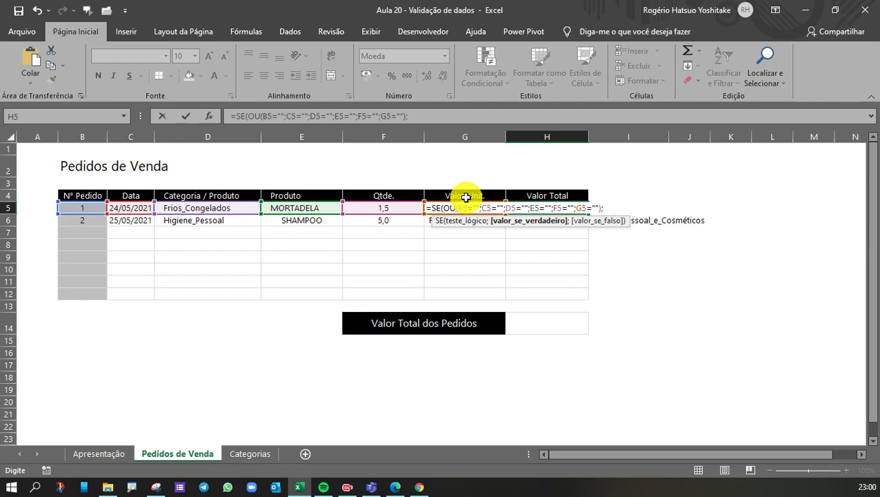
{"action": "type", "text": "\"\";"}
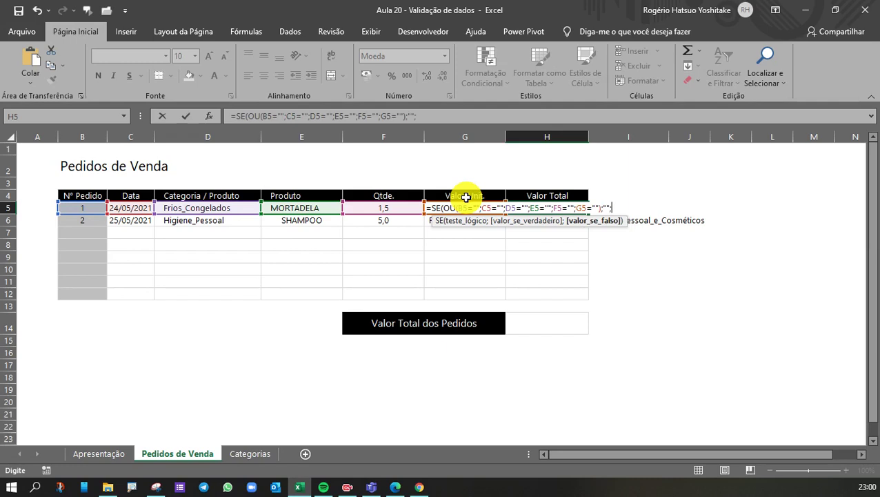
{"action": "left_click", "coordinate": [382, 206]}
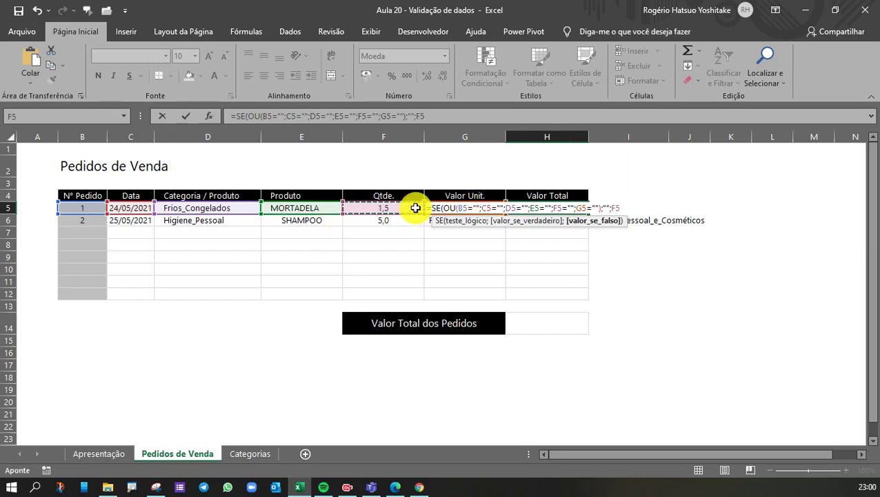
{"action": "type", "text": "*"}
{"action": "left_click", "coordinate": [444, 198]}
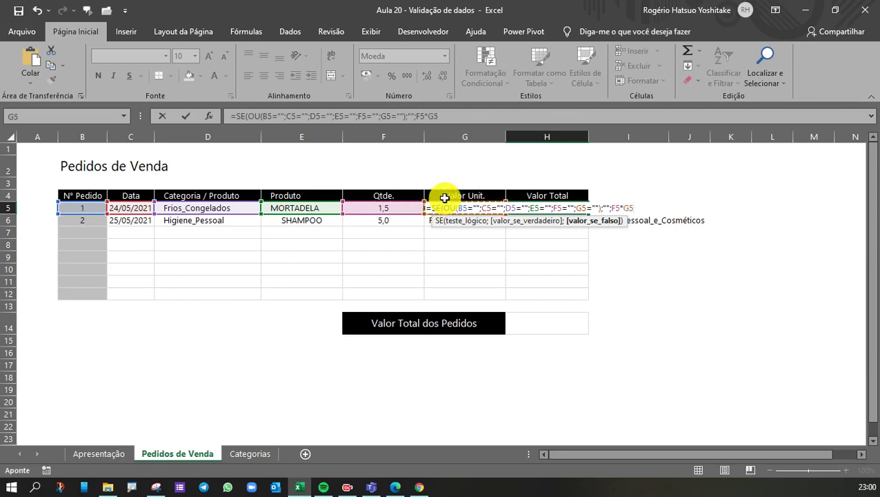
{"action": "type", "text": ")"}
{"action": "key", "text": "Return"}
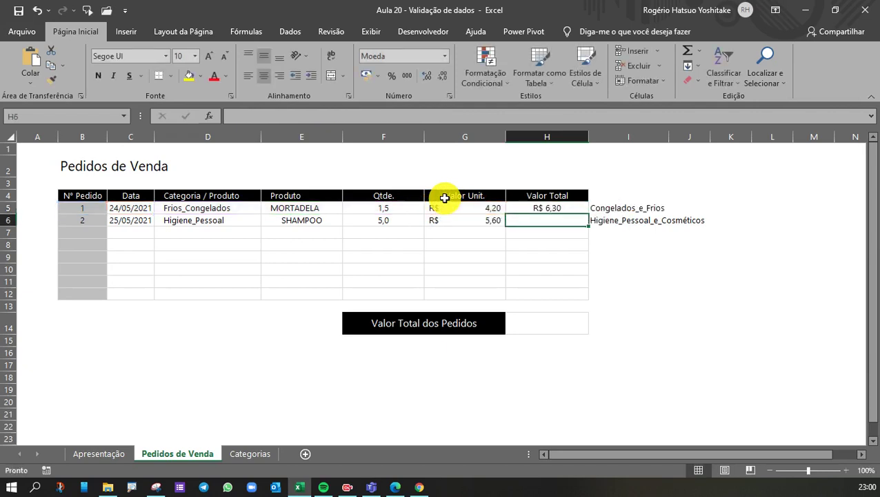
- Copy the Valor Total formula from H5 down to H12 and check the copies in H6 and H7
{"action": "left_click", "coordinate": [567, 209]}
{"action": "left_click_drag", "start_coordinate": [585, 215], "coordinate": [585, 299]}
{"action": "left_click", "coordinate": [534, 219]}
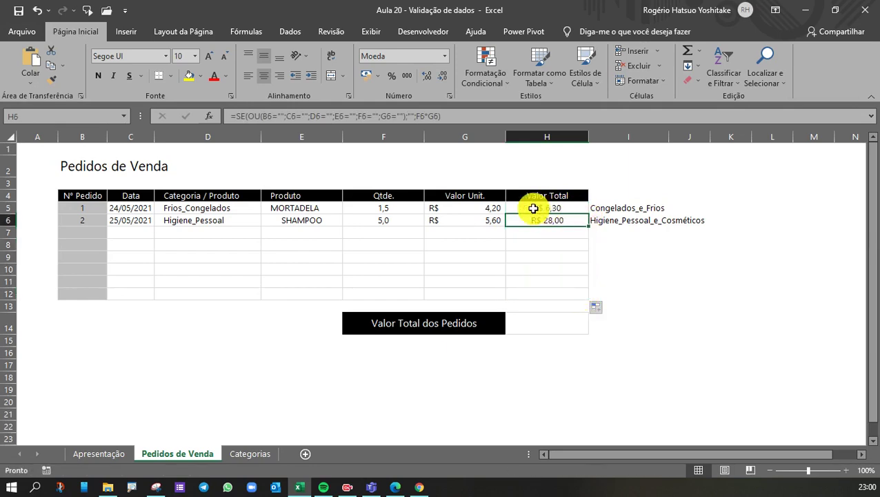
{"action": "left_click", "coordinate": [530, 232]}
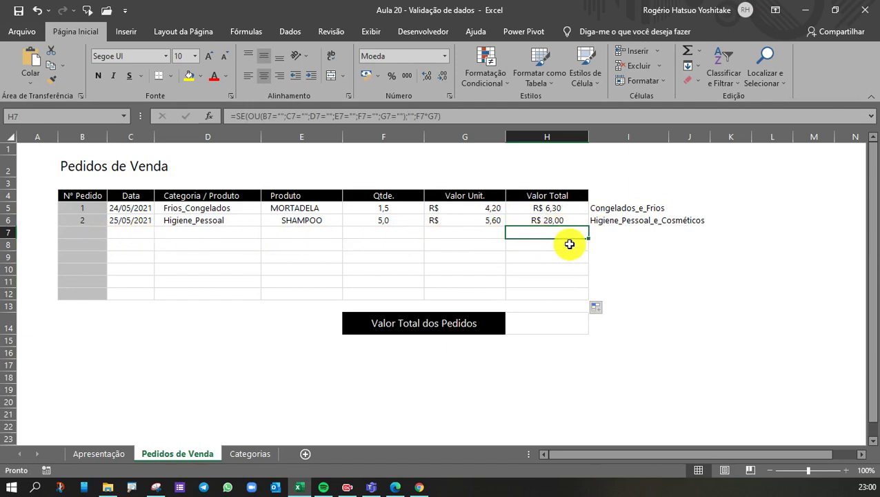
- Start a third order in row 7 with date 27/5 and category Horti, and check its lookup in I7
{"action": "left_click", "coordinate": [135, 230]}
{"action": "type", "text": "27/5"}
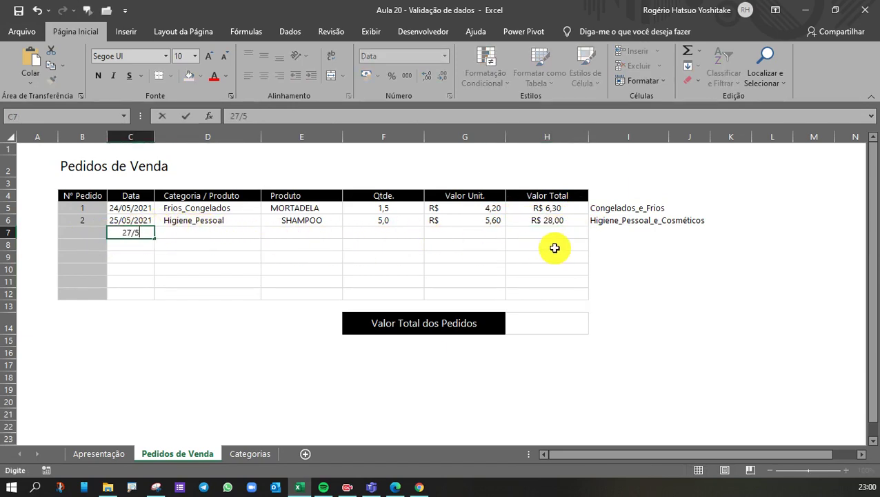
{"action": "key", "text": "Tab"}
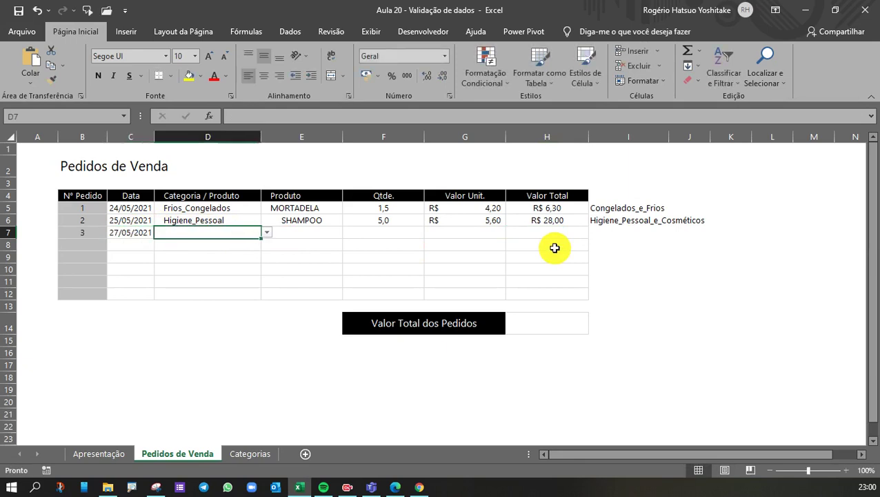
{"action": "left_click", "coordinate": [266, 232]}
{"action": "left_click", "coordinate": [175, 276]}
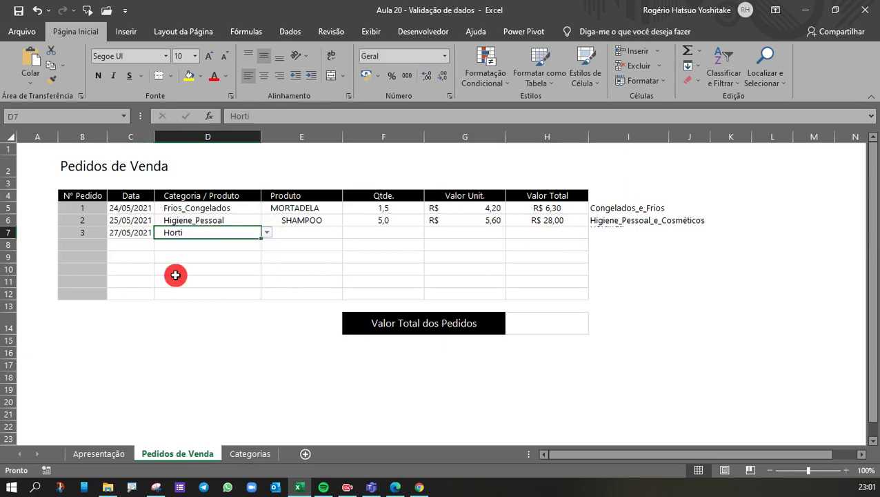
{"action": "left_click", "coordinate": [621, 235]}
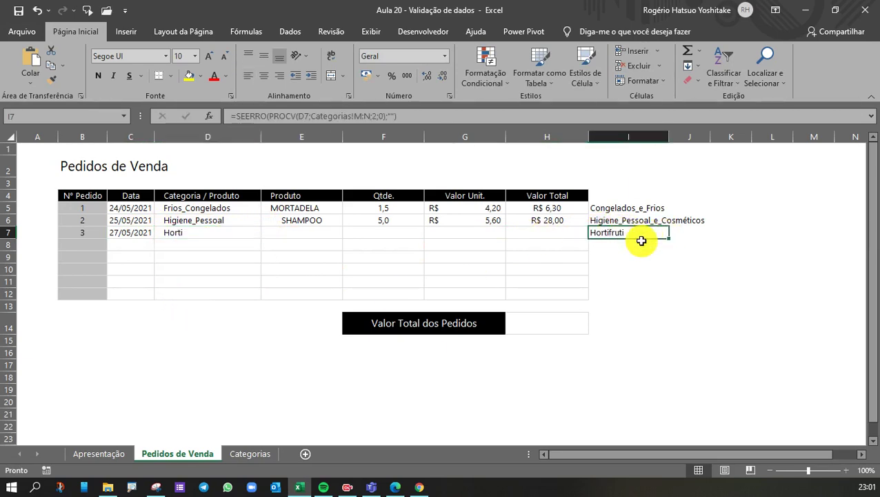
- Choose BANANA as the third order's product, enter quantity 2,5 and check its Valor Total
{"action": "left_click", "coordinate": [300, 232]}
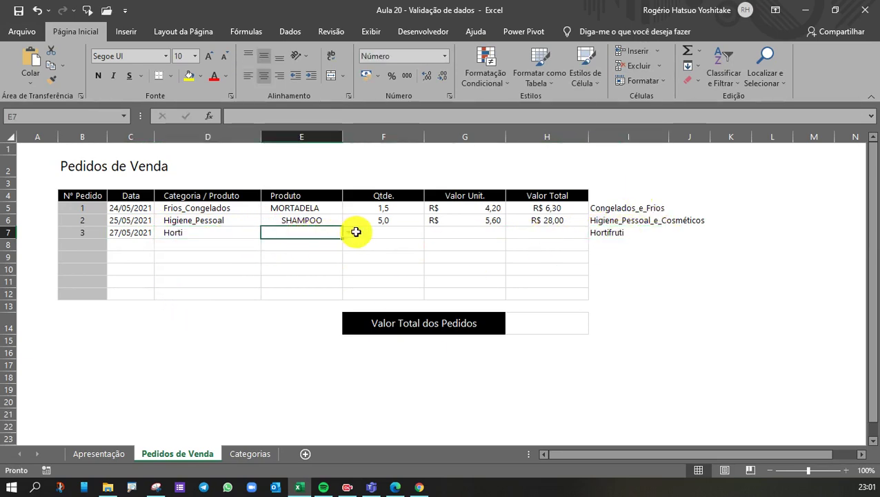
{"action": "left_click", "coordinate": [350, 233]}
{"action": "left_click", "coordinate": [294, 249]}
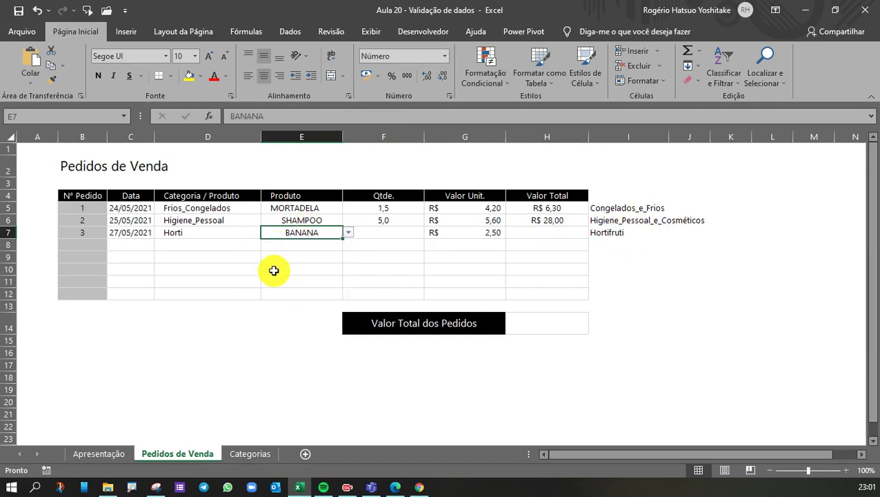
{"action": "left_click", "coordinate": [397, 243]}
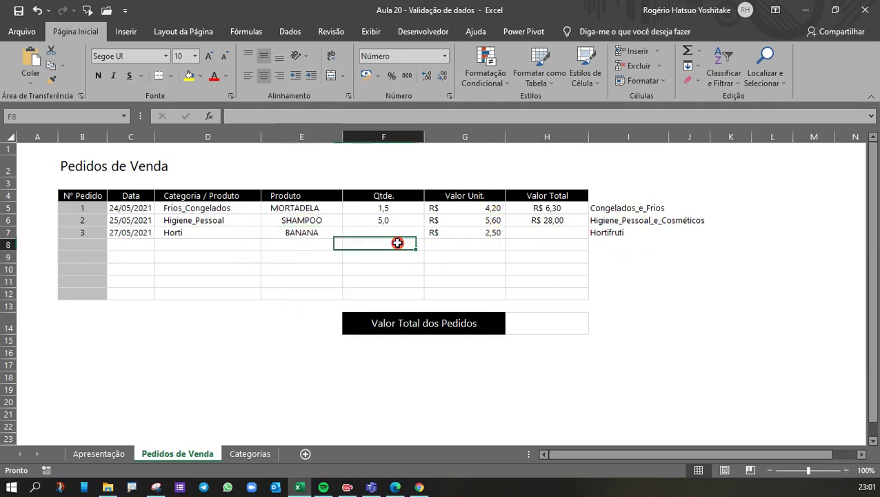
{"action": "left_click", "coordinate": [379, 233]}
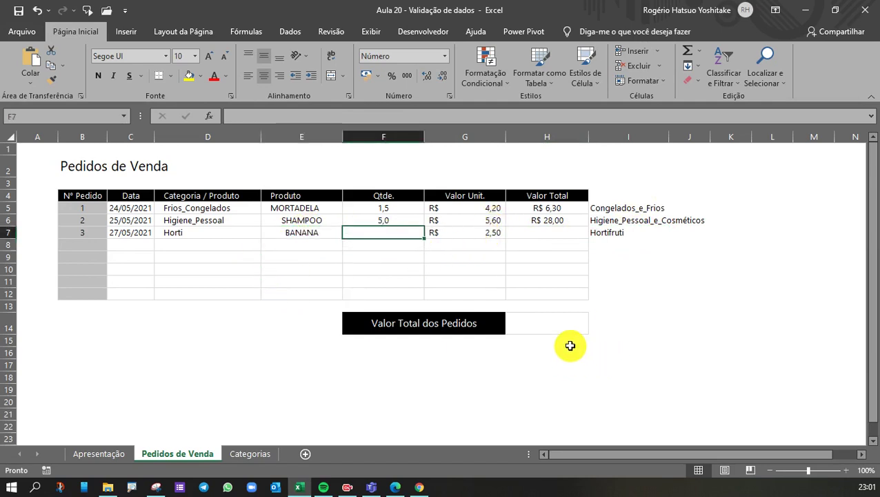
{"action": "type", "text": "2,5"}
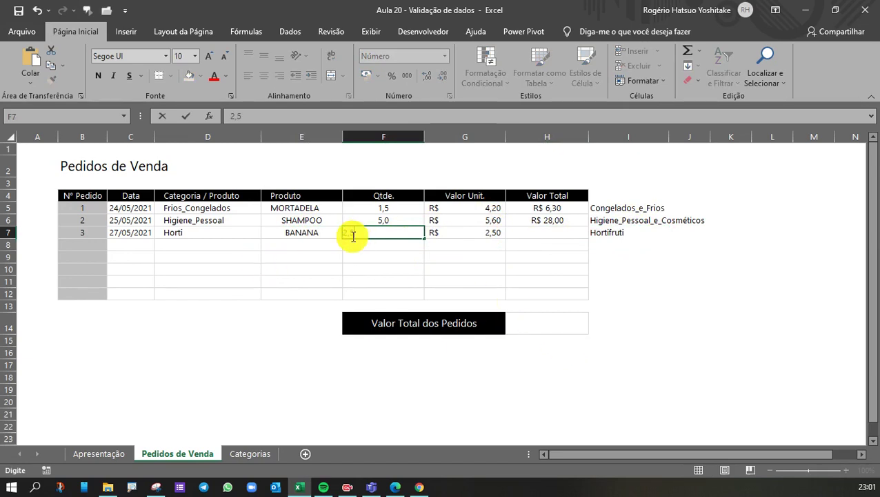
{"action": "key", "text": "Tab"}
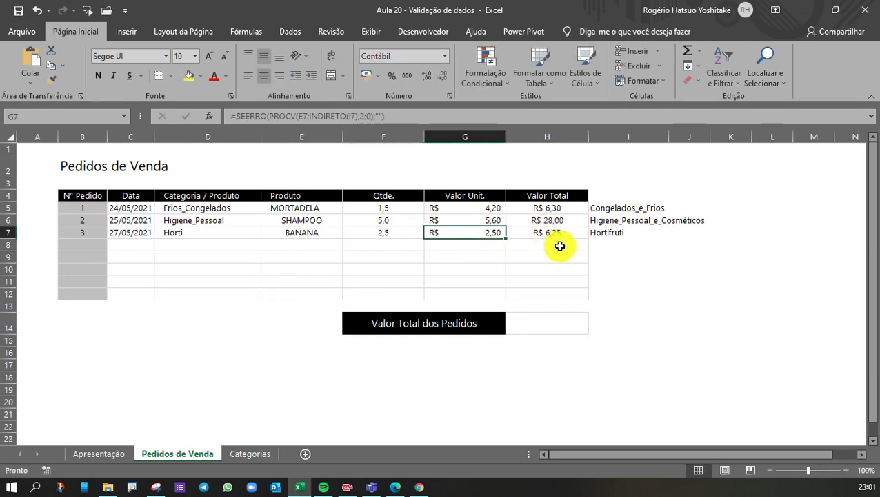
{"action": "left_click", "coordinate": [564, 237]}
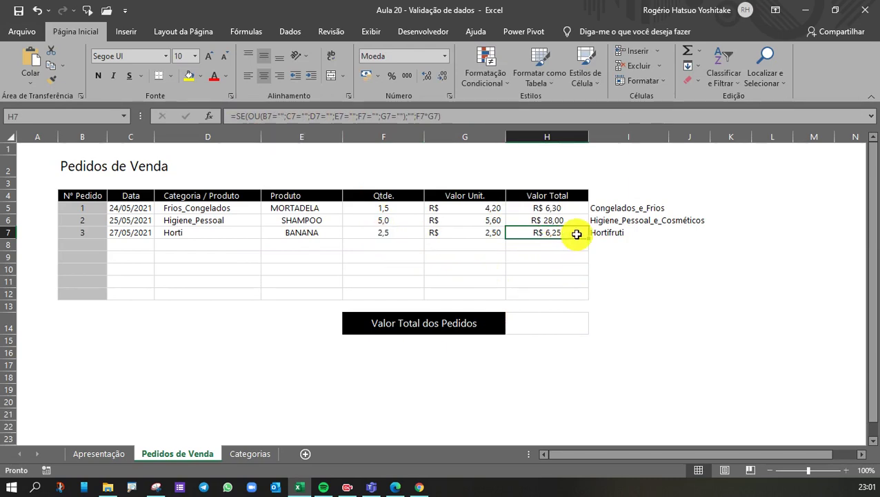
- Hide the helper category names in column I by setting the whole column's font color to white
{"action": "left_click_drag", "start_coordinate": [614, 207], "coordinate": [627, 288]}
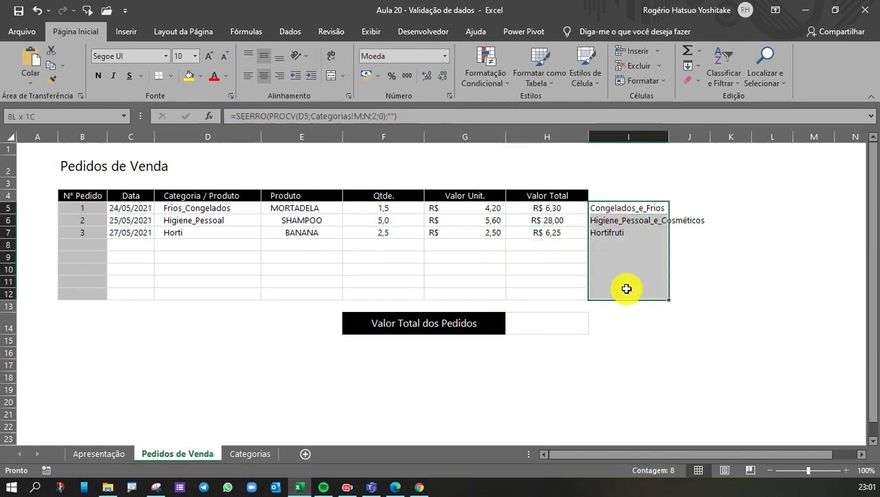
{"action": "left_click", "coordinate": [617, 137]}
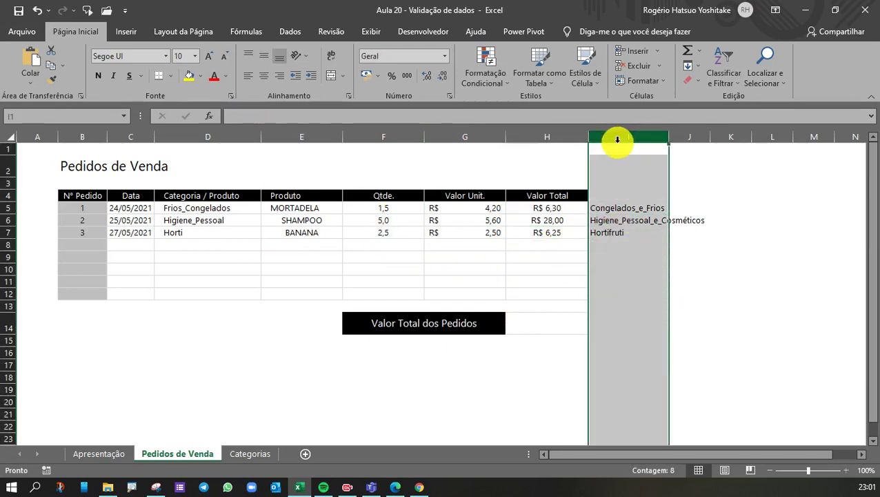
{"action": "left_click", "coordinate": [226, 77]}
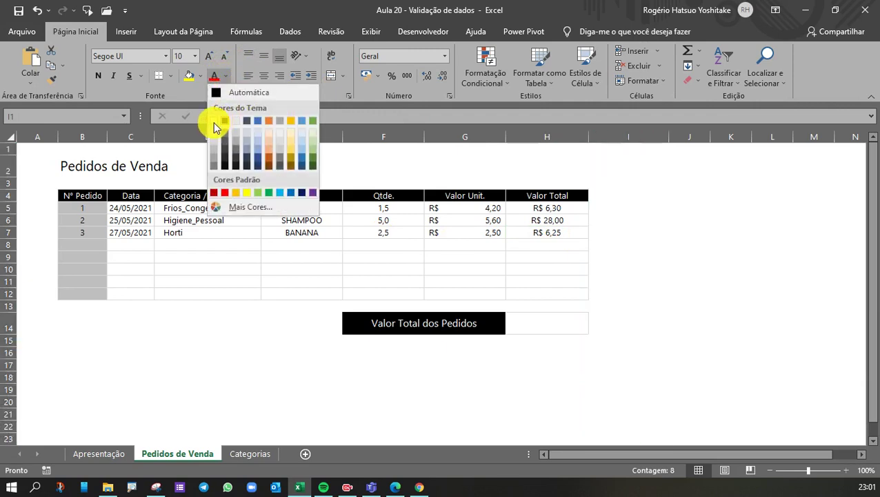
{"action": "left_click", "coordinate": [214, 122]}
{"action": "left_click", "coordinate": [850, 322]}
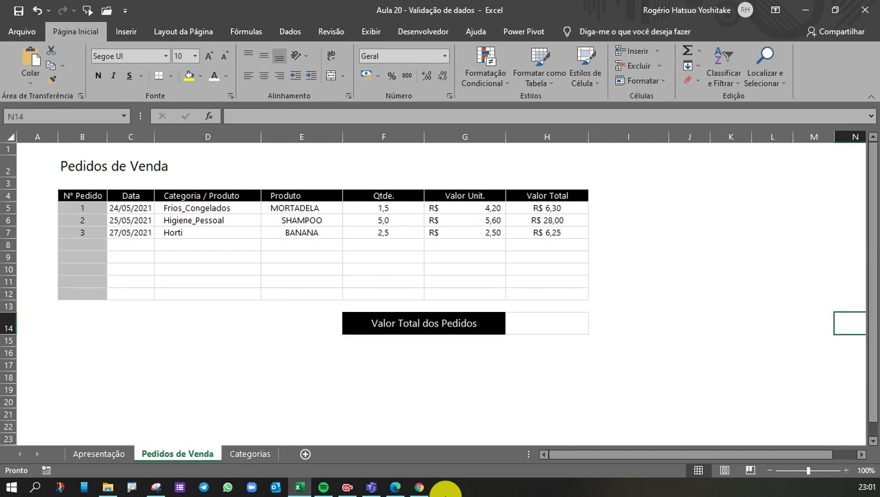
- Enter =SE(SOMA(H5:H12)=0;"";SOMA(H5:H12)) in H14 as the Valor Total dos Pedidos
{"action": "left_click", "coordinate": [515, 323]}
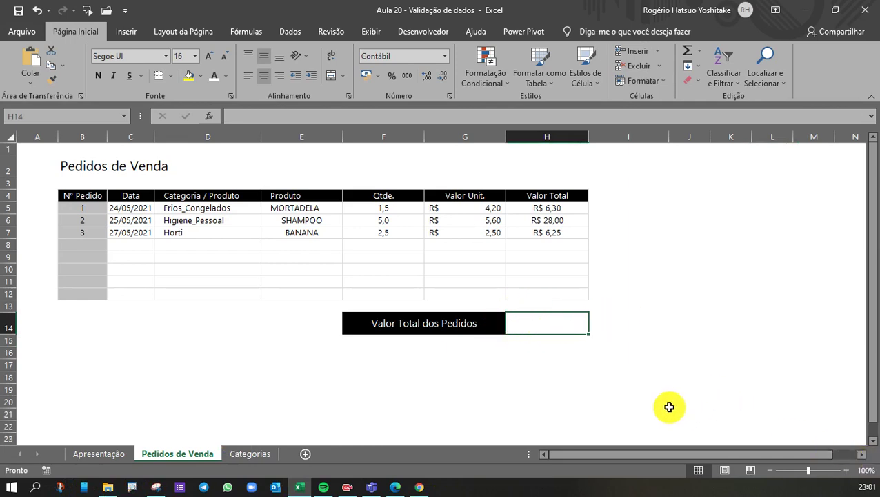
{"action": "type", "text": "=SE("}
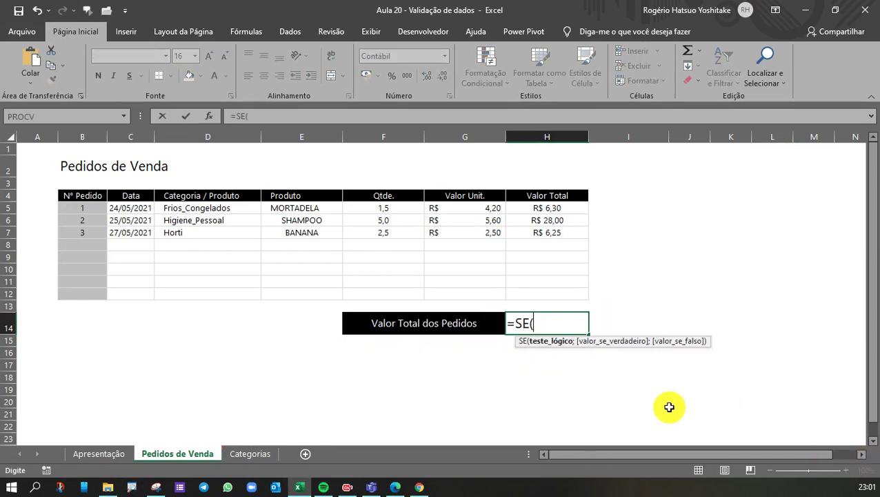
{"action": "type", "text": "SOMA("}
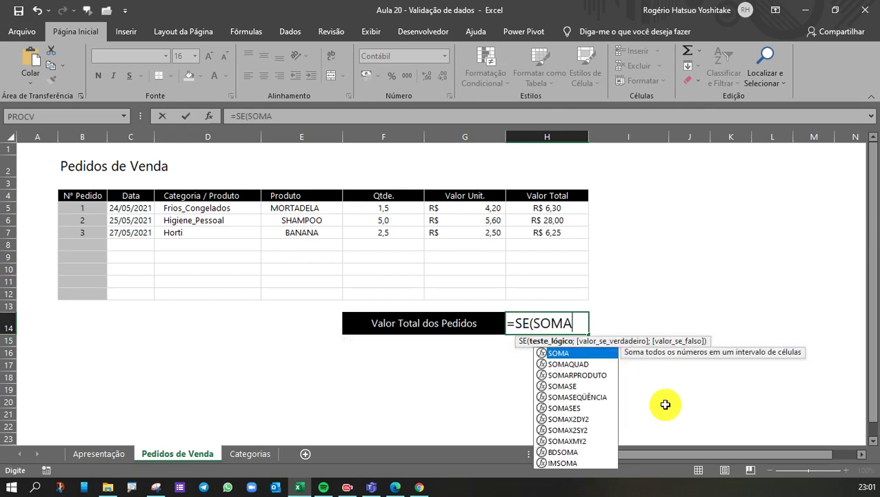
{"action": "left_click", "coordinate": [556, 208]}
{"action": "left_click_drag", "start_coordinate": [556, 208], "coordinate": [558, 291]}
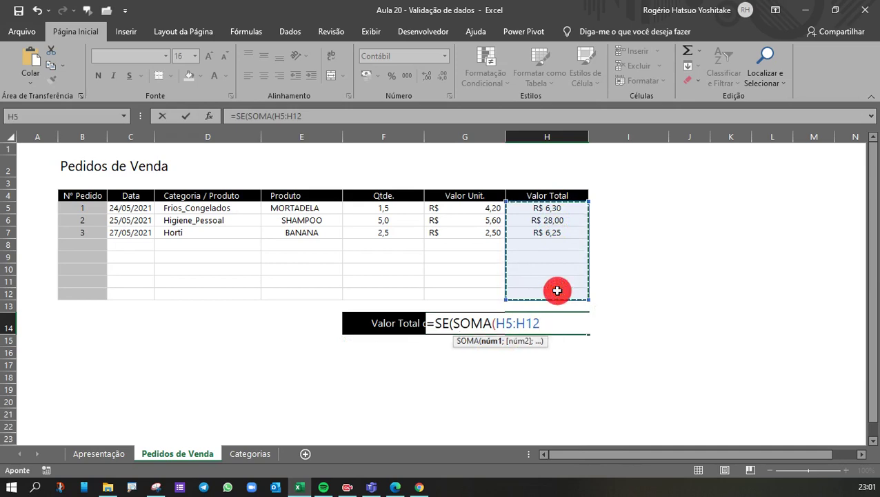
{"action": "type", "text": ")="}
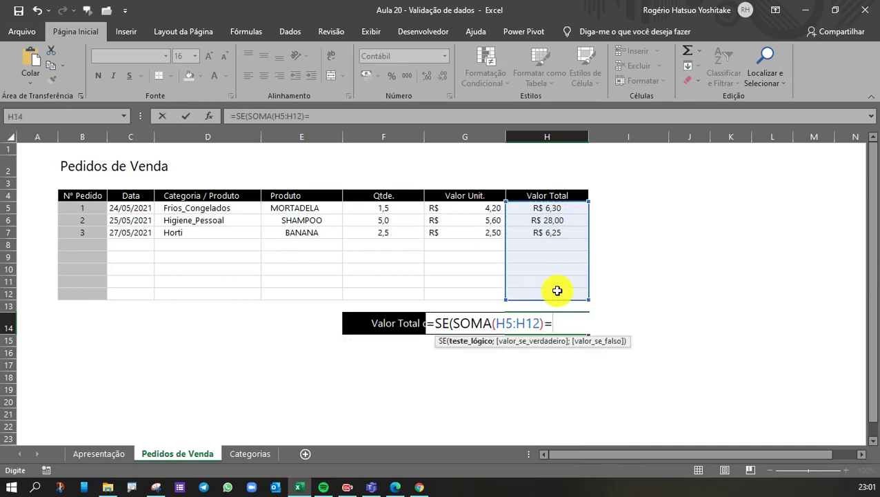
{"action": "type", "text": "0;\"\""}
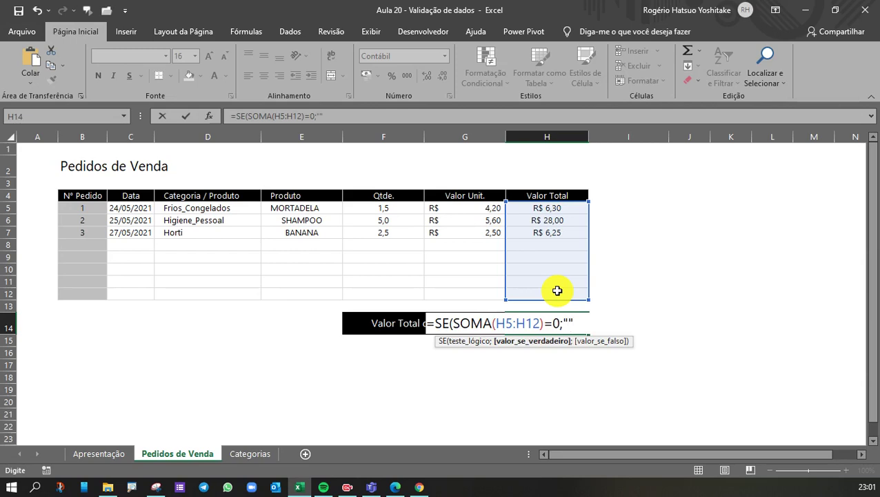
{"action": "type", "text": ";"}
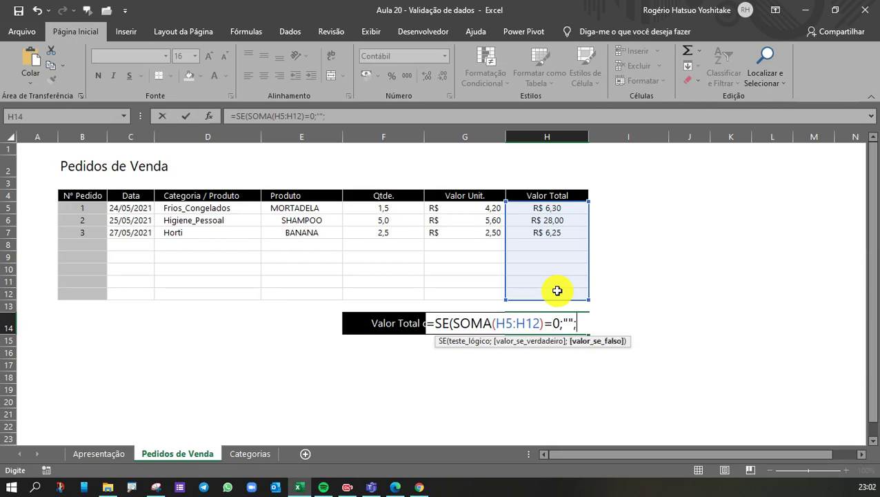
{"action": "type", "text": "SOMA("}
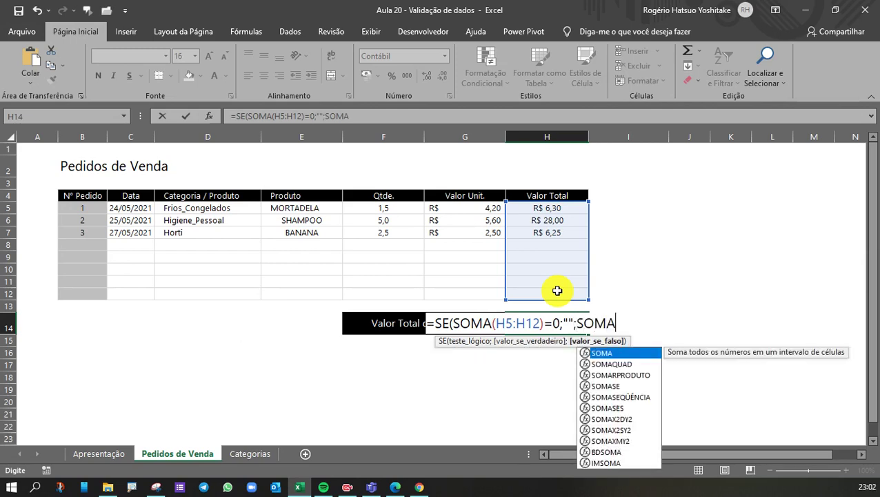
{"action": "left_click_drag", "start_coordinate": [546, 207], "coordinate": [547, 293]}
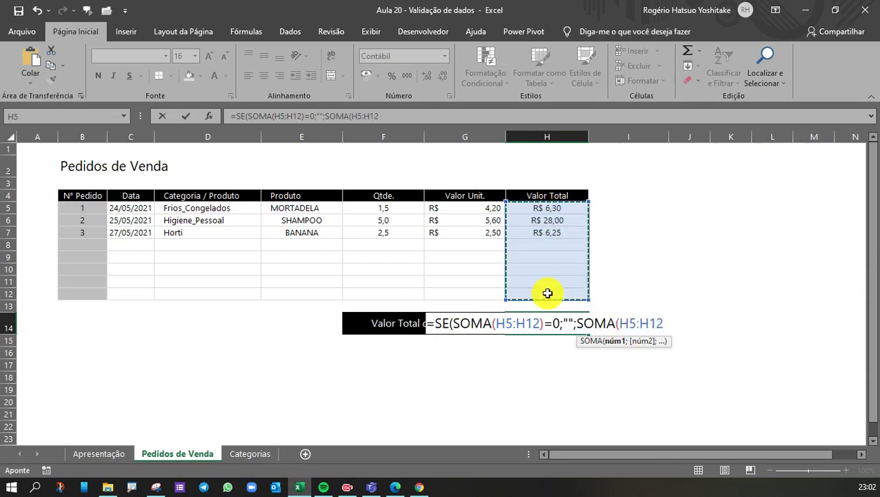
{"action": "type", "text": "))"}
{"action": "key", "text": "Return"}
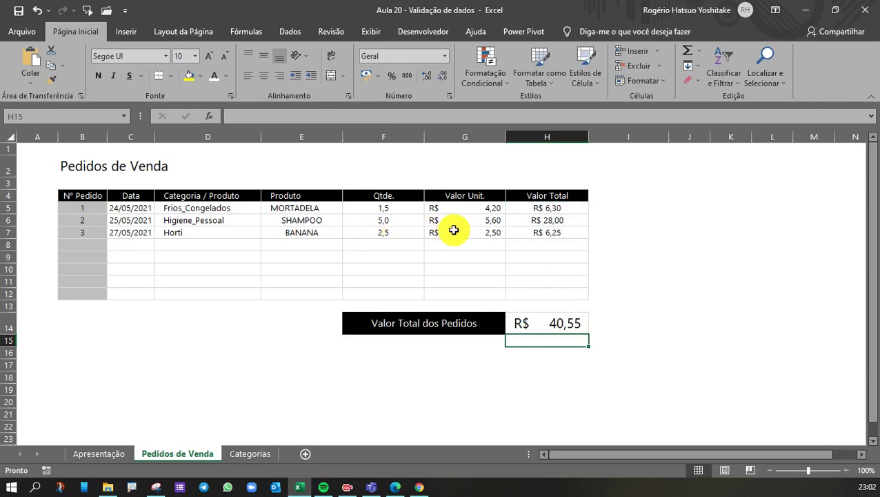
- Review the quantity, unit price and total cells of the first orders
{"action": "left_click", "coordinate": [414, 217]}
{"action": "left_click", "coordinate": [443, 209]}
{"action": "left_click", "coordinate": [383, 214]}
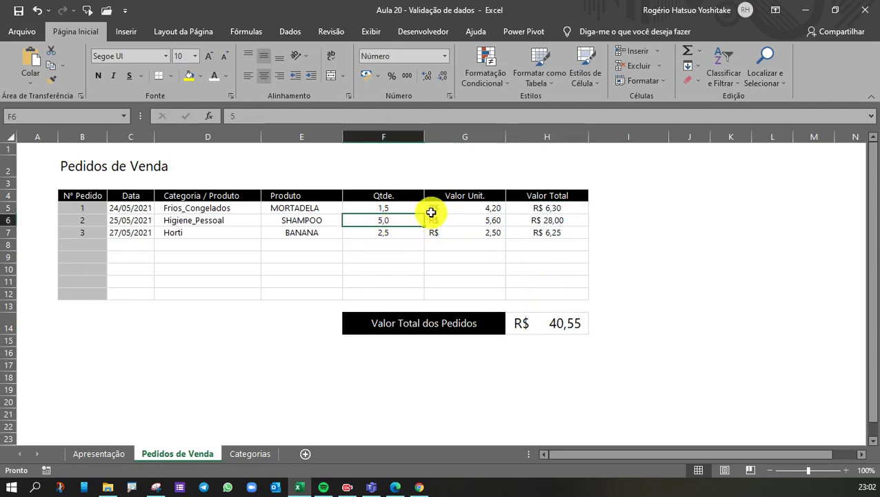
{"action": "left_click", "coordinate": [433, 211]}
{"action": "left_click", "coordinate": [403, 209]}
{"action": "left_click", "coordinate": [464, 207]}
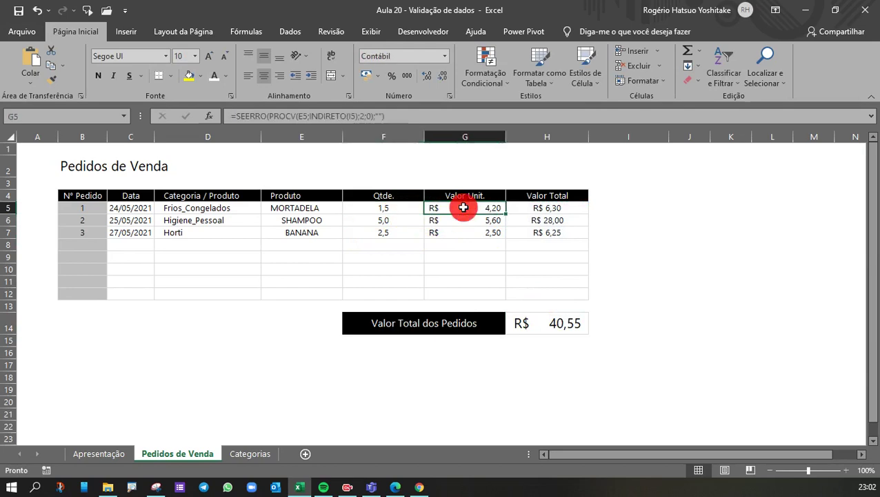
{"action": "left_click", "coordinate": [552, 206]}
- Clear the date, category, product and quantity entries in C5:F8
{"action": "left_click_drag", "start_coordinate": [389, 207], "coordinate": [142, 247]}
{"action": "key", "text": "Delete"}
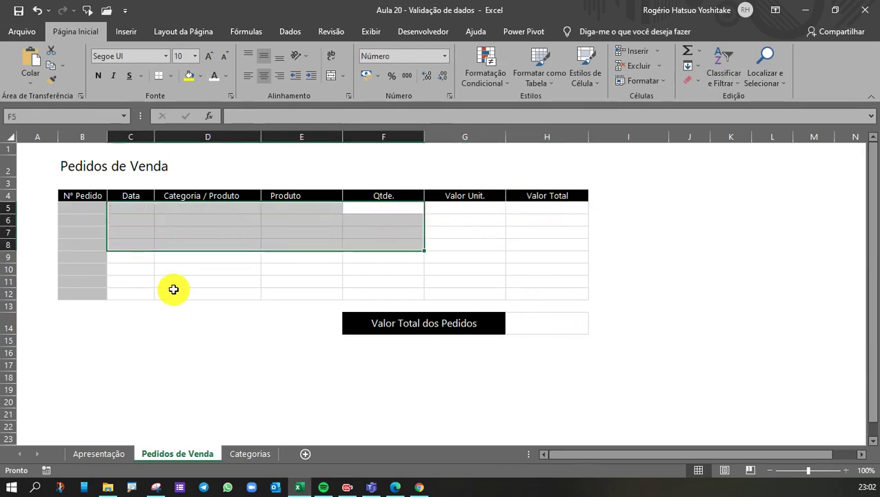
{"action": "left_click", "coordinate": [173, 290]}
- Start a new first order in row 5 with date 25/05/2021 and category Limpeza
{"action": "left_click", "coordinate": [130, 208]}
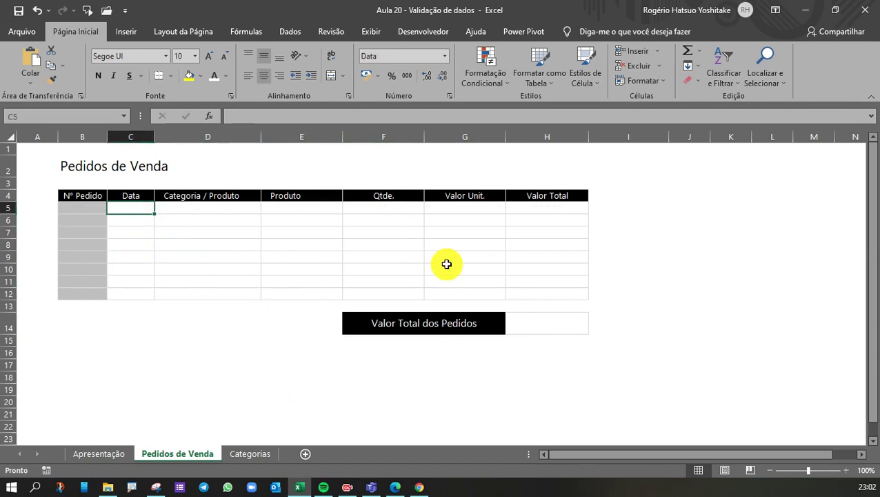
{"action": "type", "text": "25/05/2021"}
{"action": "key", "text": "Tab"}
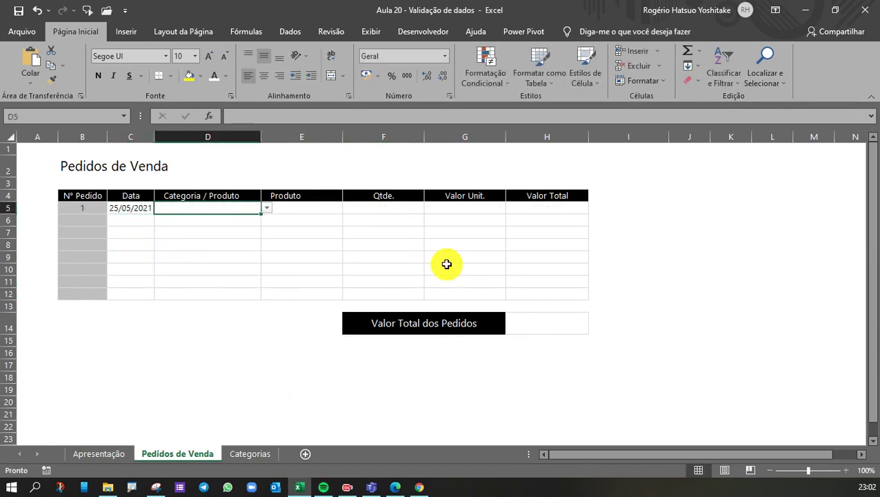
{"action": "left_click", "coordinate": [264, 209]}
{"action": "left_click", "coordinate": [211, 228]}
- Choose ÁGUA SANITÁRIA as the first order's product and enter quantity 6
{"action": "left_click", "coordinate": [328, 199]}
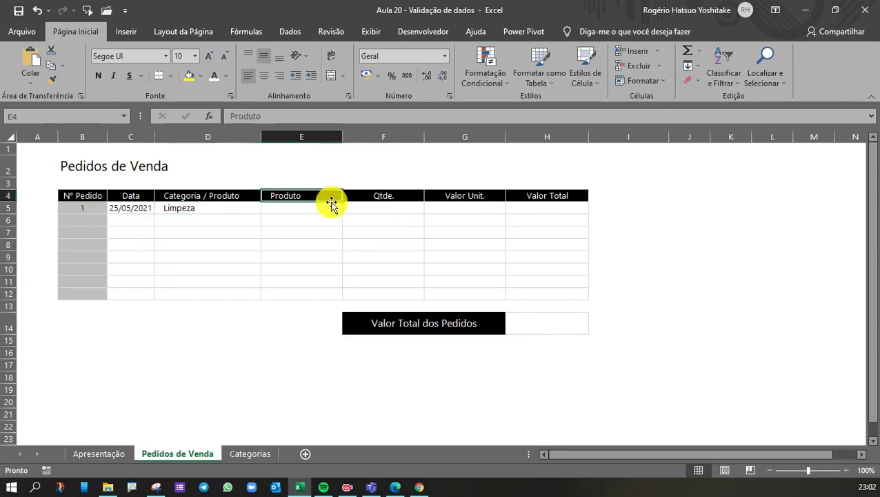
{"action": "left_click", "coordinate": [338, 209]}
{"action": "left_click", "coordinate": [344, 209]}
{"action": "left_click", "coordinate": [304, 228]}
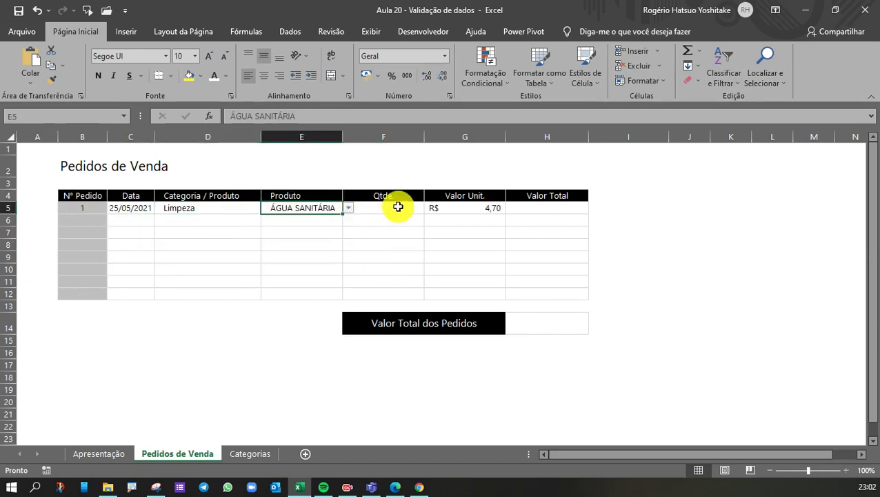
{"action": "left_click", "coordinate": [399, 207]}
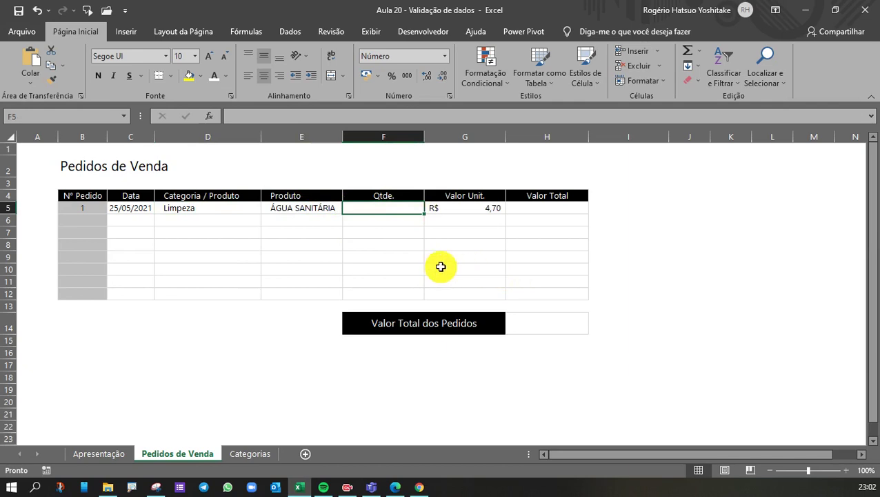
{"action": "type", "text": "6"}
{"action": "key", "text": "Tab"}
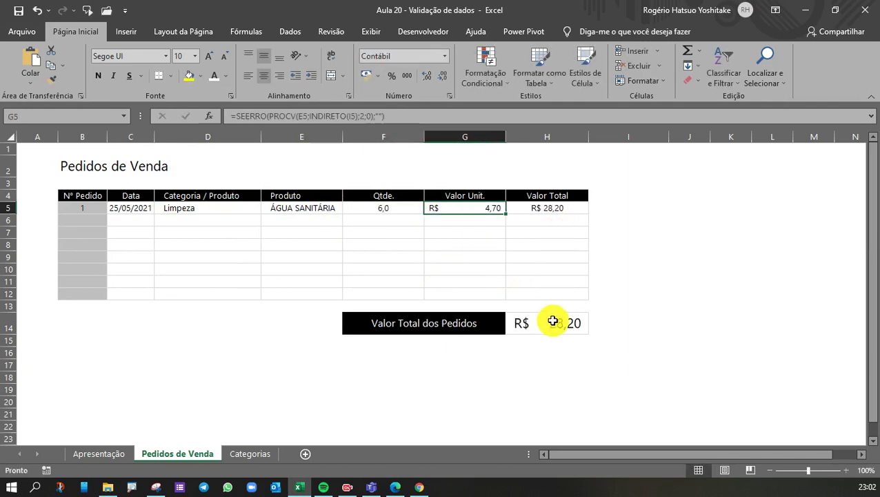
- Start a second order in row 6 with date 28/05/2021 and category Higiene_Pessoal
{"action": "left_click", "coordinate": [120, 218]}
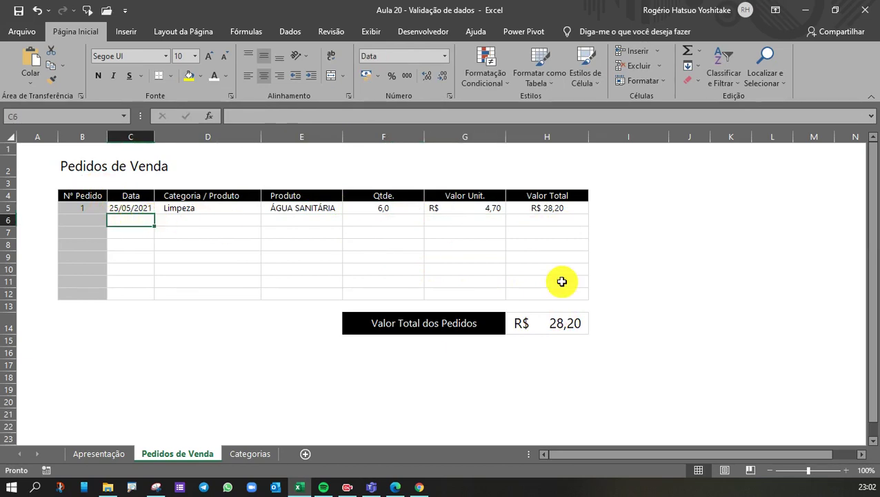
{"action": "type", "text": "28/05/2021"}
{"action": "key", "text": "Tab"}
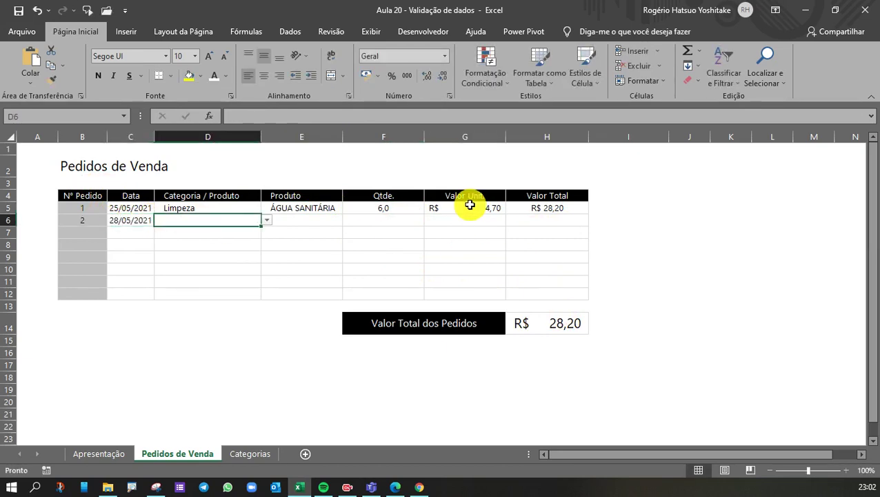
{"action": "left_click", "coordinate": [267, 220]}
{"action": "left_click", "coordinate": [206, 257]}
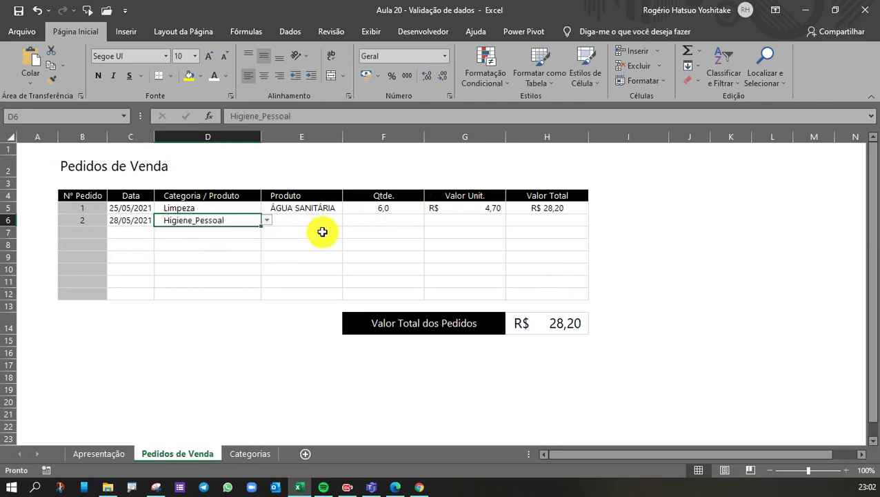
- Choose CREME PARA CABELOS as the second order's product and autofit the Produto column to the name
{"action": "key", "text": "Tab"}
{"action": "key", "text": "Tab"}
{"action": "left_click", "coordinate": [317, 220]}
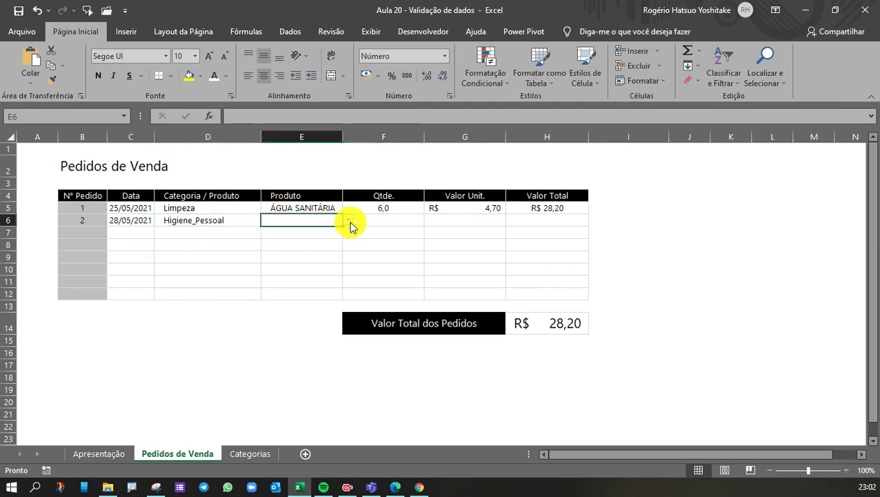
{"action": "left_click", "coordinate": [350, 222]}
{"action": "left_click", "coordinate": [338, 219]}
{"action": "left_click", "coordinate": [346, 220]}
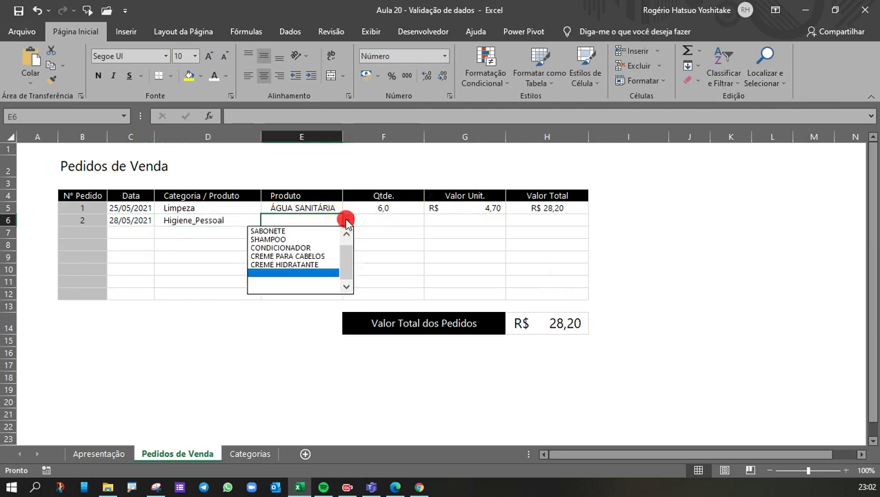
{"action": "left_click", "coordinate": [285, 256]}
{"action": "key", "text": "Tab"}
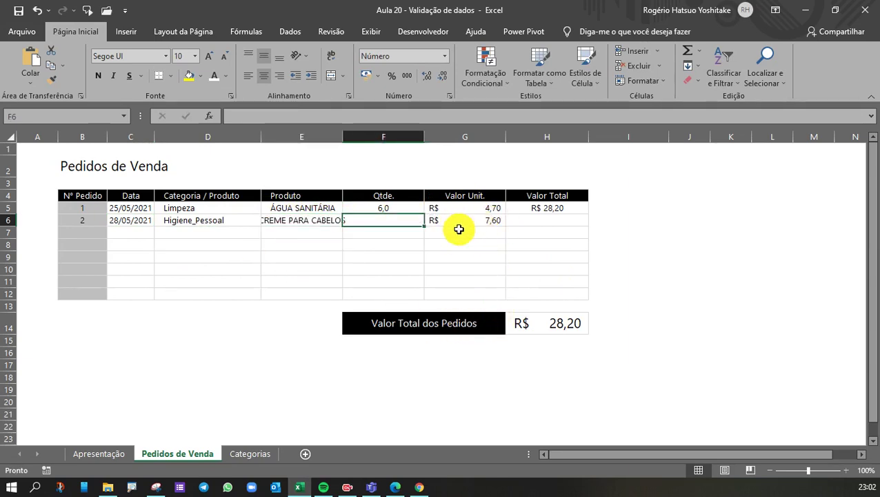
{"action": "double_click", "coordinate": [341, 135]}
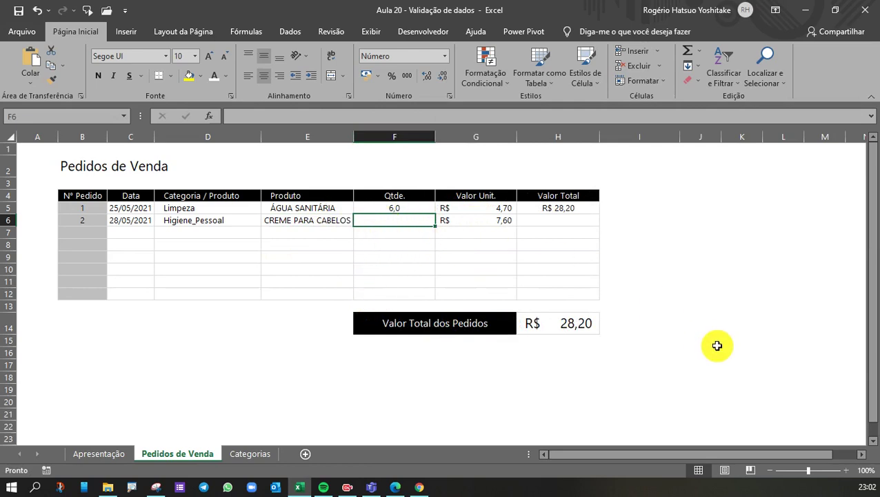
- Enter quantity 5 for the second order and check the grand total in H14
{"action": "left_click", "coordinate": [401, 138]}
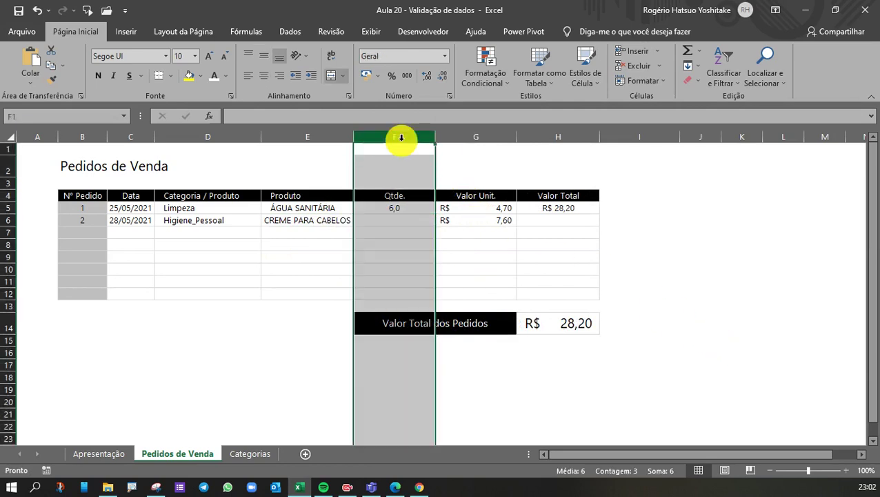
{"action": "left_click", "coordinate": [394, 220]}
{"action": "left_click", "coordinate": [400, 209]}
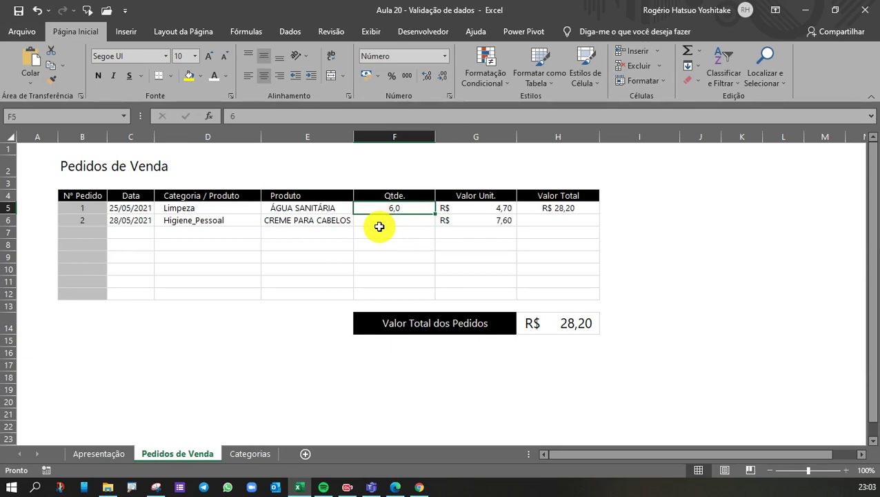
{"action": "left_click", "coordinate": [379, 226]}
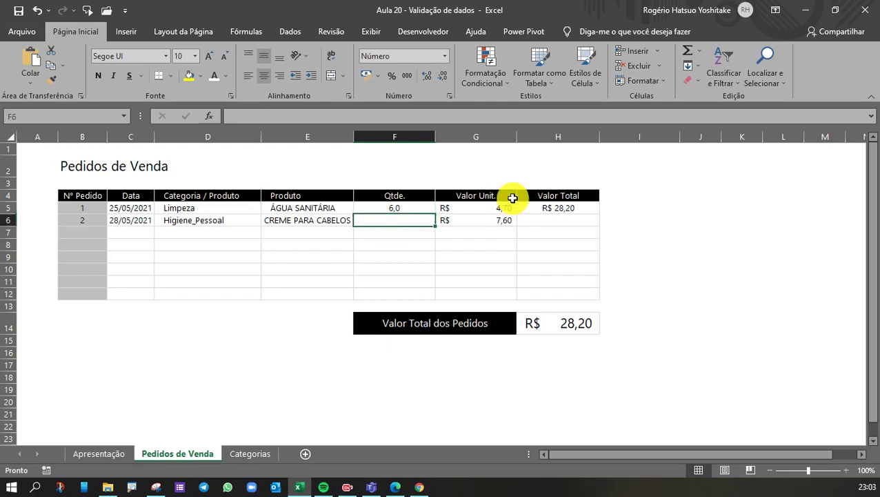
{"action": "type", "text": "5"}
{"action": "key", "text": "Tab"}
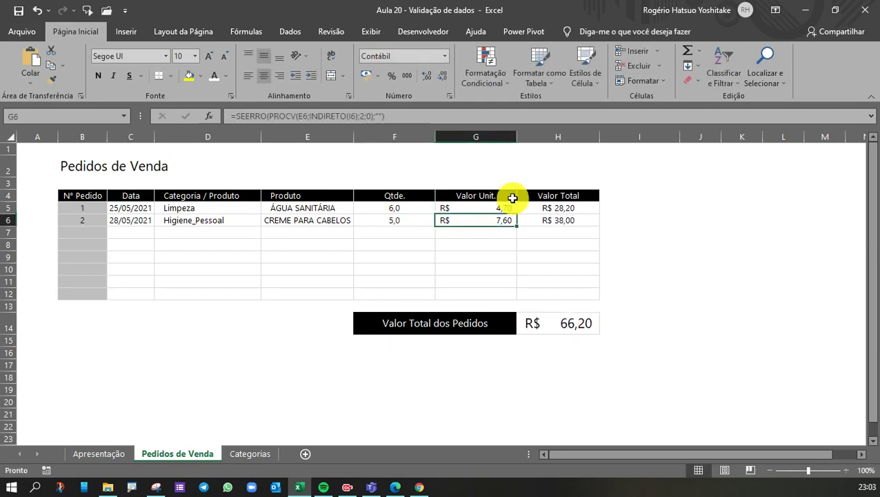
{"action": "left_click", "coordinate": [556, 323]}
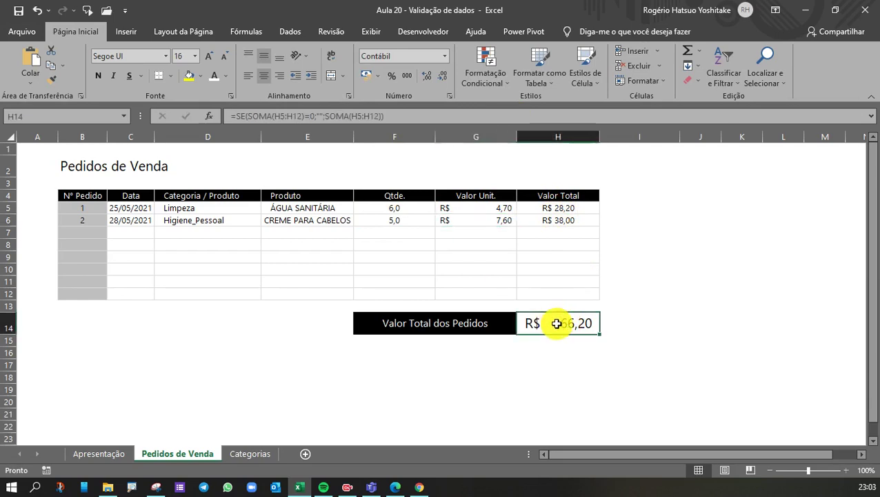
- Clear the entries in C5:F7 to test the blank totals, and undo the clearing
{"action": "left_click_drag", "start_coordinate": [427, 208], "coordinate": [134, 236]}
{"action": "key", "text": "Delete"}
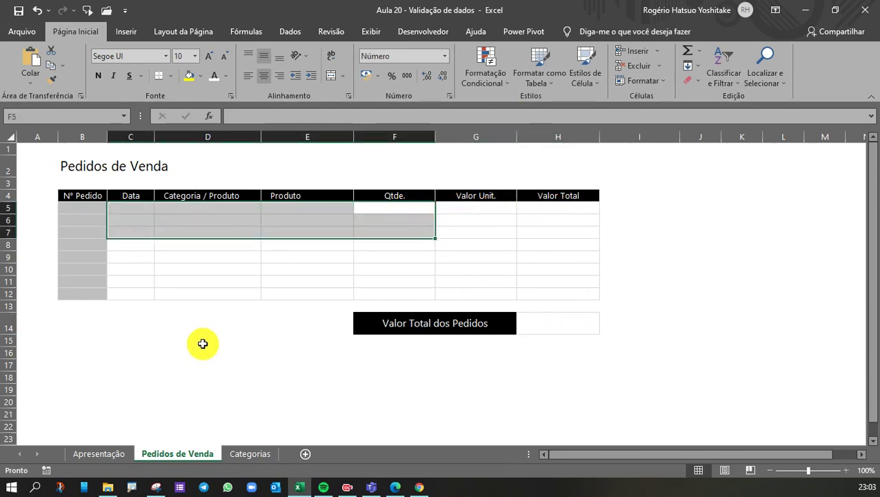
{"action": "key", "text": "ctrl+z"}
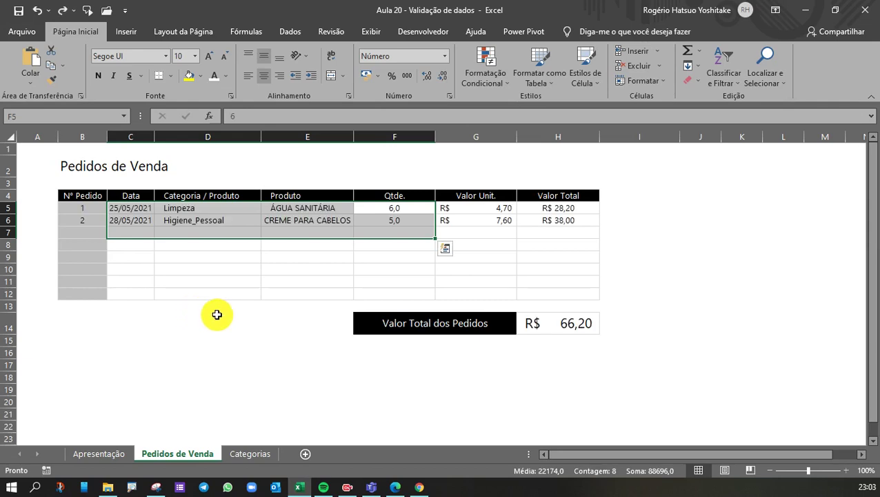
{"action": "left_click", "coordinate": [295, 279]}
{"action": "left_click_drag", "start_coordinate": [260, 369], "coordinate": [292, 363]}
{"action": "left_click", "coordinate": [587, 354]}
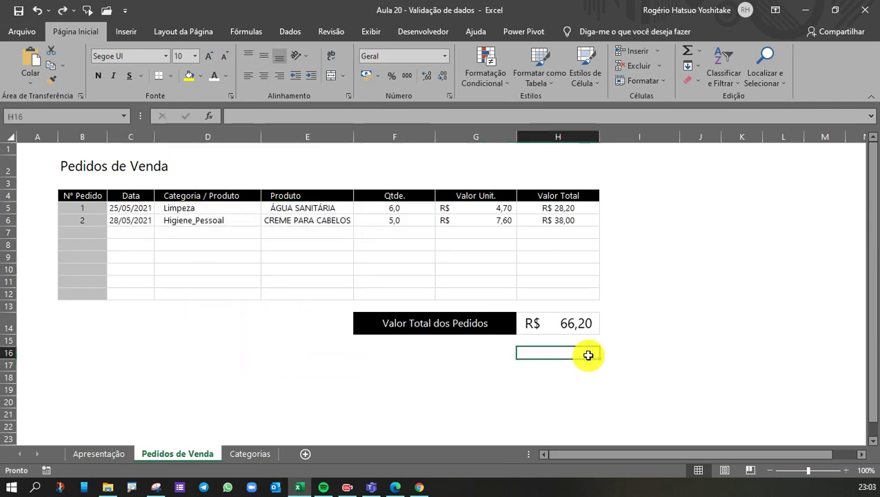